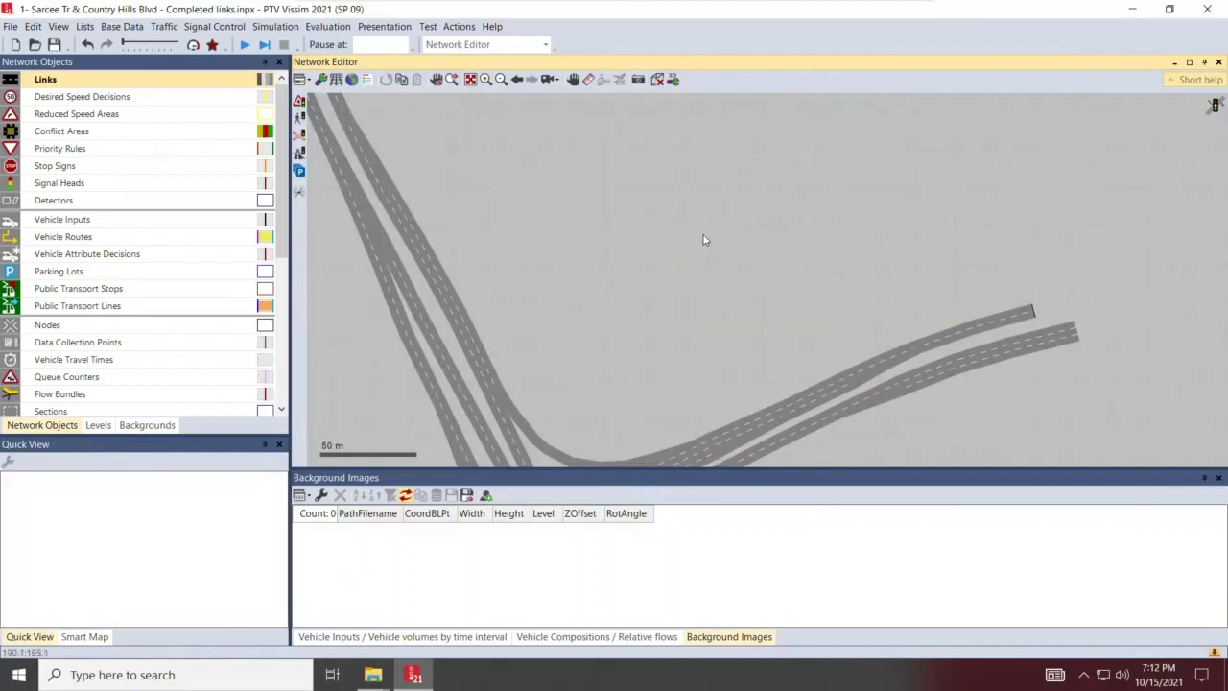
Step: Zoom out and pan so the interchange sits at upper right with the western approaches visible
{"action": "scroll", "coordinate": [652, 254], "scroll_direction": "down", "scroll_amount": 1}
{"action": "left_click_drag", "start_coordinate": [666, 205], "coordinate": [770, 128]}
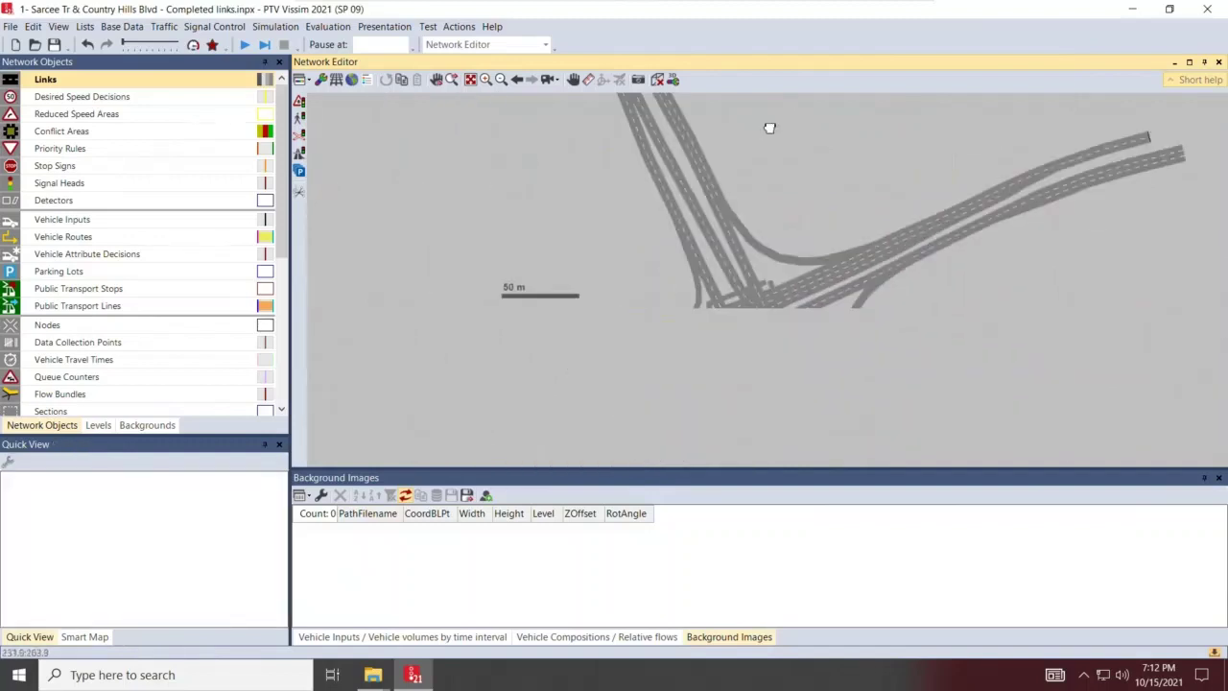
{"action": "left_click_drag", "start_coordinate": [389, 344], "coordinate": [935, 106]}
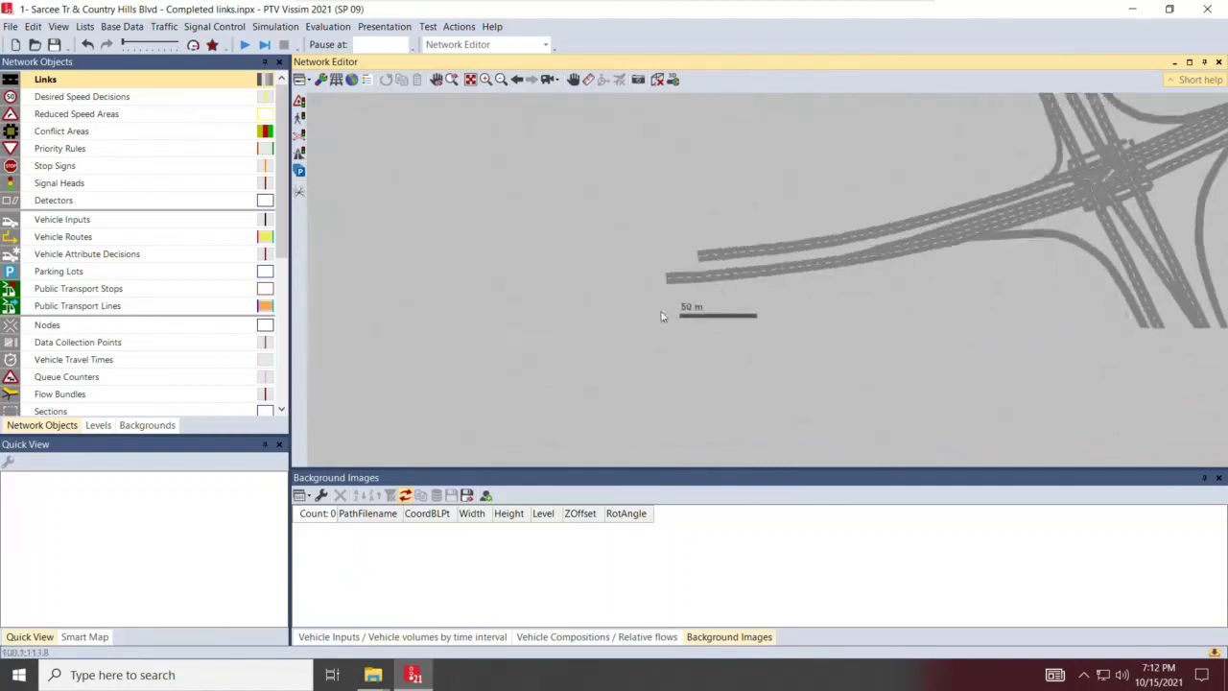
Step: Briefly search 'ear' in the Windows start menu, then dismiss the results
{"action": "key", "text": "super"}
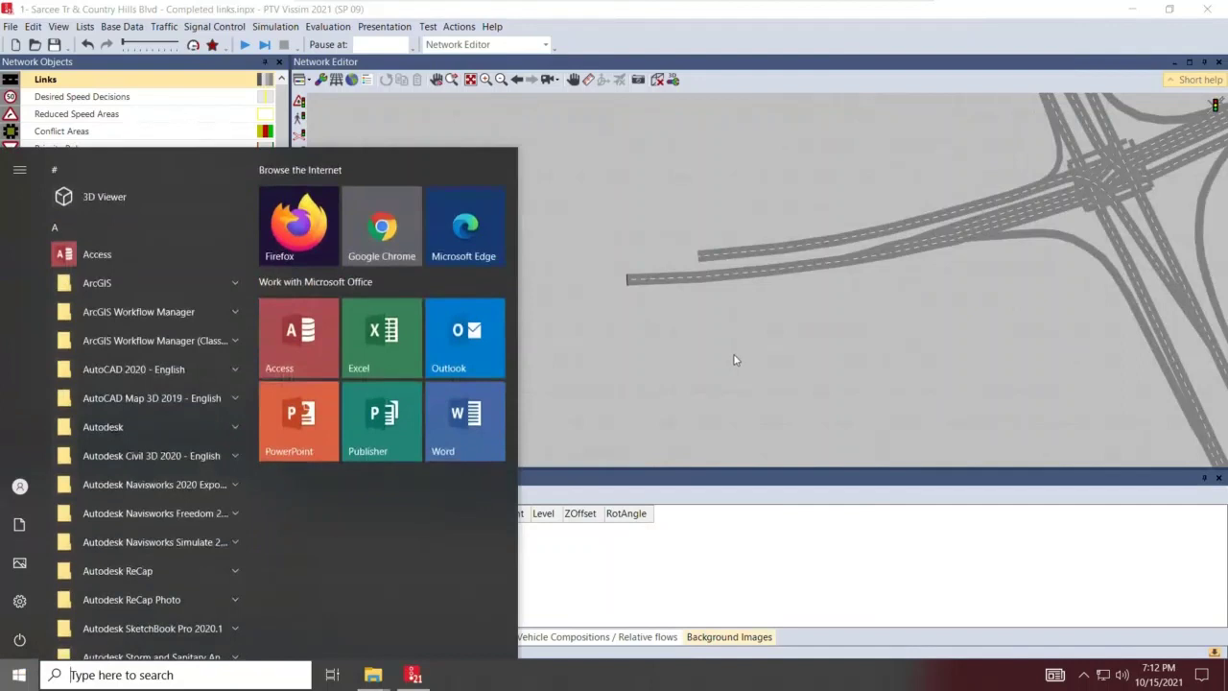
{"action": "type", "text": "ear"}
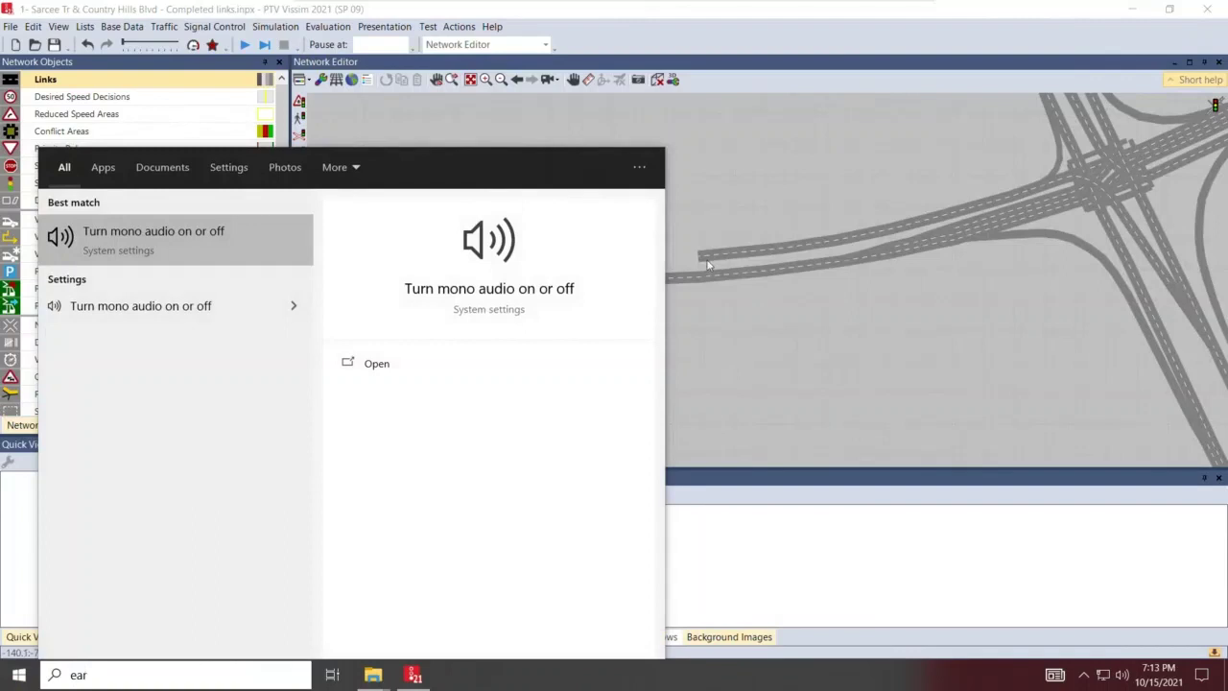
{"action": "left_click", "coordinate": [760, 330]}
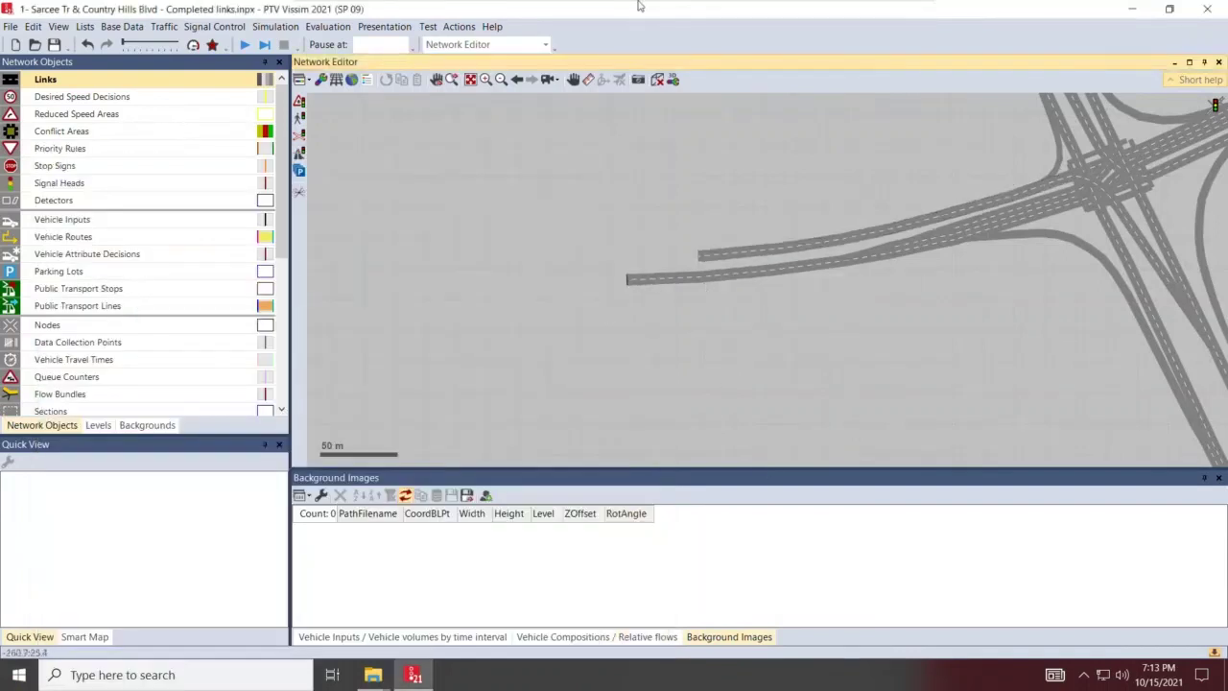
Step: Minimize the remote Vissim session and open Google Maps in a new Chrome tab
{"action": "mouse_move", "coordinate": [649, 5]}
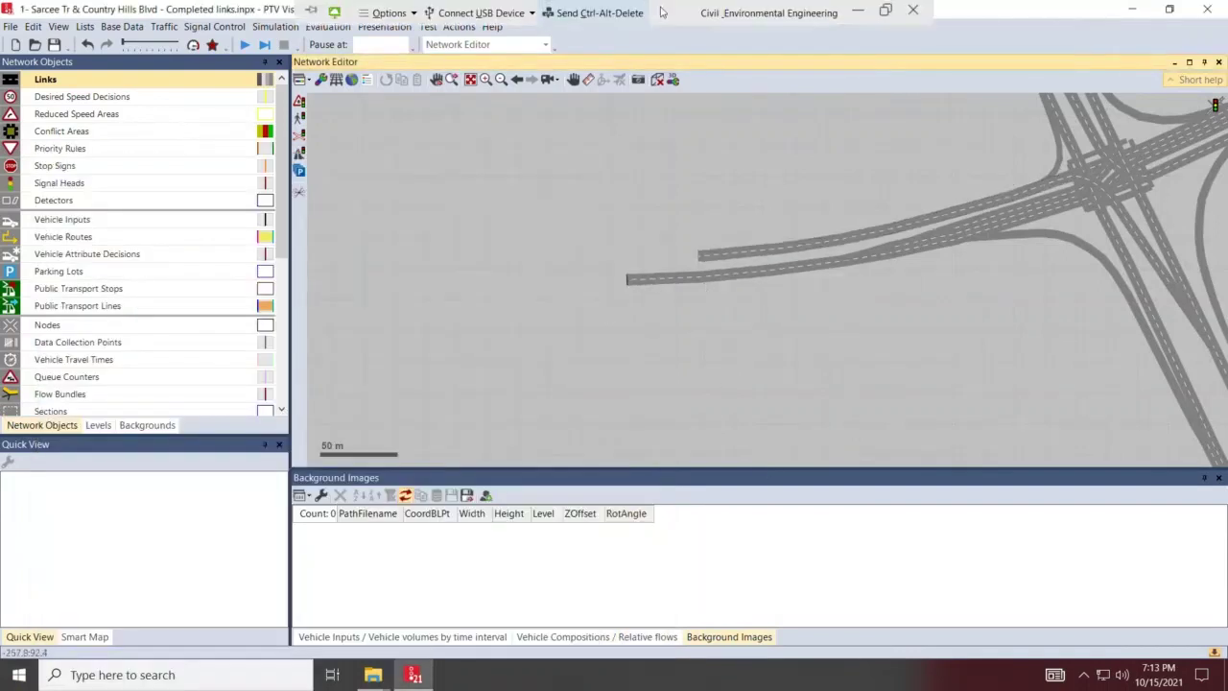
{"action": "left_click", "coordinate": [858, 10]}
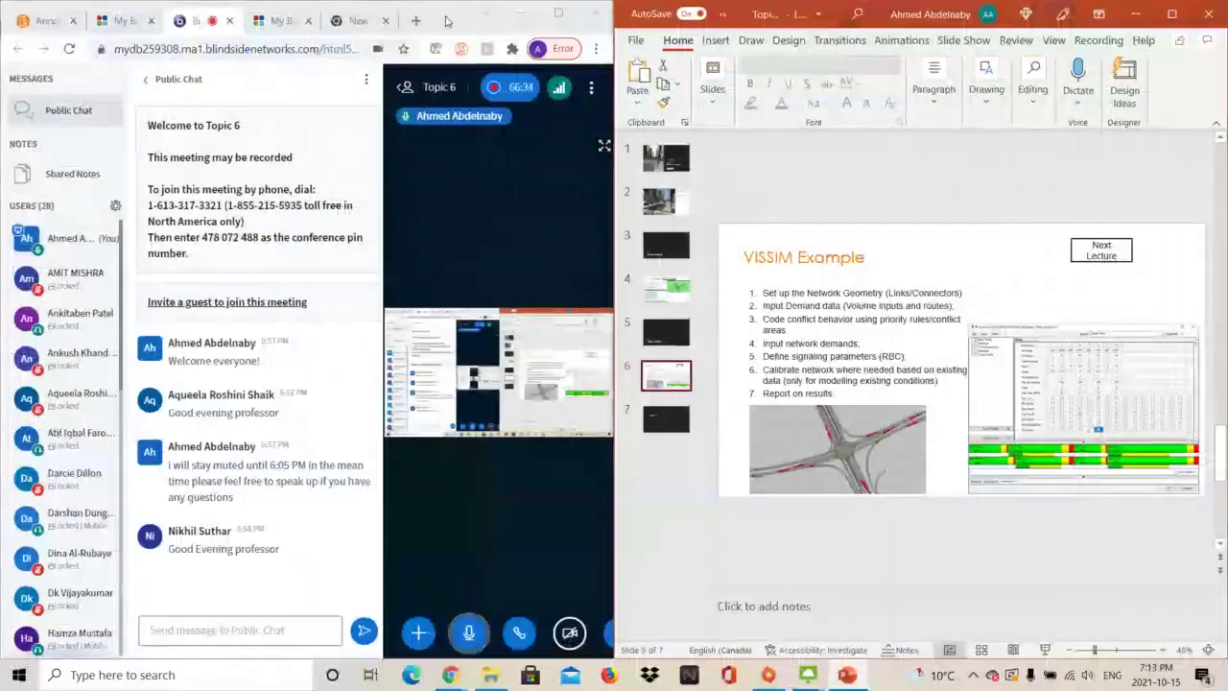
{"action": "left_click", "coordinate": [490, 675]}
{"action": "left_click", "coordinate": [129, 87]}
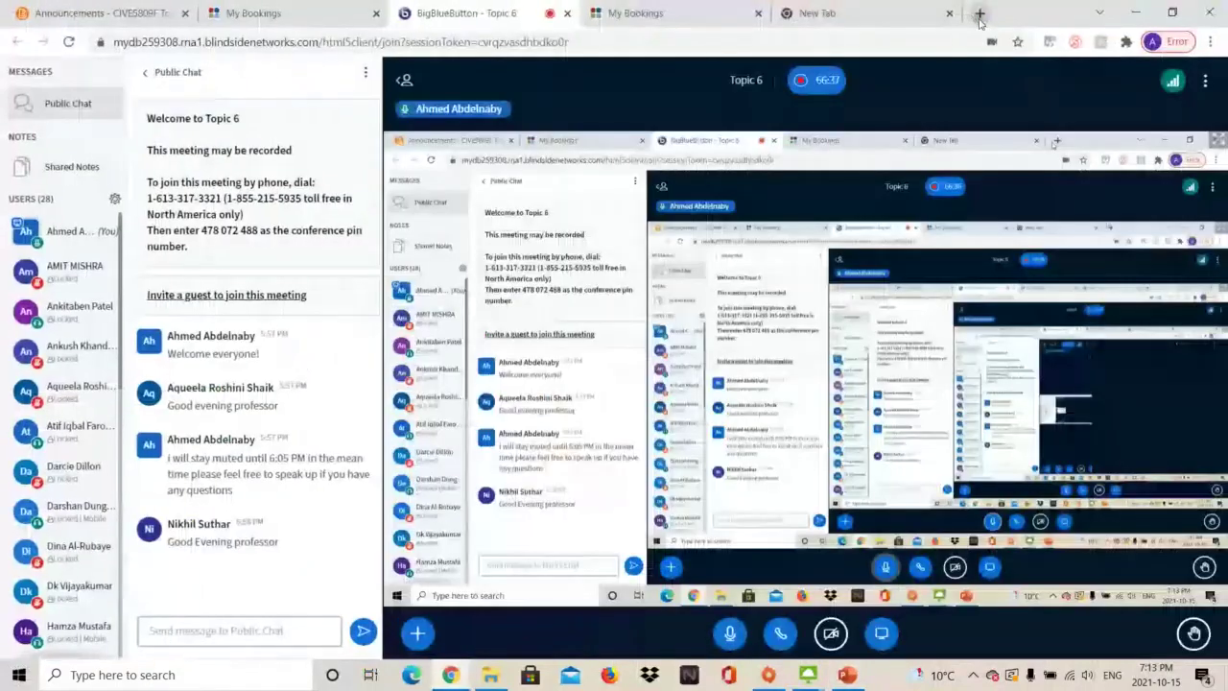
{"action": "left_click", "coordinate": [979, 13]}
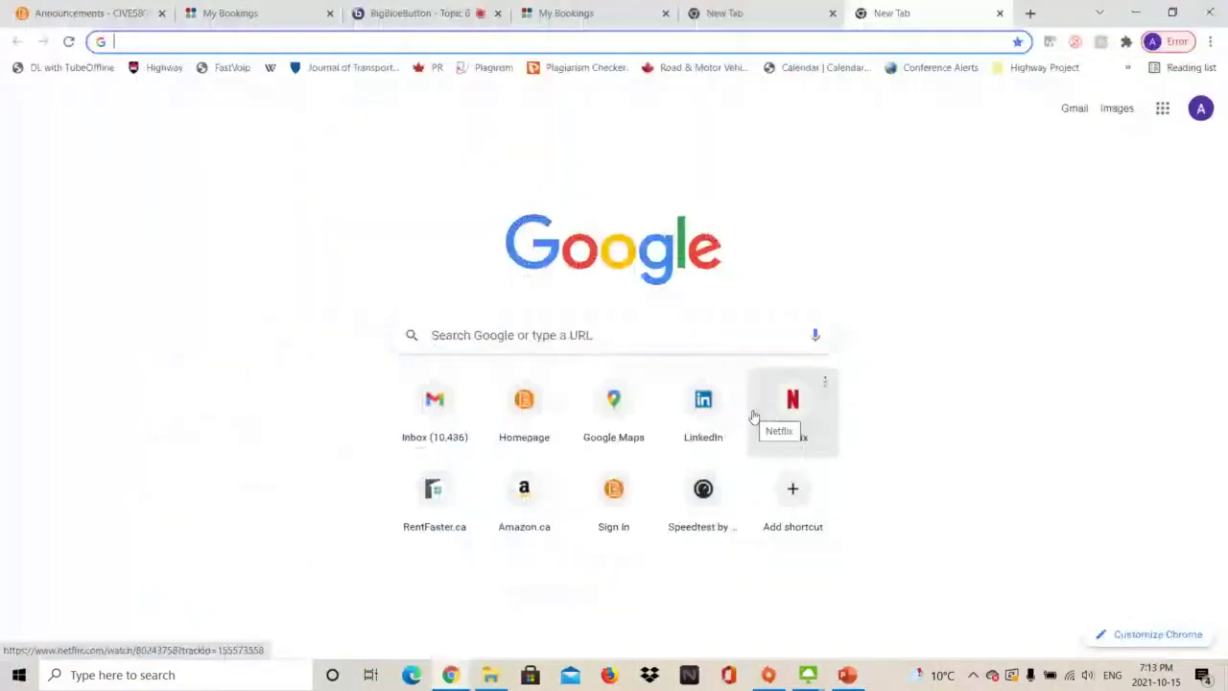
{"action": "left_click", "coordinate": [613, 403]}
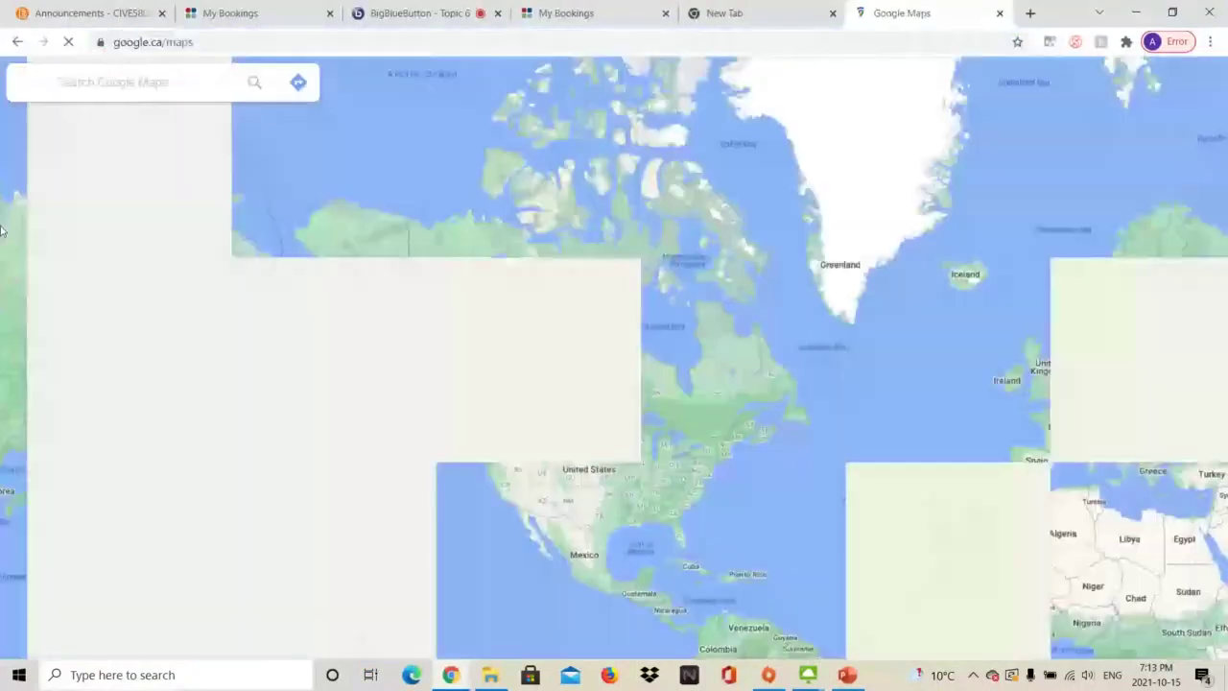
Step: Search Google Maps for 'CHB at sarcee' and switch to satellite imagery
{"action": "left_click", "coordinate": [133, 81]}
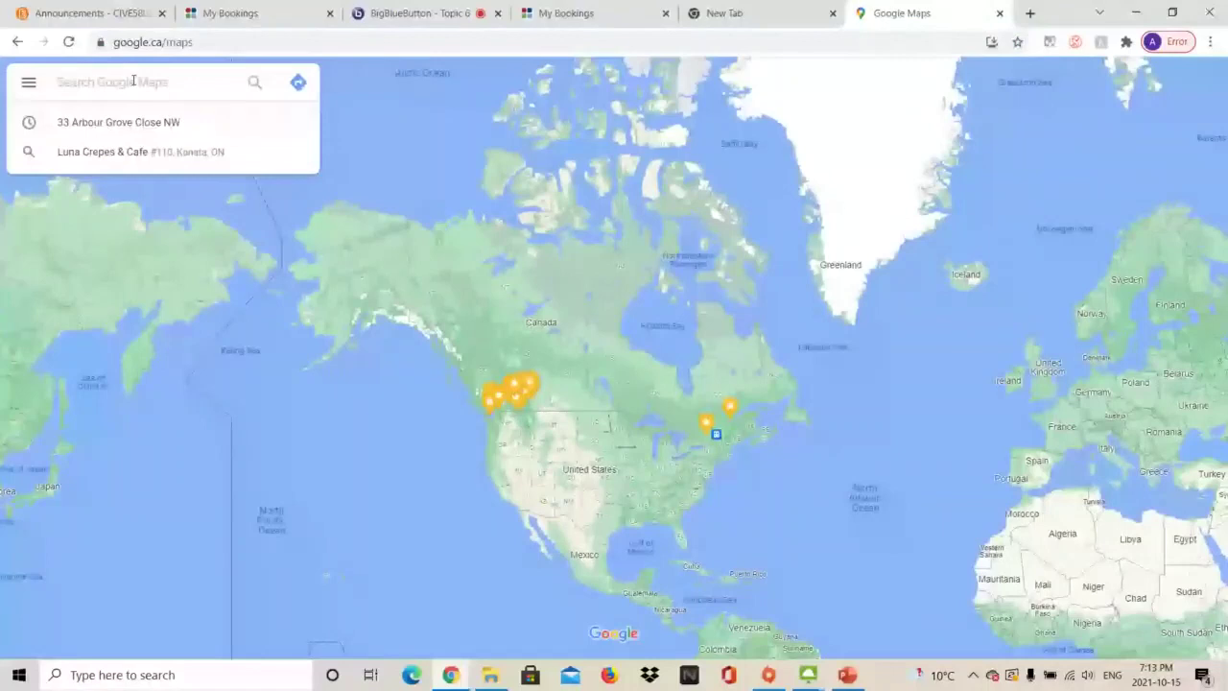
{"action": "type", "text": "CHB at sarcee"}
{"action": "key", "text": "Return"}
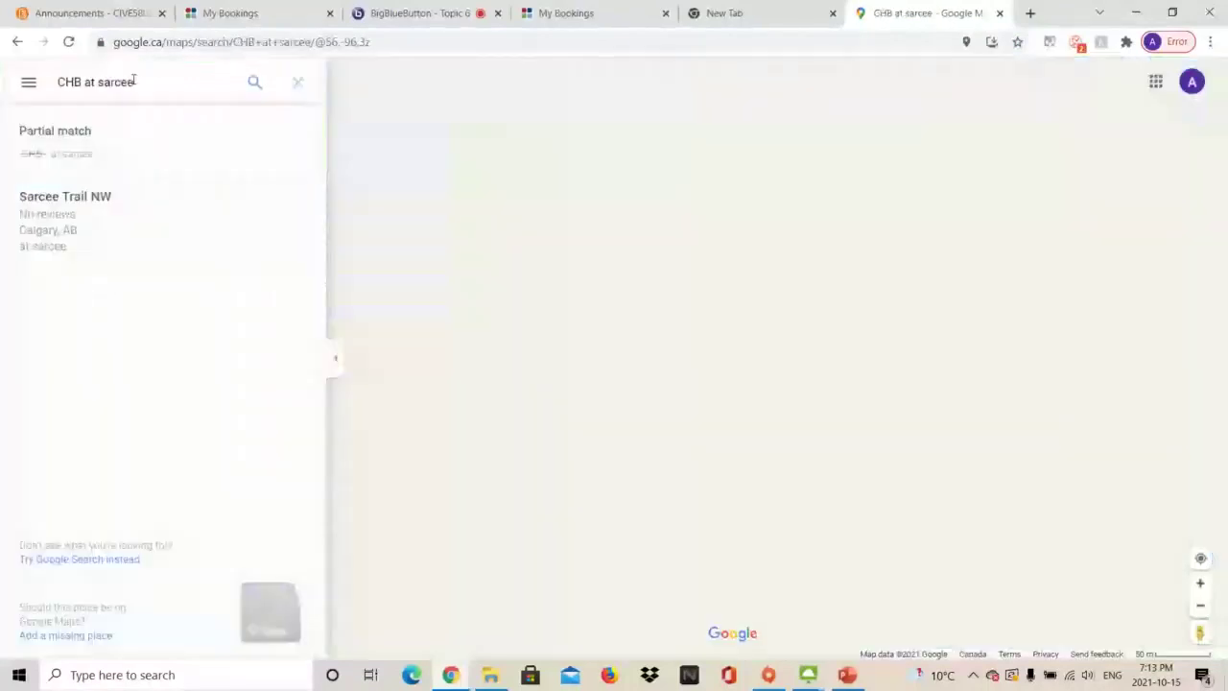
{"action": "left_click", "coordinate": [374, 611]}
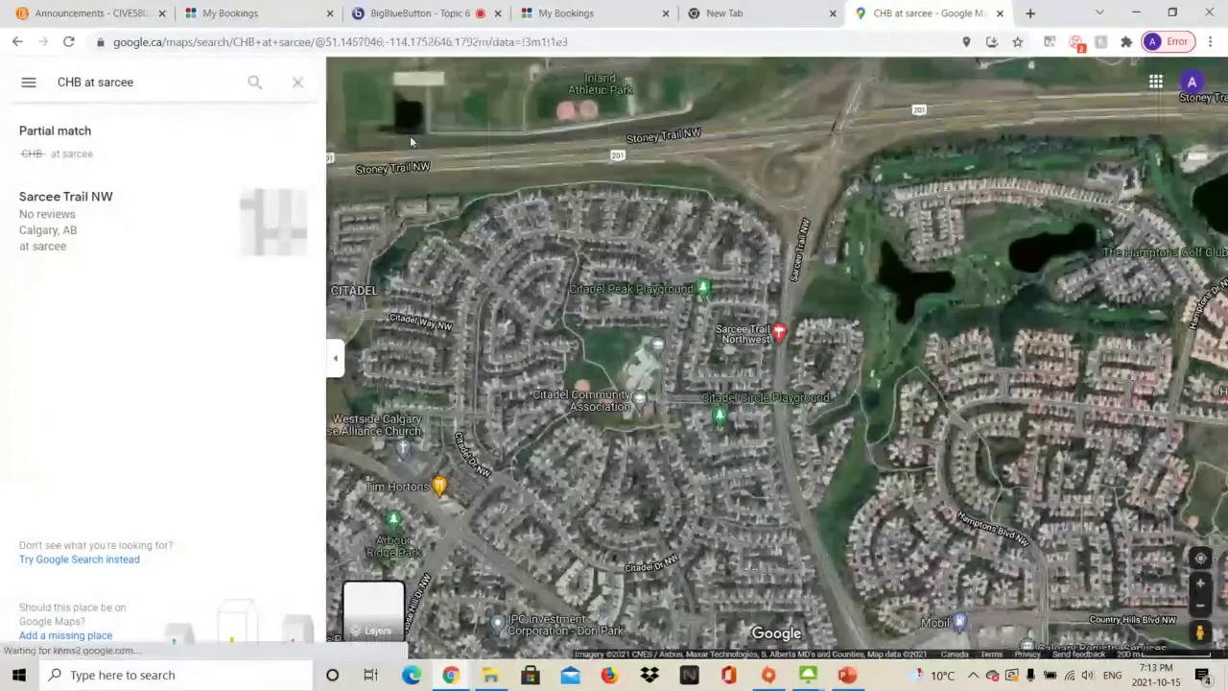
{"action": "key", "text": "alt+Left"}
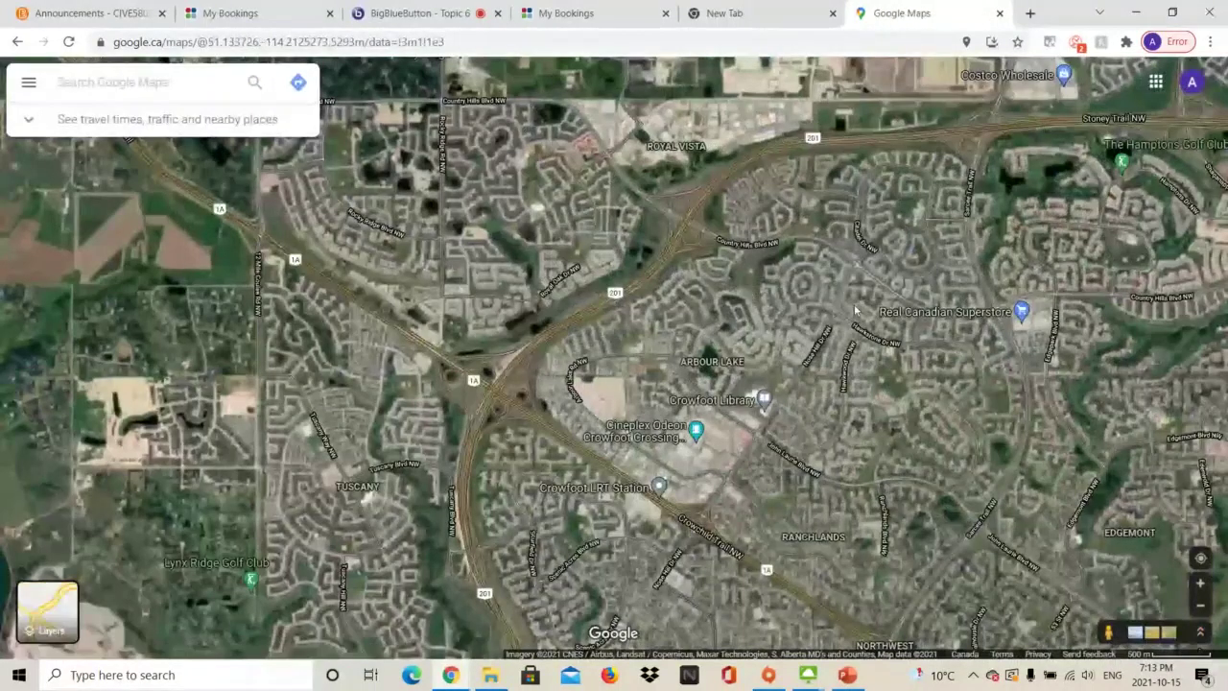
Step: Zoom in on the interchange, centring the Real Canadian Superstore area
{"action": "scroll", "coordinate": [854, 310], "scroll_direction": "up", "scroll_amount": 2}
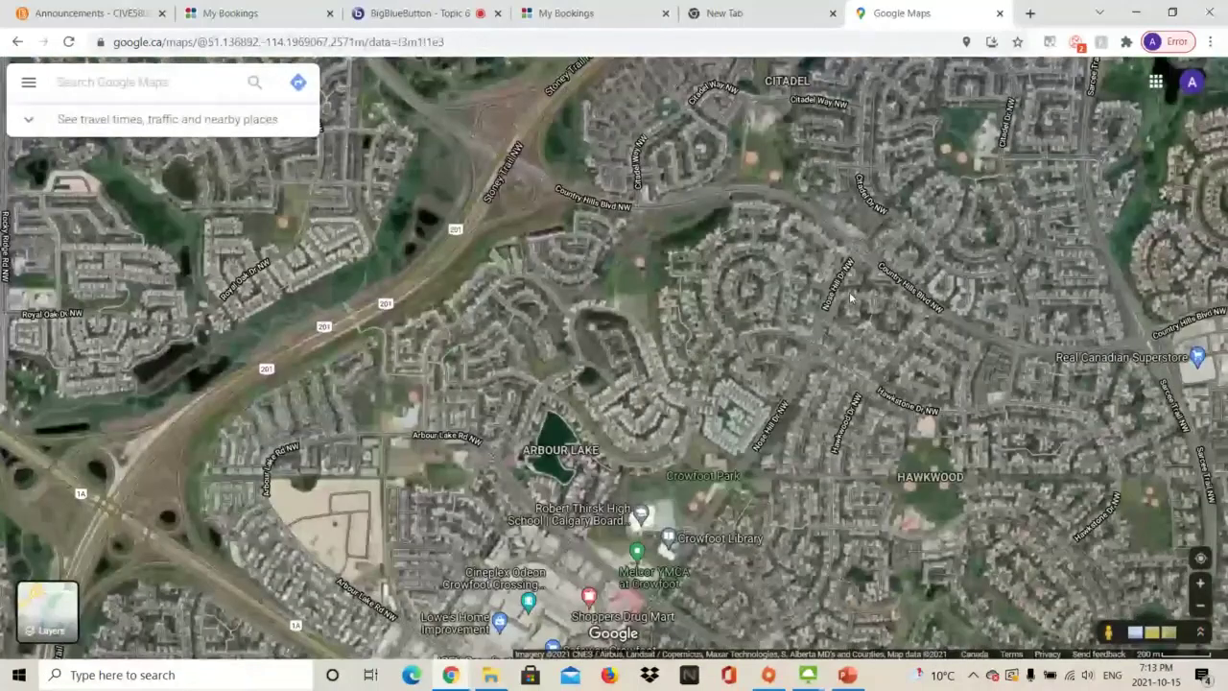
{"action": "left_click_drag", "start_coordinate": [849, 299], "coordinate": [744, 382]}
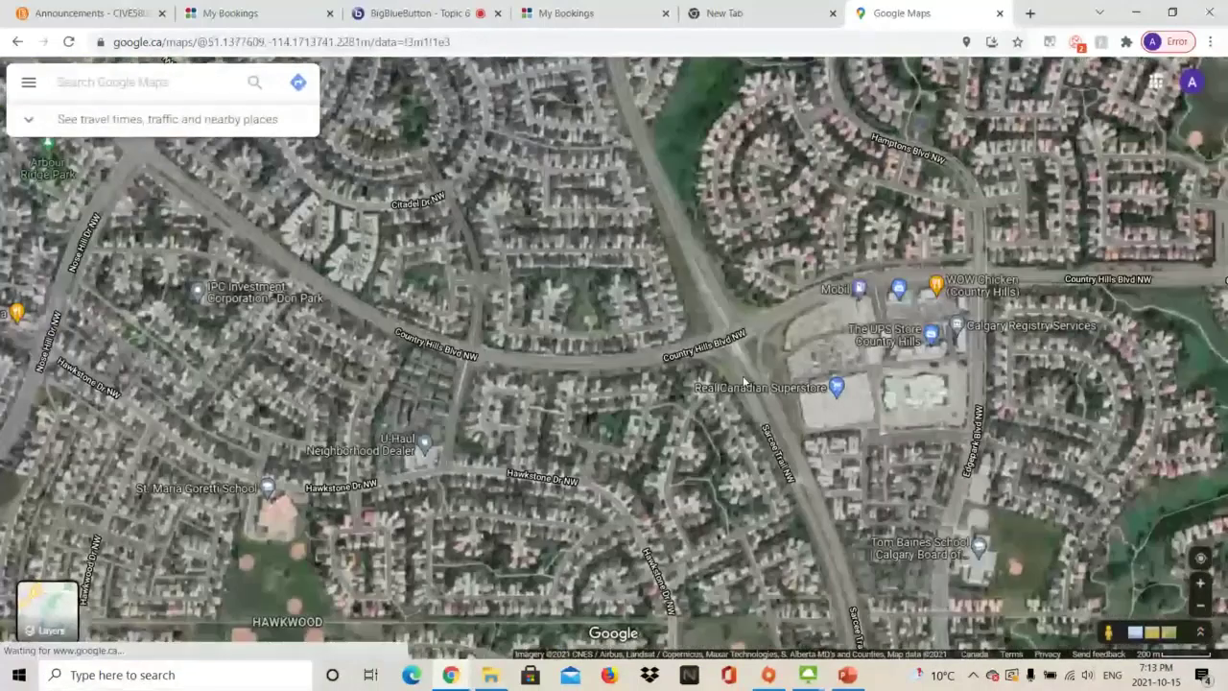
{"action": "scroll", "coordinate": [743, 382], "scroll_direction": "up", "scroll_amount": 3}
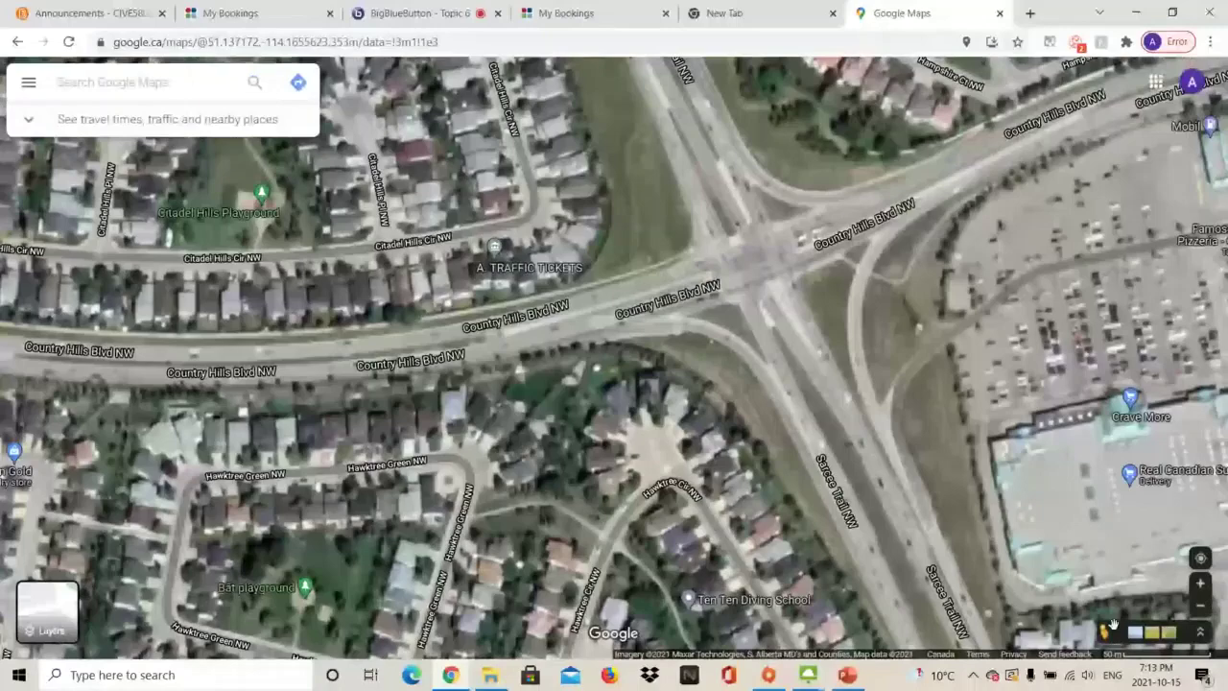
{"action": "left_click_drag", "start_coordinate": [1113, 626], "coordinate": [374, 462]}
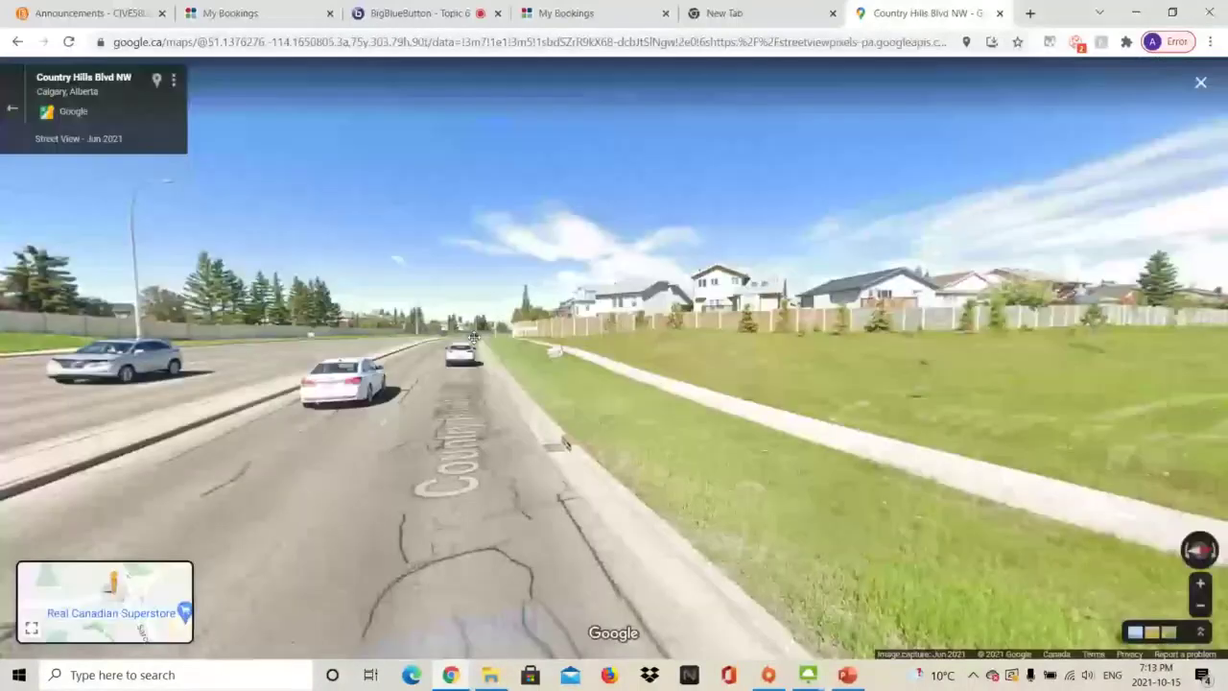
{"action": "left_click", "coordinate": [473, 337]}
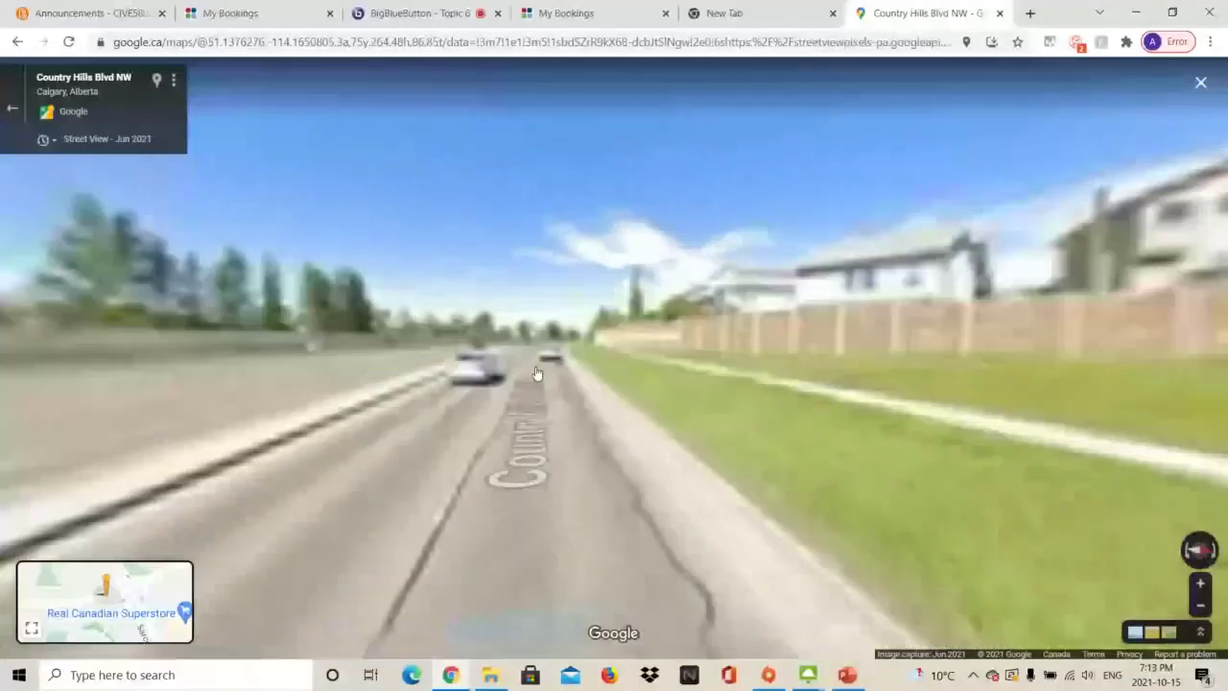
{"action": "left_click", "coordinate": [538, 374]}
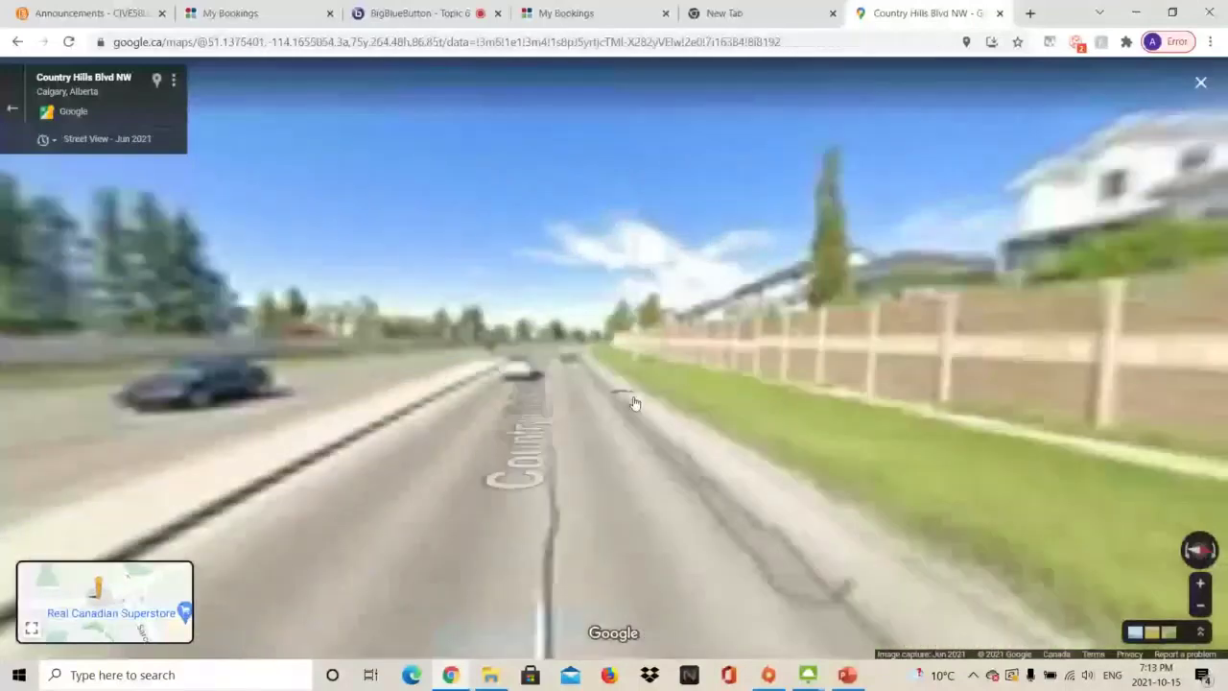
{"action": "left_click", "coordinate": [635, 403]}
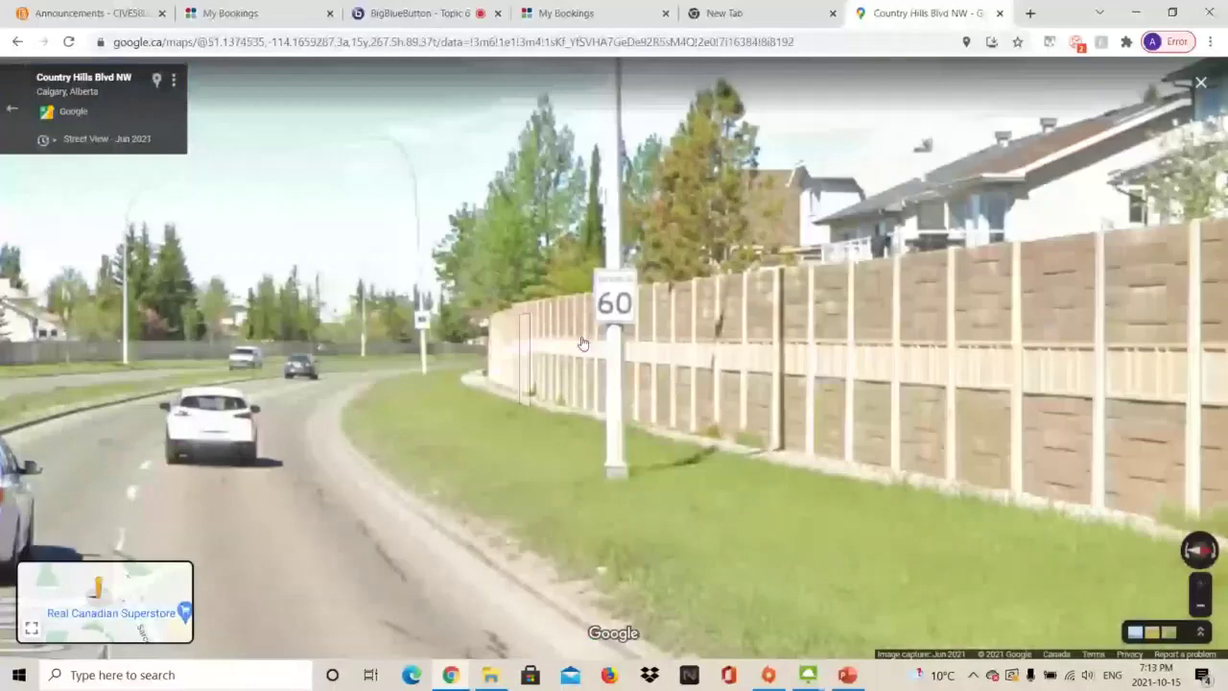
{"action": "key", "text": "Escape"}
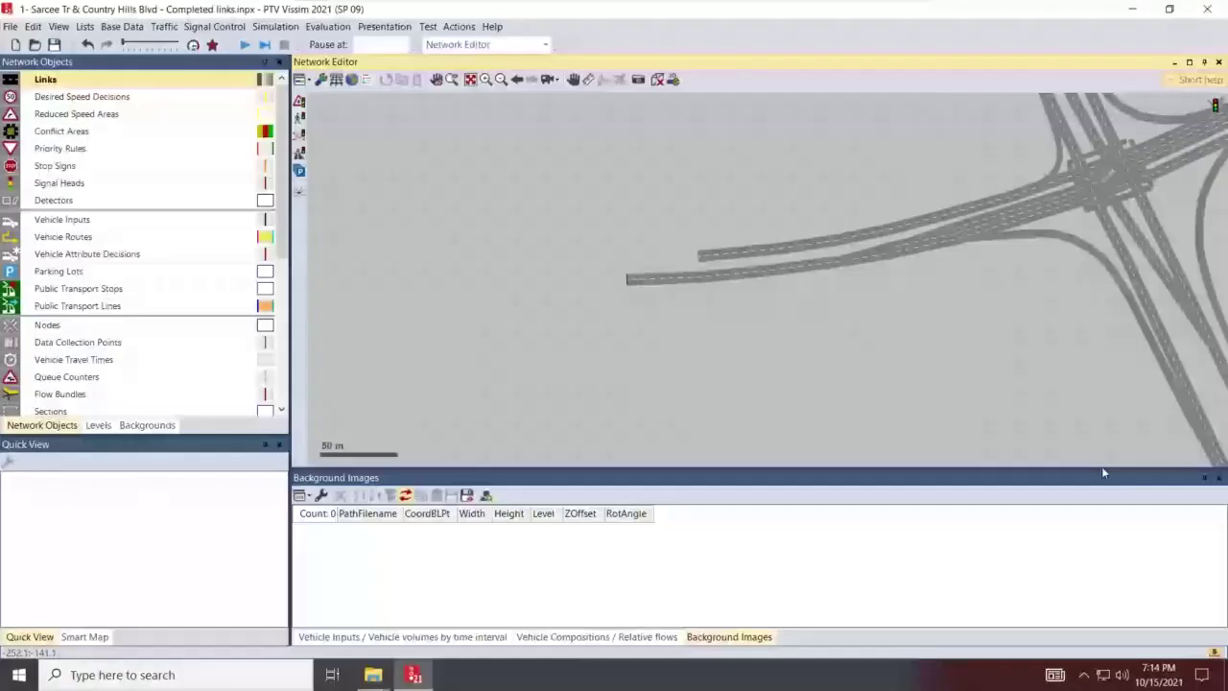
Step: Enlarge the network editor, activate Desired Speed Decisions, and zoom onto link 2's west end
{"action": "left_click_drag", "start_coordinate": [1101, 472], "coordinate": [1101, 551]}
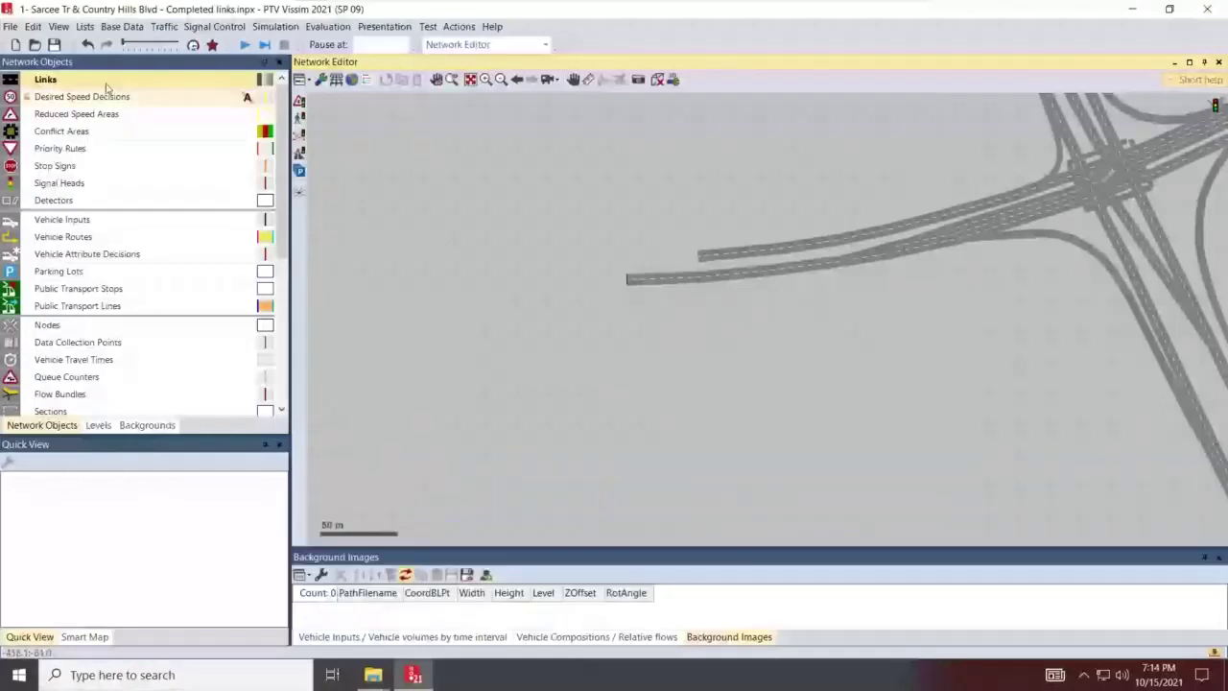
{"action": "left_click", "coordinate": [90, 100]}
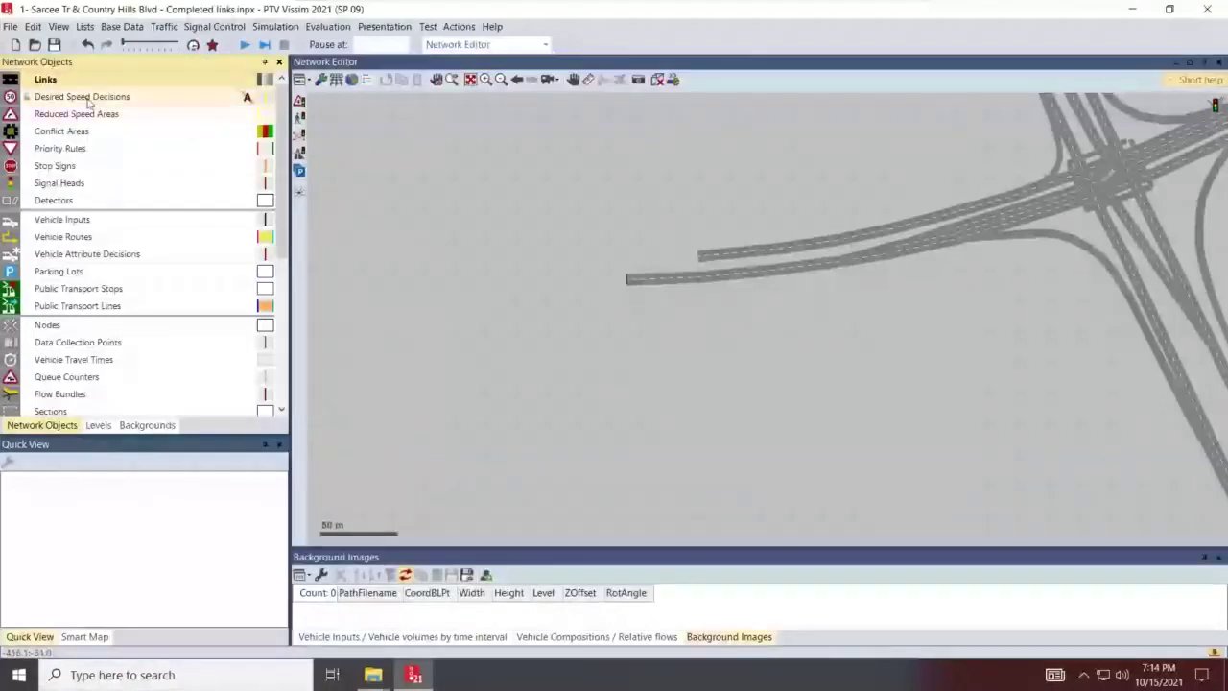
{"action": "left_click", "coordinate": [127, 99]}
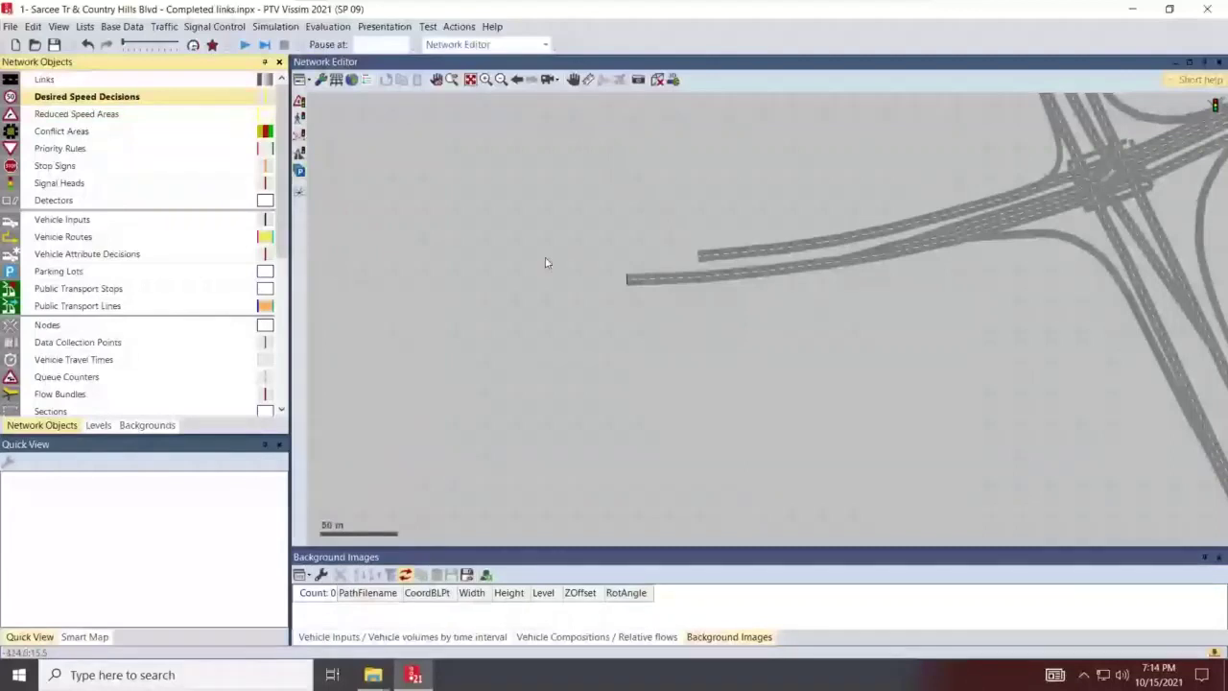
{"action": "scroll", "coordinate": [569, 287], "scroll_direction": "up", "scroll_amount": 2}
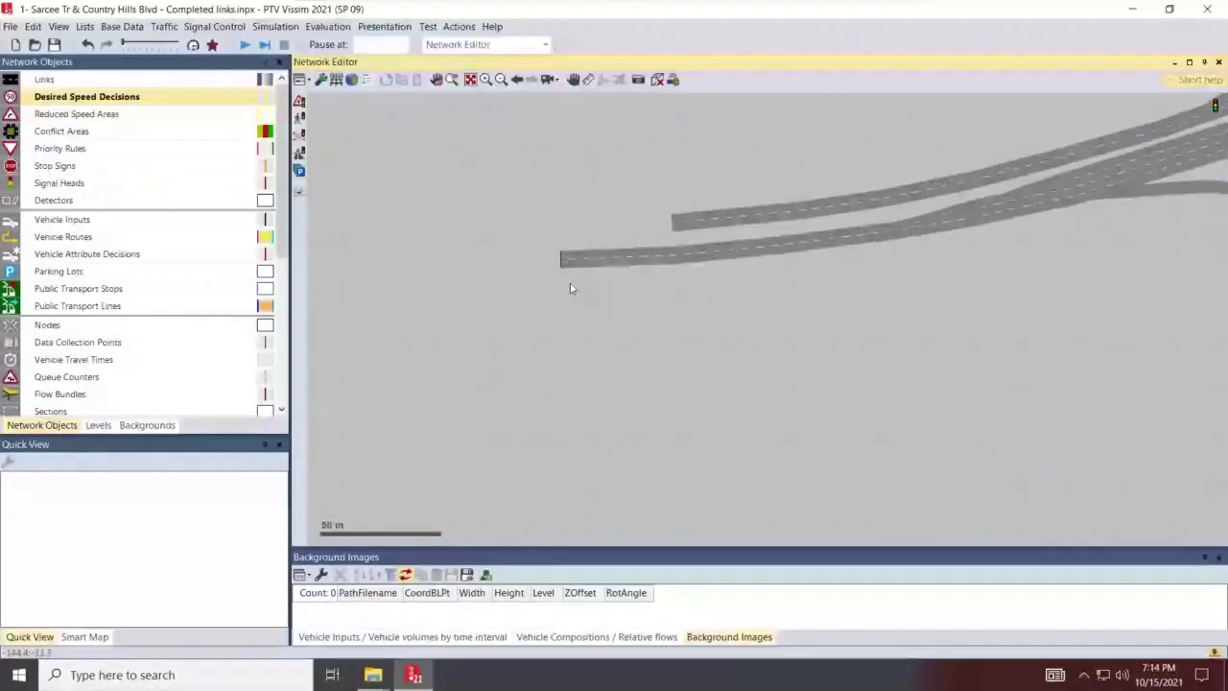
{"action": "scroll", "coordinate": [570, 288], "scroll_direction": "up", "scroll_amount": 2}
Step: Place a desired speed decision on link 2 lane 1 at 7.054 m with Car, HGV and Bus rows at 5 km/h
{"action": "right_click", "coordinate": [552, 344]}
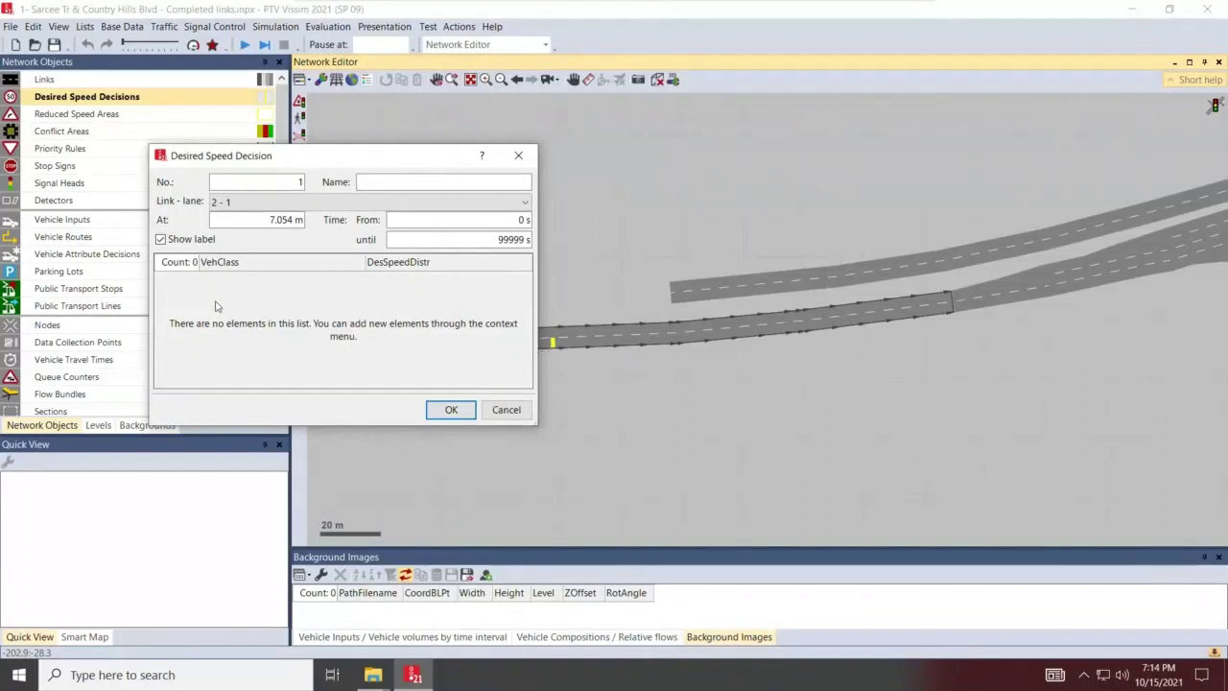
{"action": "right_click", "coordinate": [278, 299]}
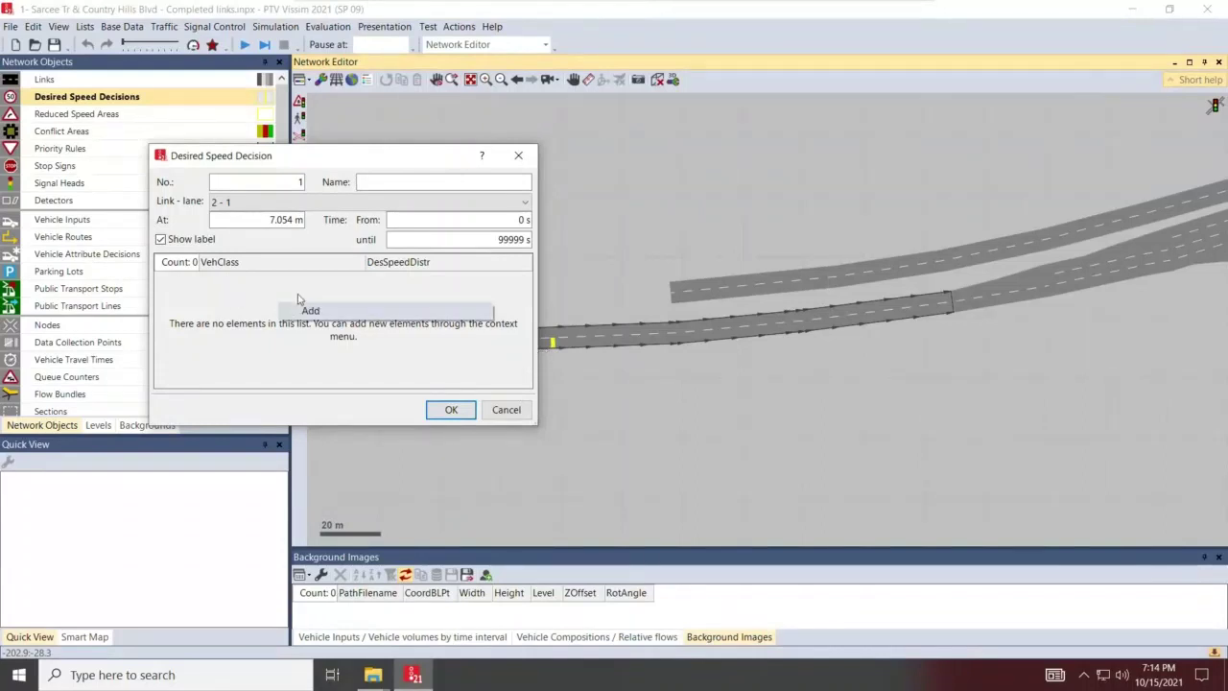
{"action": "left_click", "coordinate": [237, 285]}
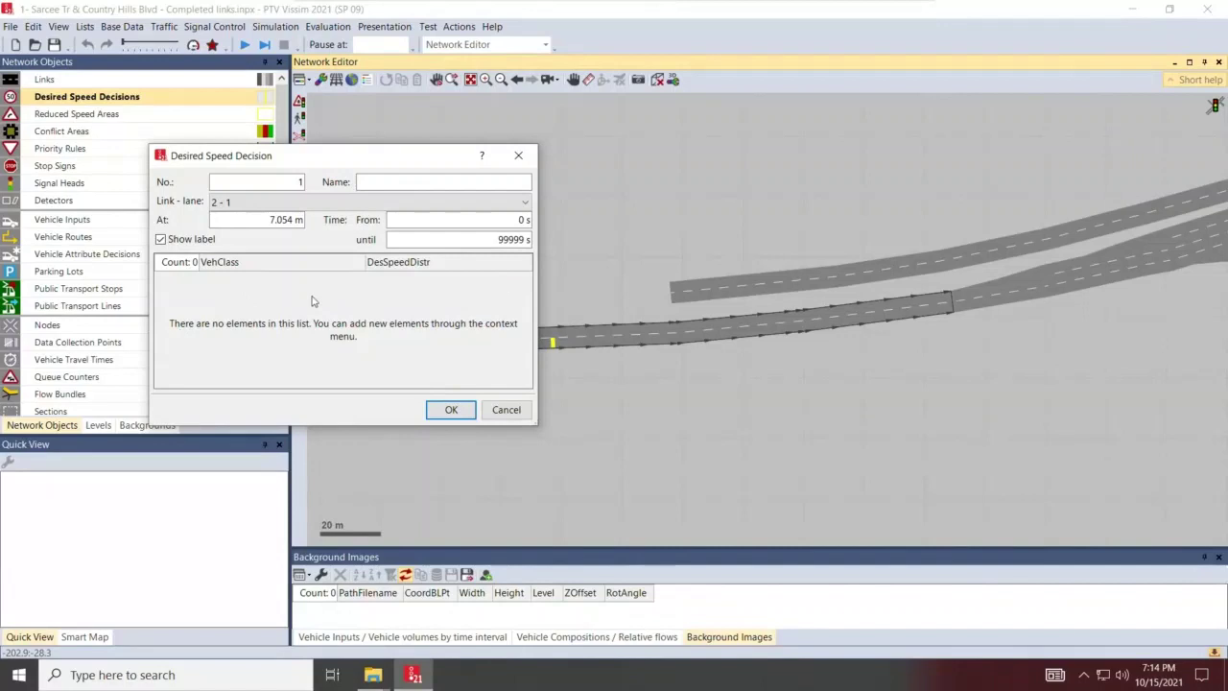
{"action": "right_click", "coordinate": [231, 289]}
{"action": "left_click", "coordinate": [257, 298]}
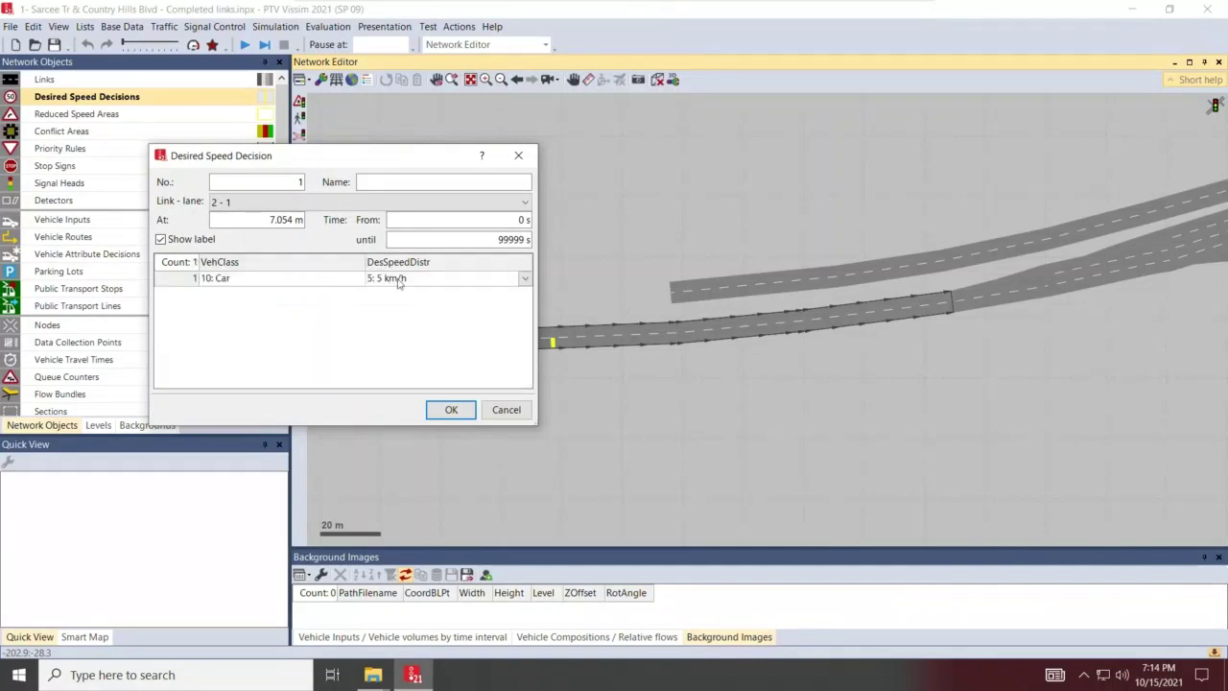
{"action": "right_click", "coordinate": [240, 309]}
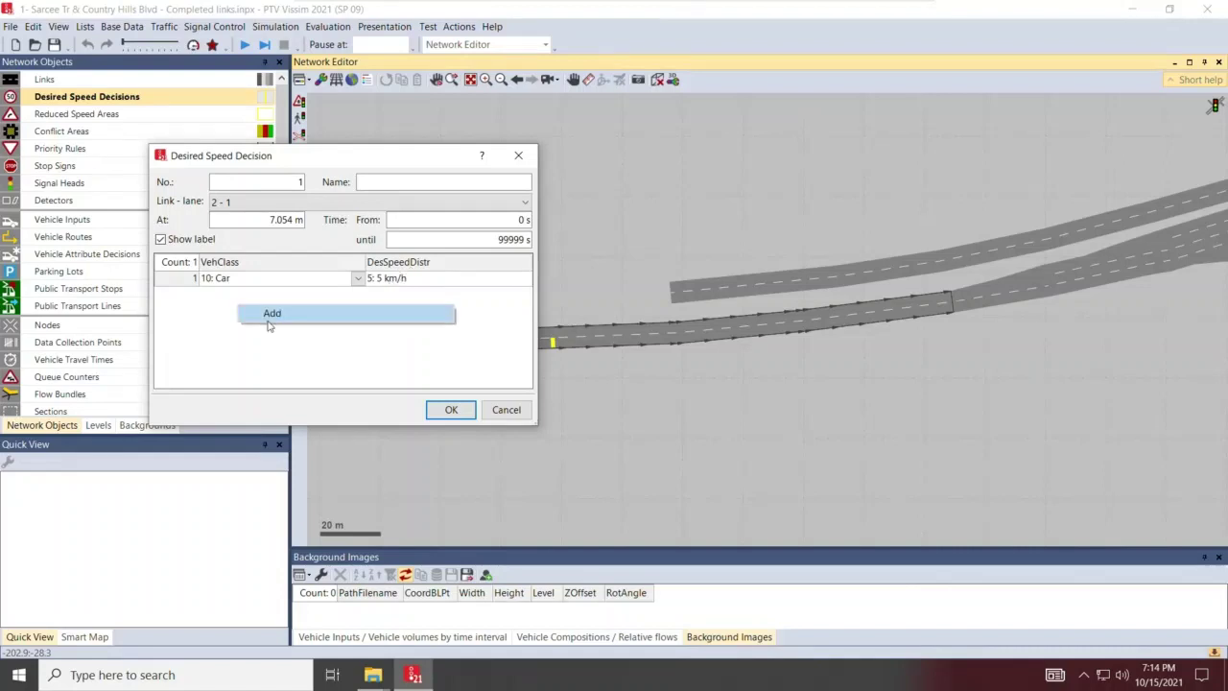
{"action": "left_click", "coordinate": [273, 320]}
{"action": "right_click", "coordinate": [228, 328]}
{"action": "left_click", "coordinate": [267, 338]}
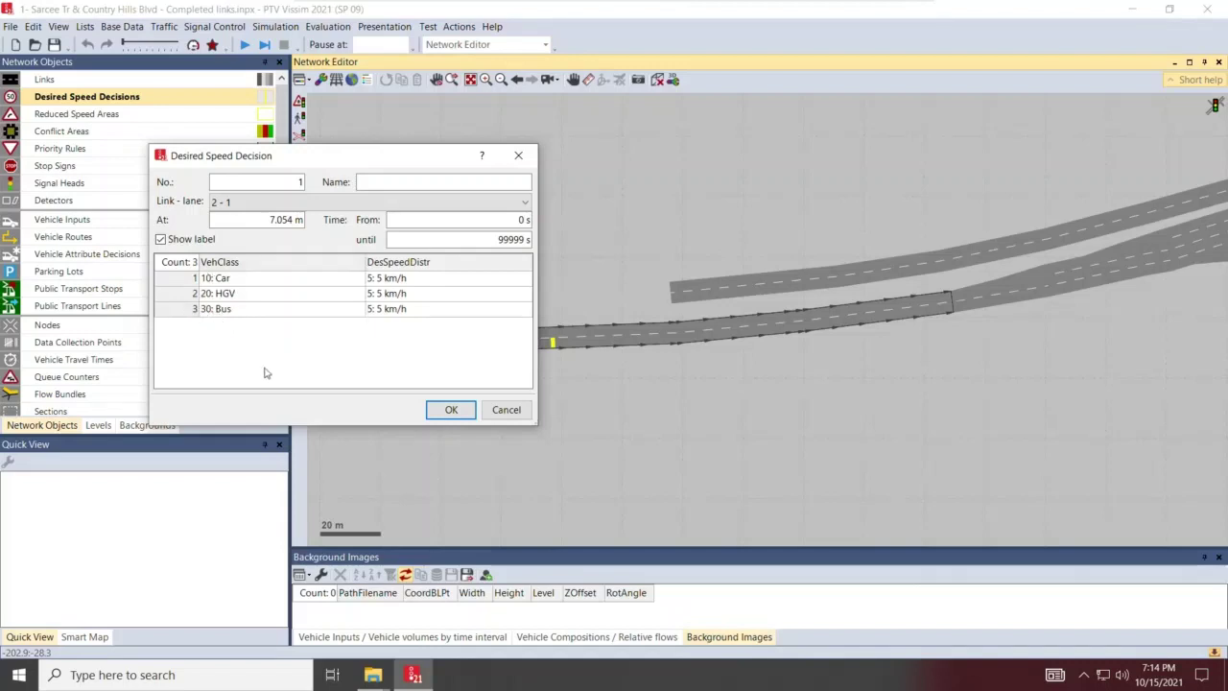
Step: Set the Car and HGV desired speed distributions to 60 km/h, then begin editing Bus
{"action": "left_click", "coordinate": [431, 281]}
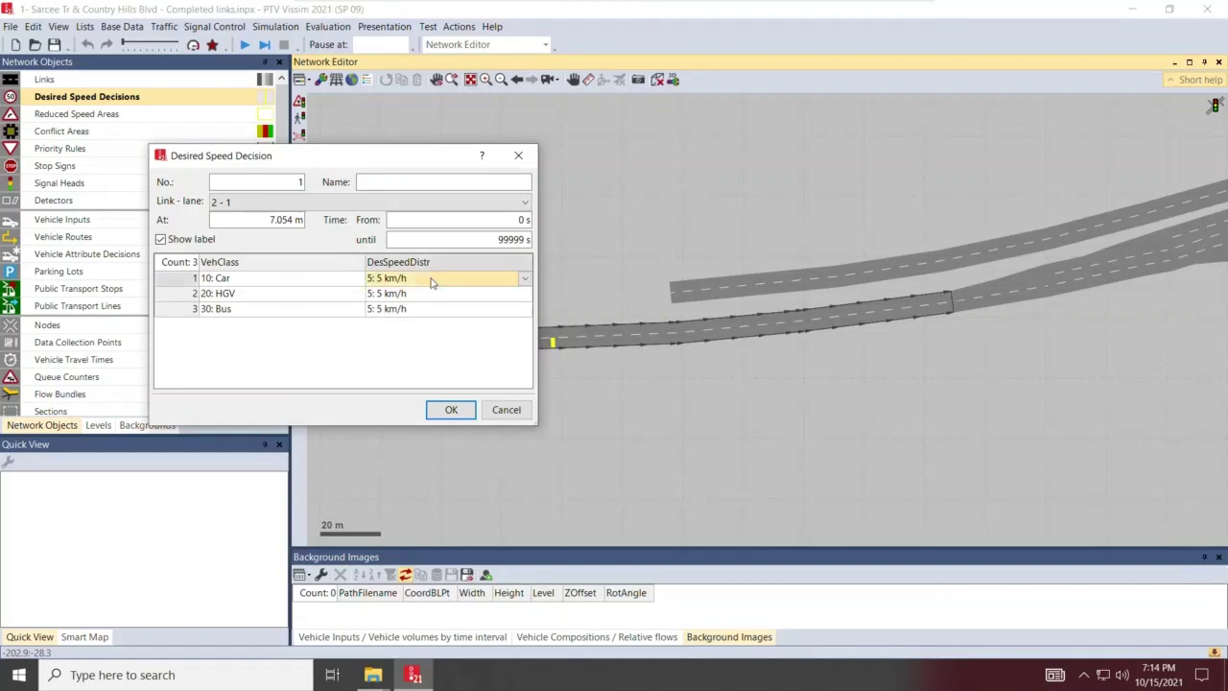
{"action": "left_click", "coordinate": [430, 281]}
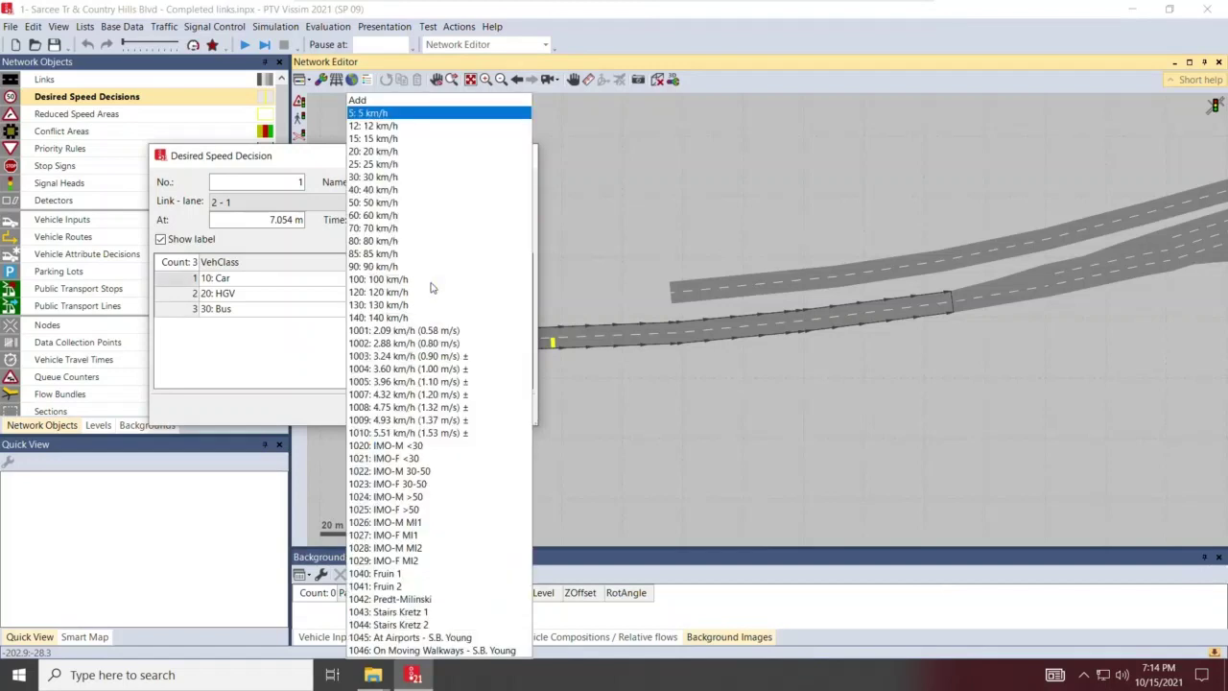
{"action": "left_click", "coordinate": [382, 217]}
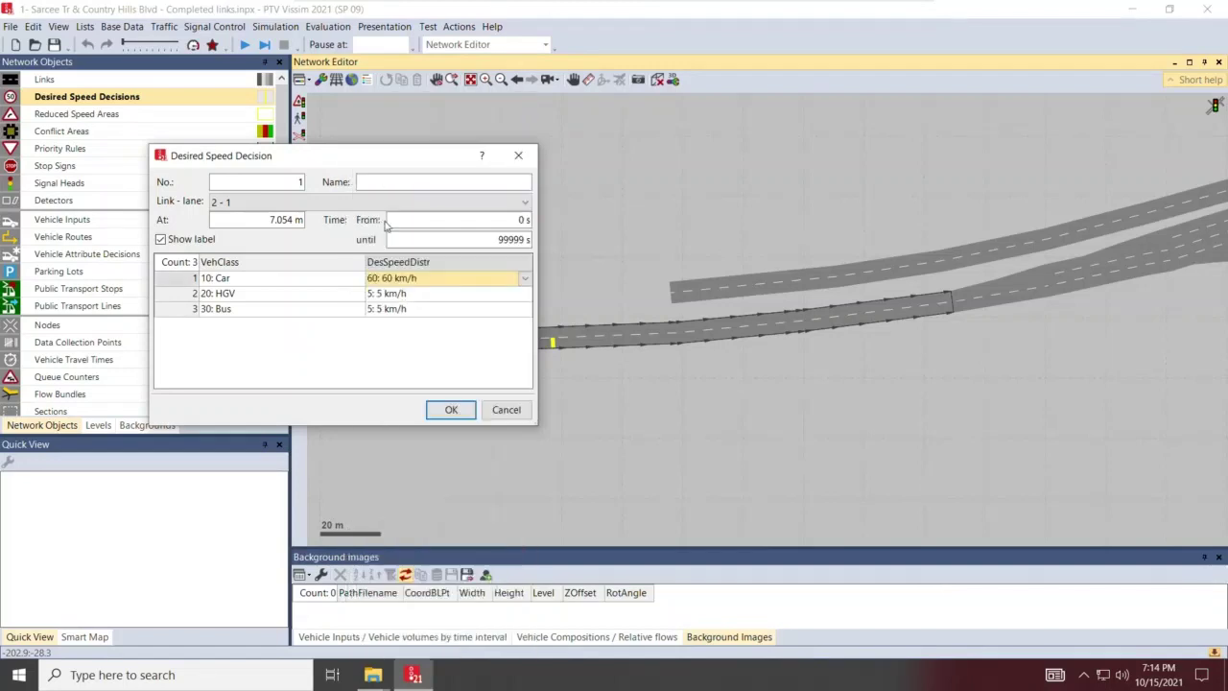
{"action": "left_click", "coordinate": [413, 294], "text": "shift"}
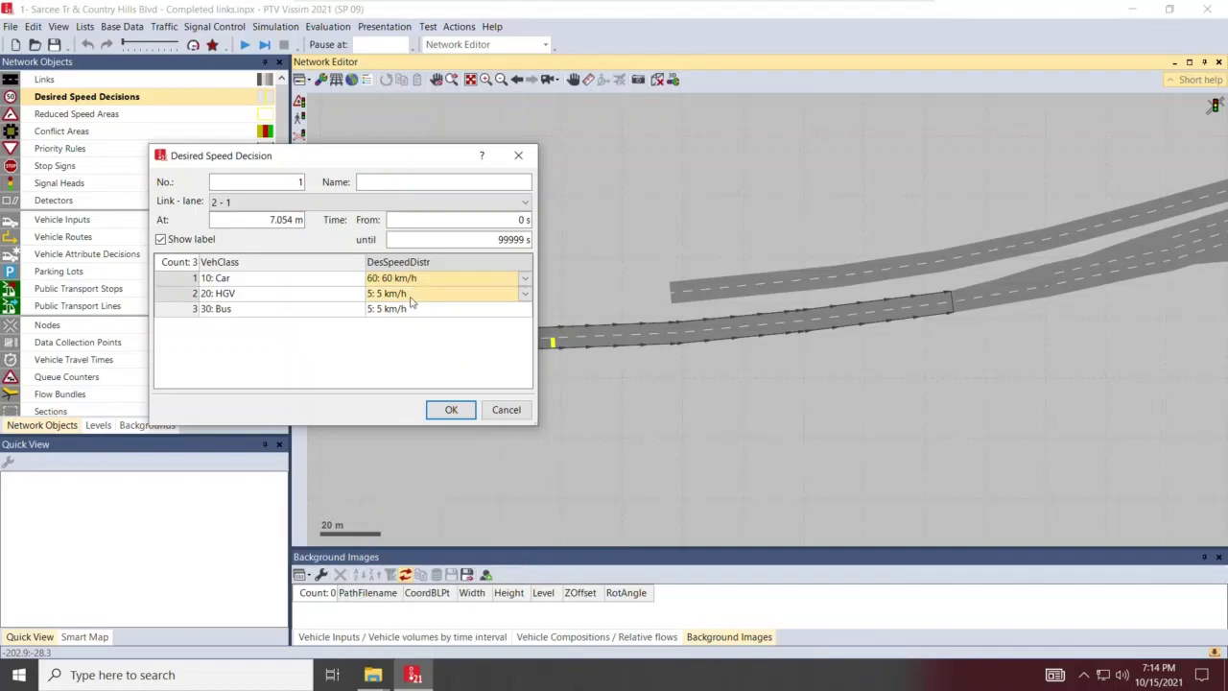
{"action": "left_click", "coordinate": [526, 293]}
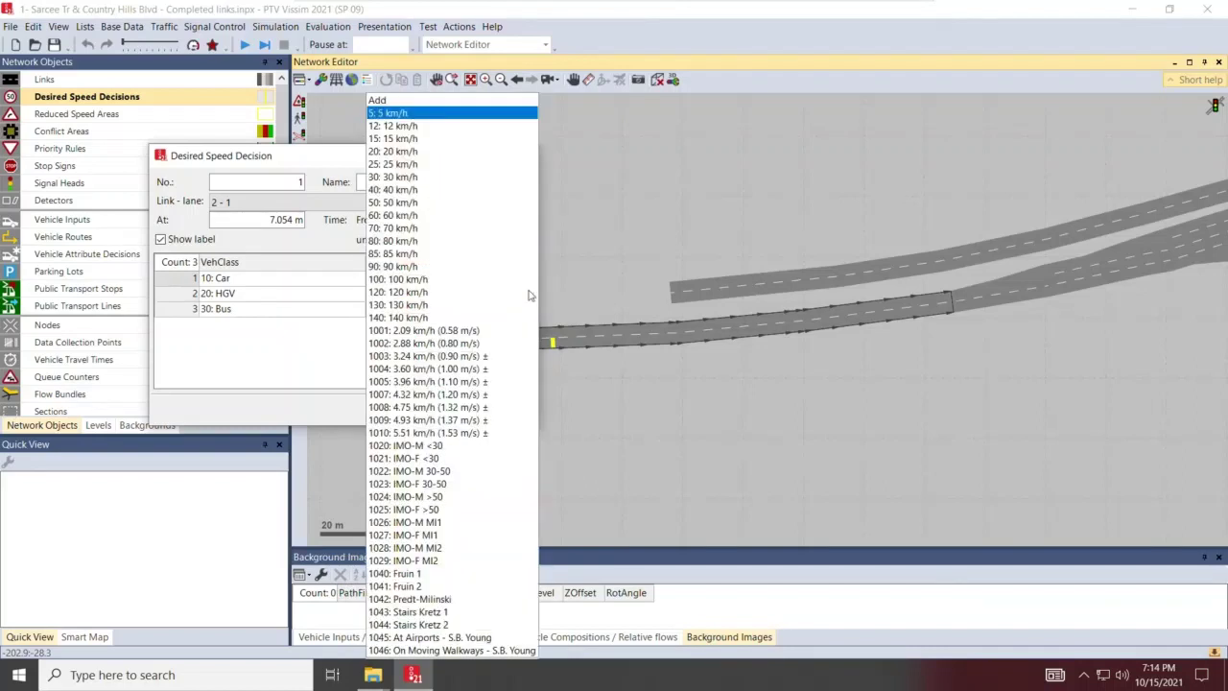
{"action": "left_click", "coordinate": [392, 216]}
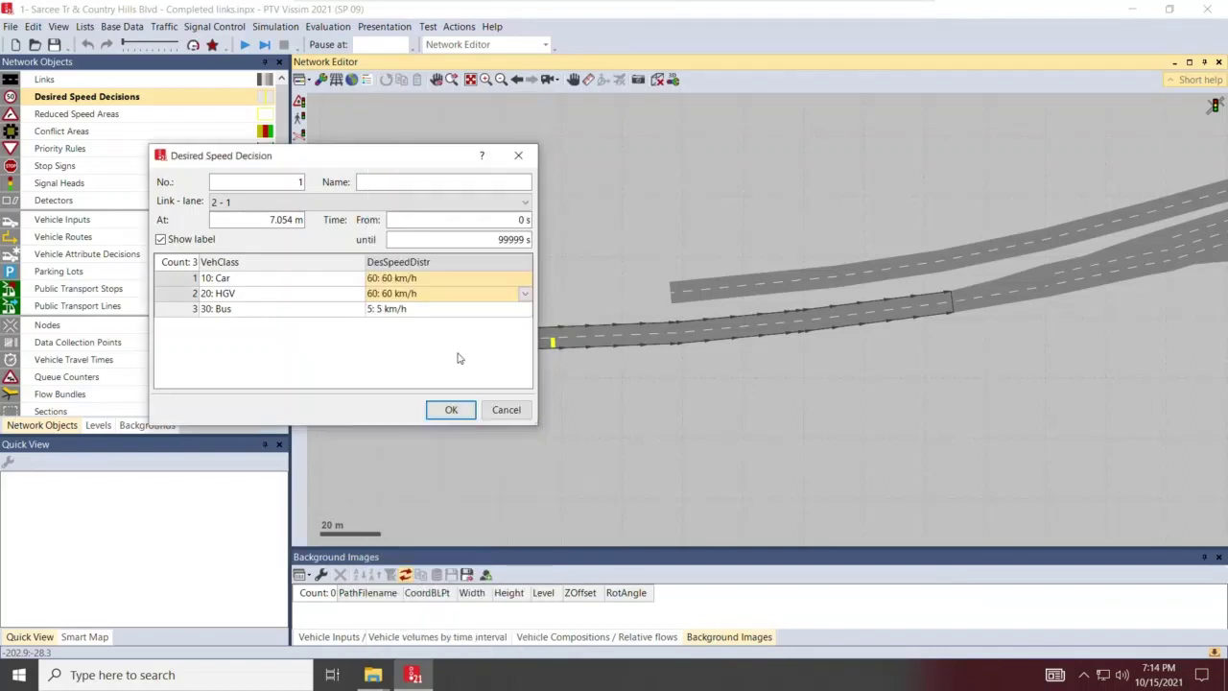
{"action": "left_click", "coordinate": [410, 314]}
{"action": "left_click", "coordinate": [432, 316]}
{"action": "left_click", "coordinate": [429, 319]}
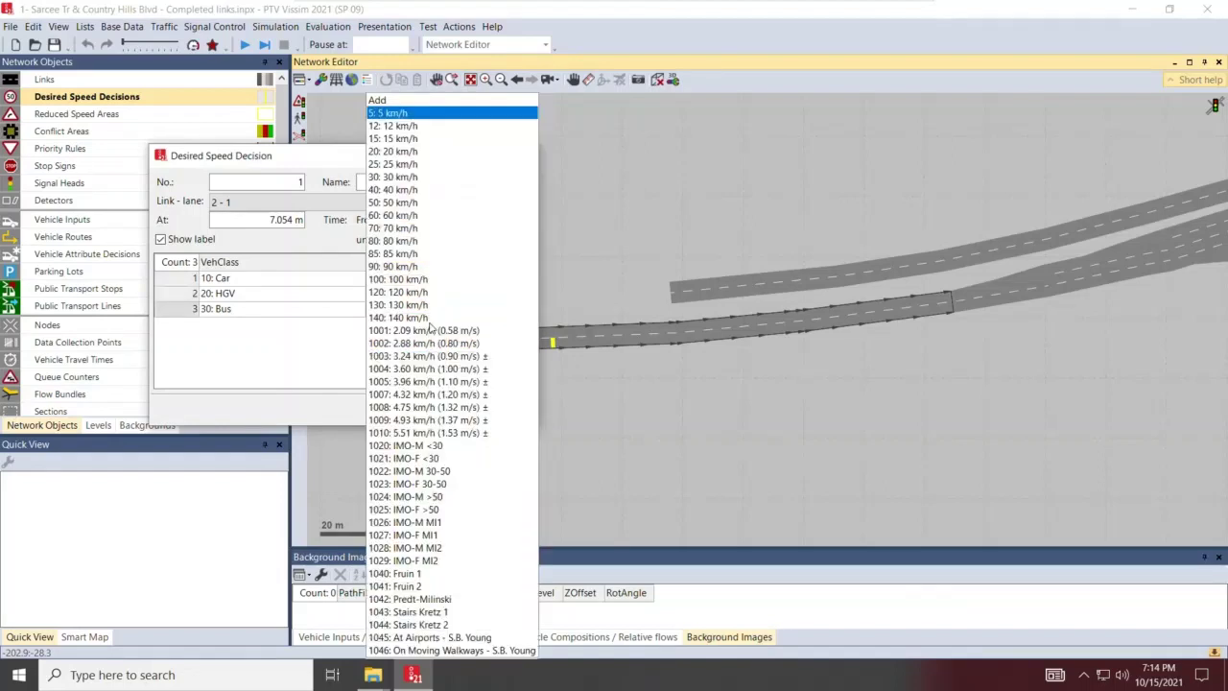
Step: Set Bus to 50 km/h, confirm, and move the decision to 2.123 m near link 2's start
{"action": "left_click", "coordinate": [405, 204]}
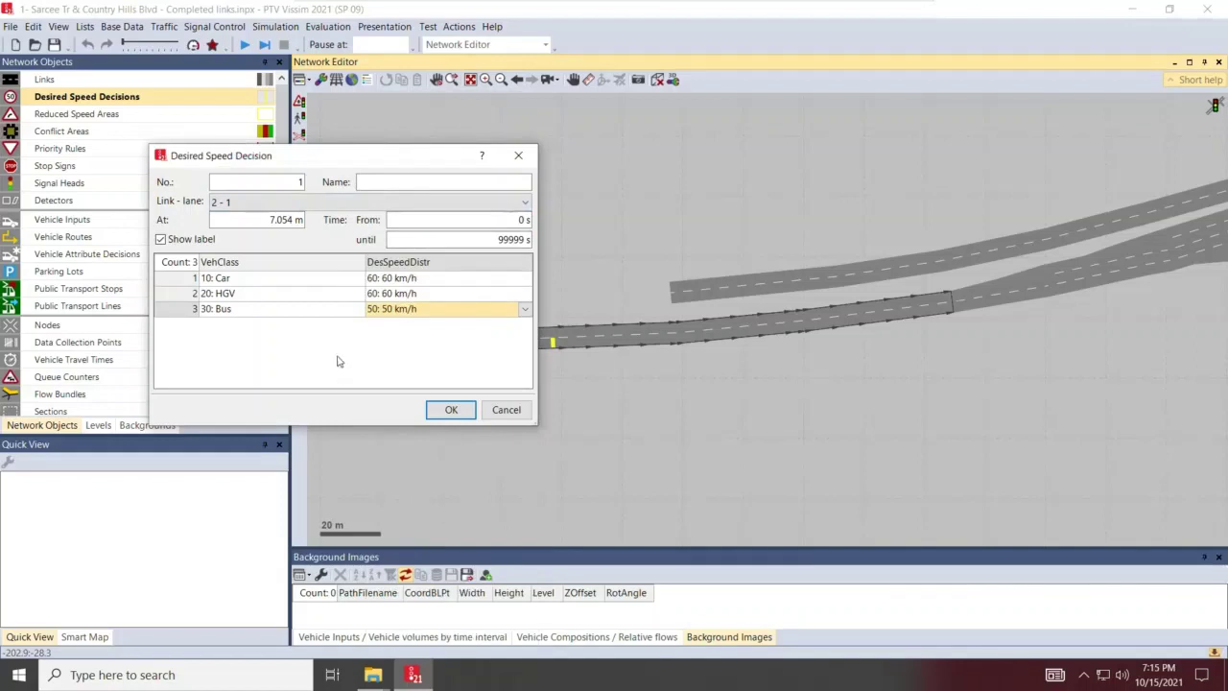
{"action": "left_click", "coordinate": [447, 410]}
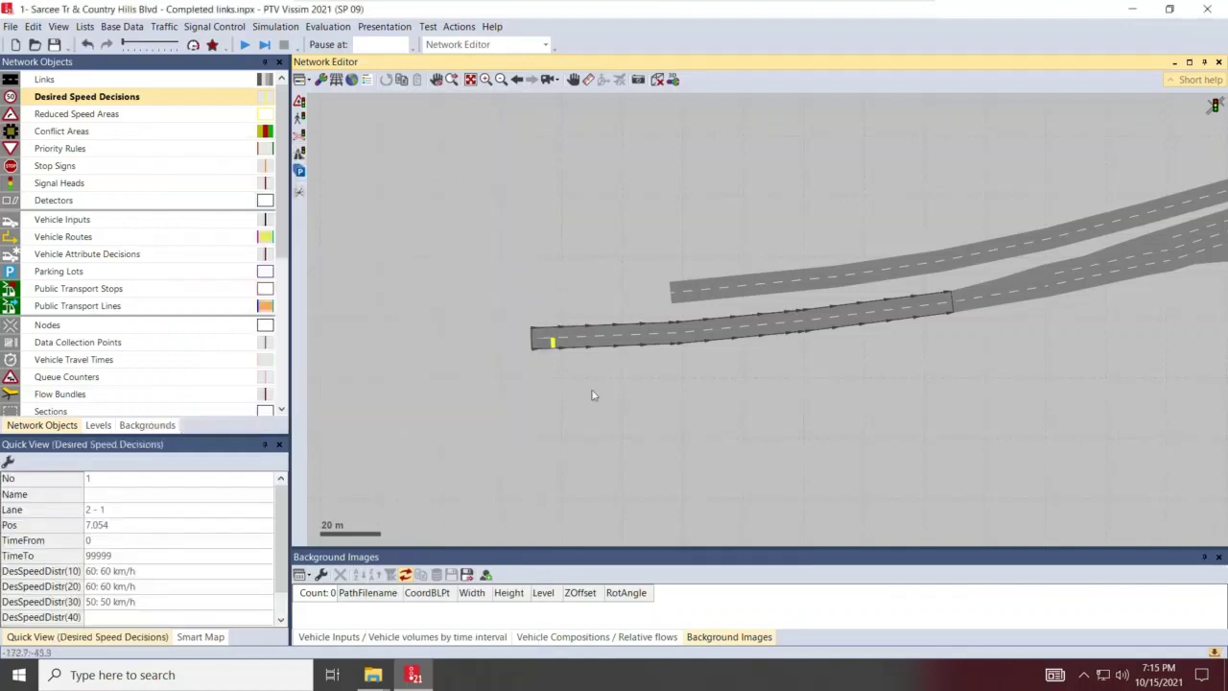
{"action": "scroll", "coordinate": [488, 268], "scroll_direction": "up", "scroll_amount": 3}
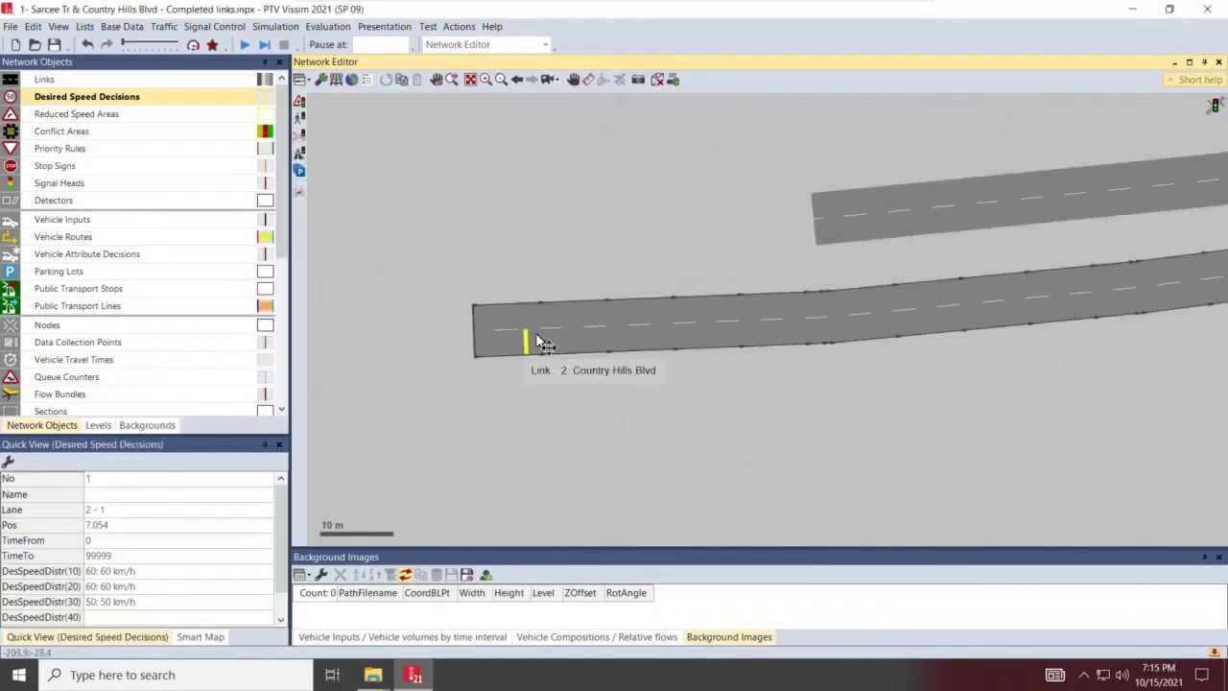
{"action": "left_click_drag", "start_coordinate": [526, 340], "coordinate": [489, 344]}
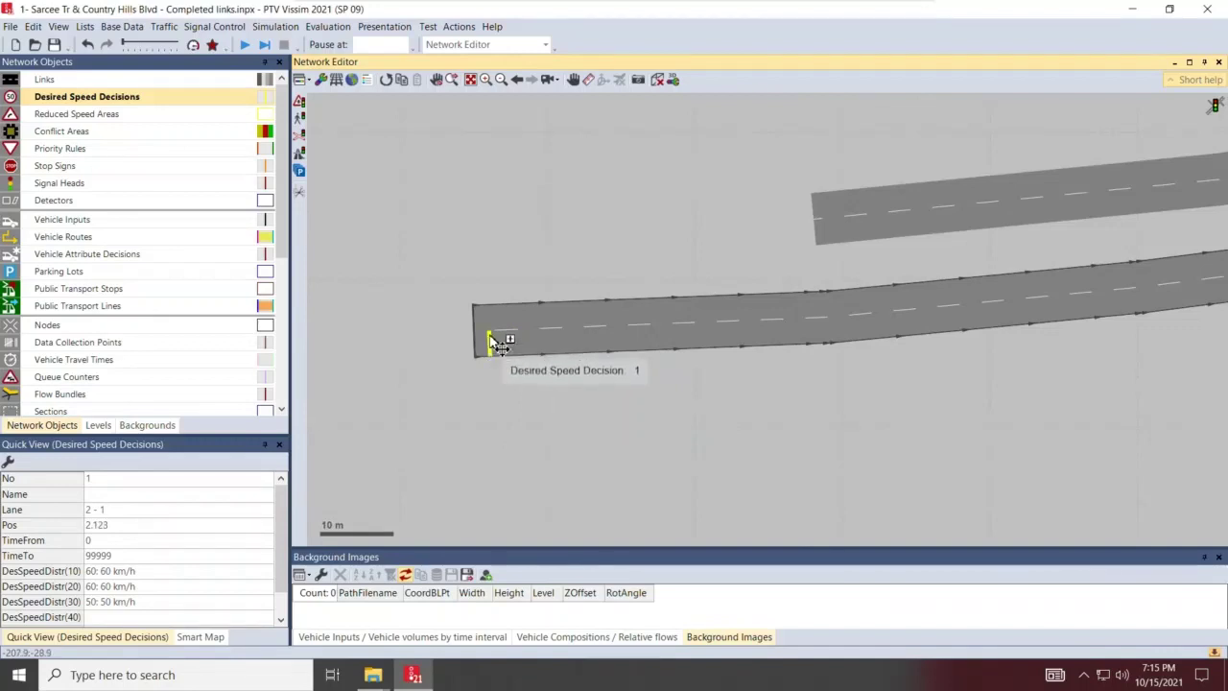
{"action": "left_click_drag", "start_coordinate": [491, 343], "coordinate": [492, 321]}
{"action": "left_click", "coordinate": [499, 434]}
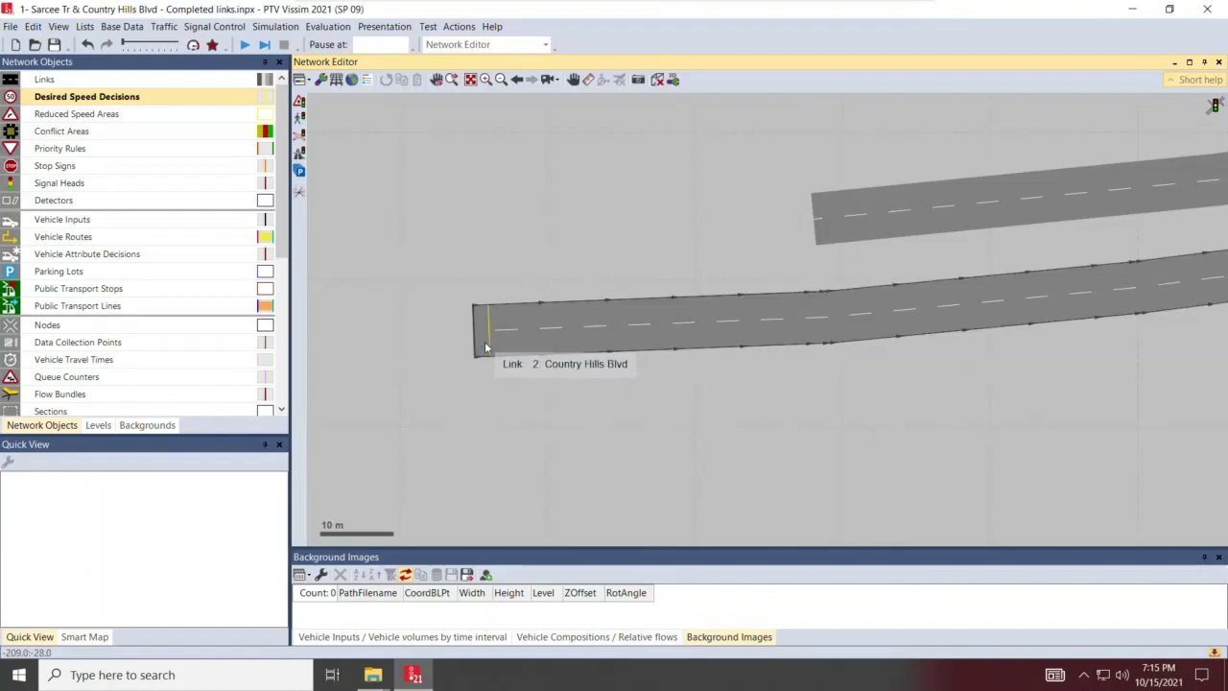
Step: Reopen the speed decision to verify its settings, then close it unchanged
{"action": "left_click", "coordinate": [489, 351]}
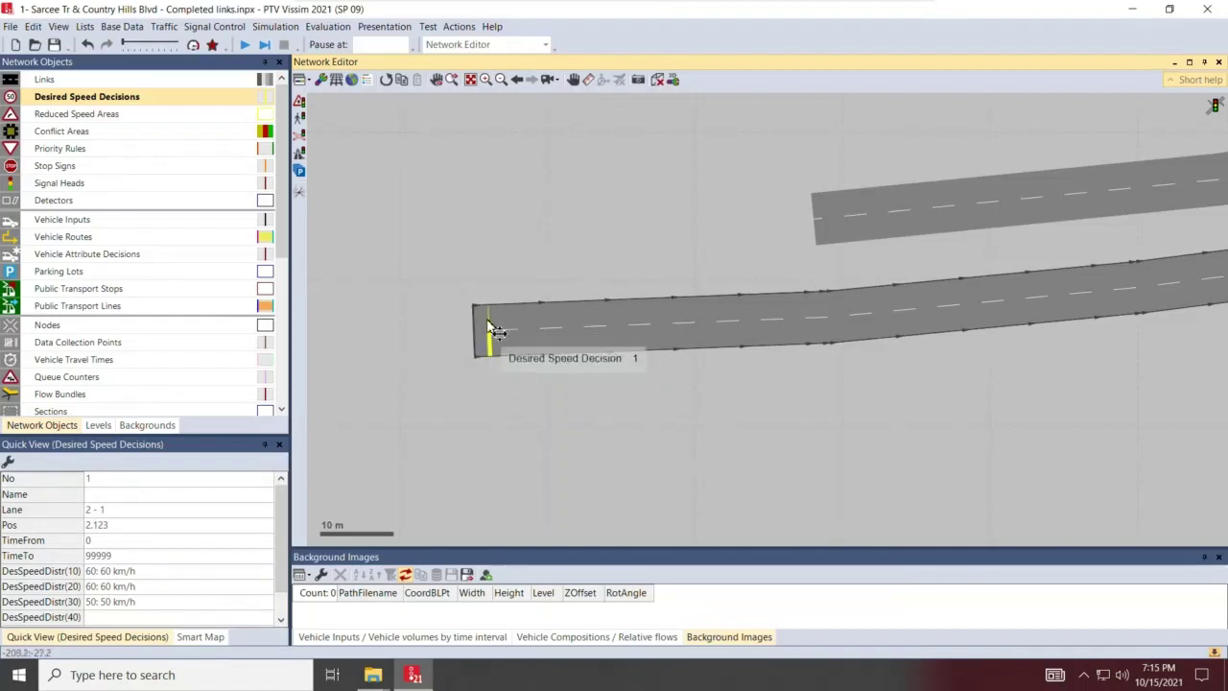
{"action": "left_click", "coordinate": [122, 29]}
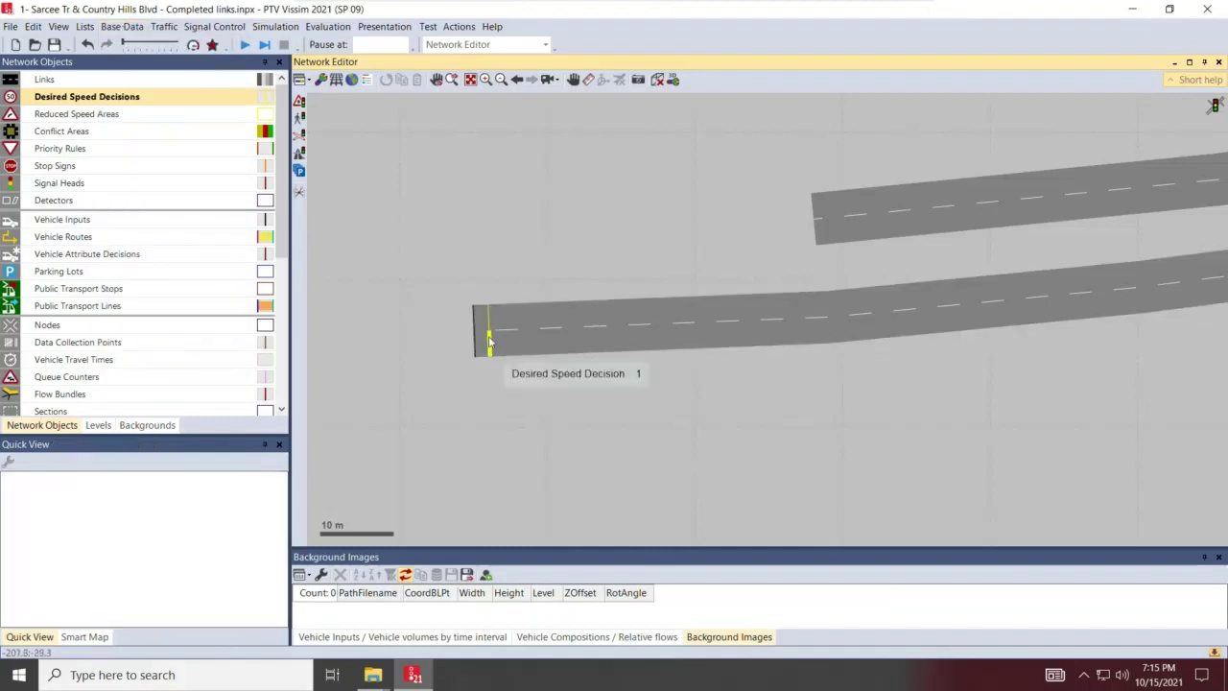
{"action": "left_click", "coordinate": [548, 363]}
{"action": "double_click", "coordinate": [490, 344]}
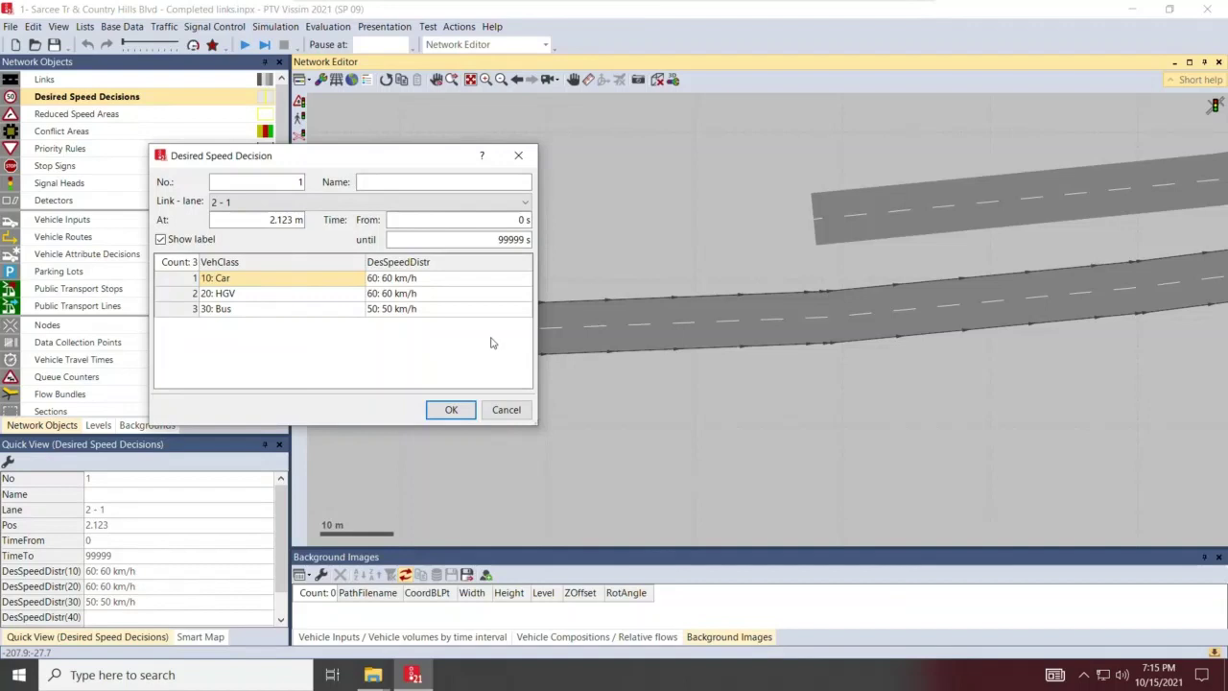
{"action": "left_click", "coordinate": [506, 409]}
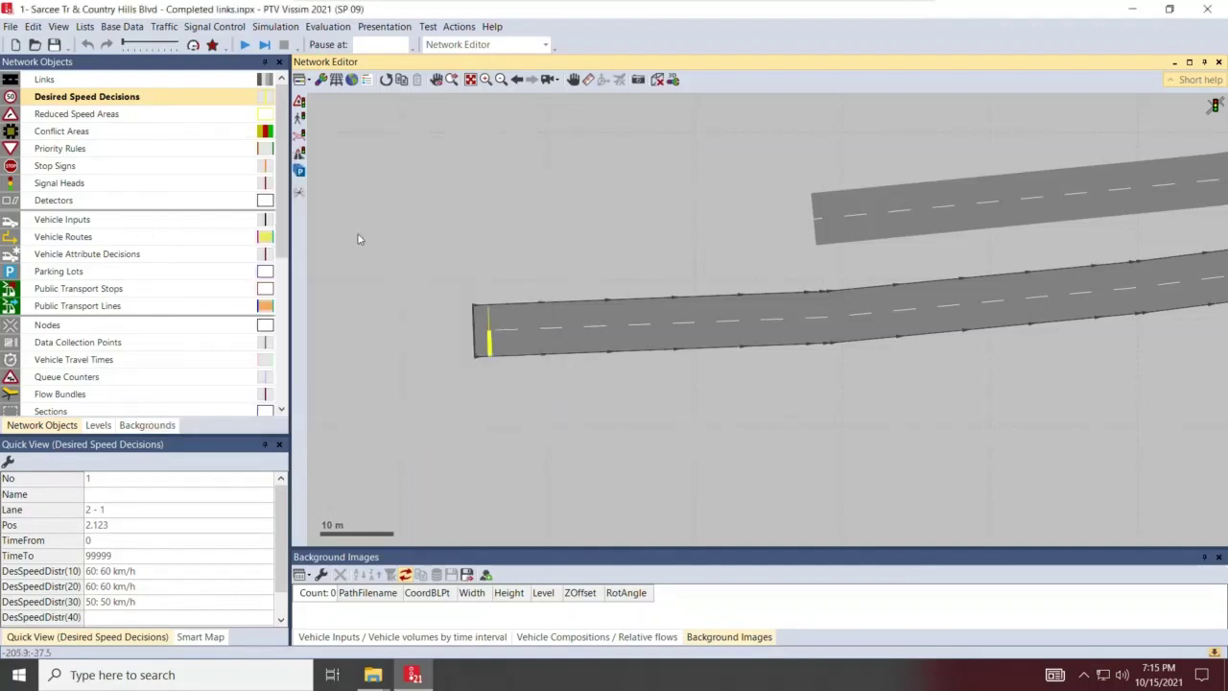
Step: Open the Desired Speed Distributions list, enlarge its pane, and select the 60 km/h (58–68 km/h) distribution
{"action": "left_click", "coordinate": [123, 26]}
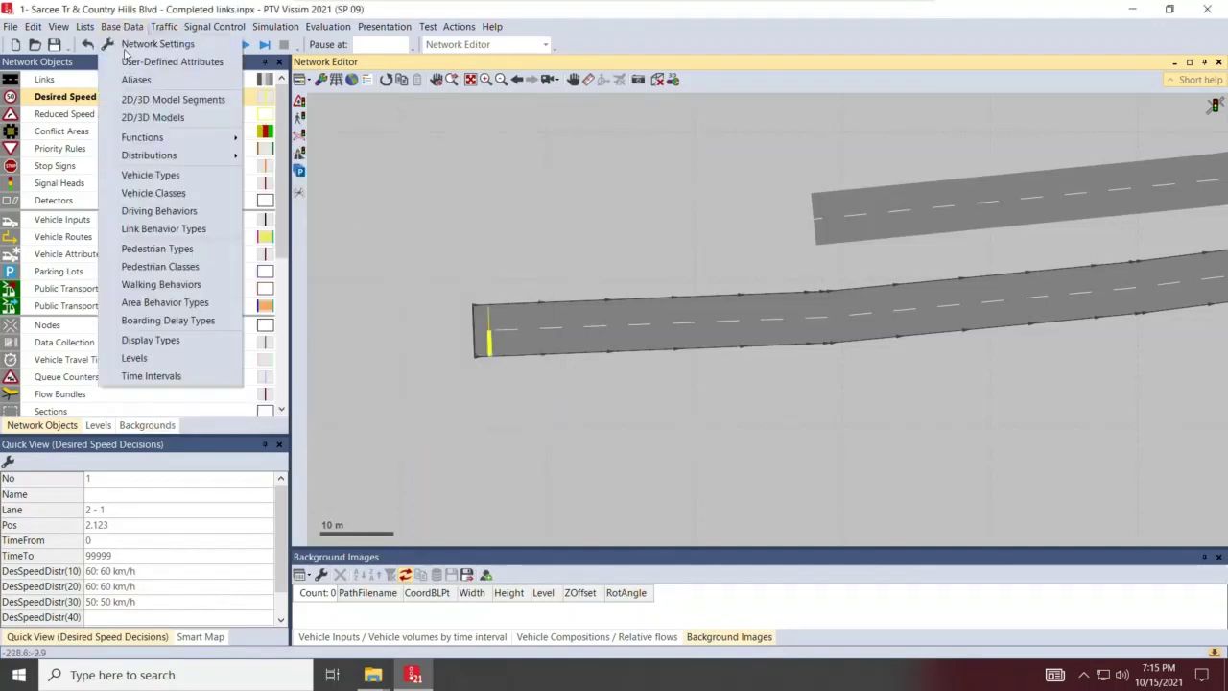
{"action": "mouse_move", "coordinate": [151, 160]}
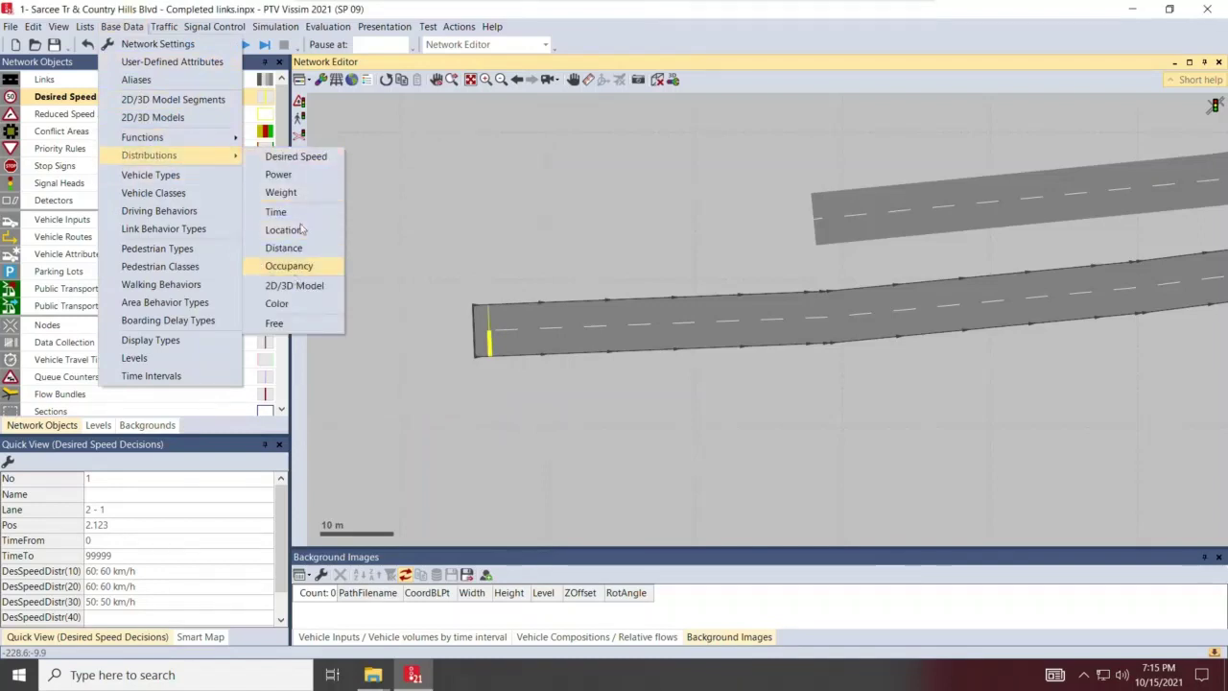
{"action": "left_click", "coordinate": [296, 156]}
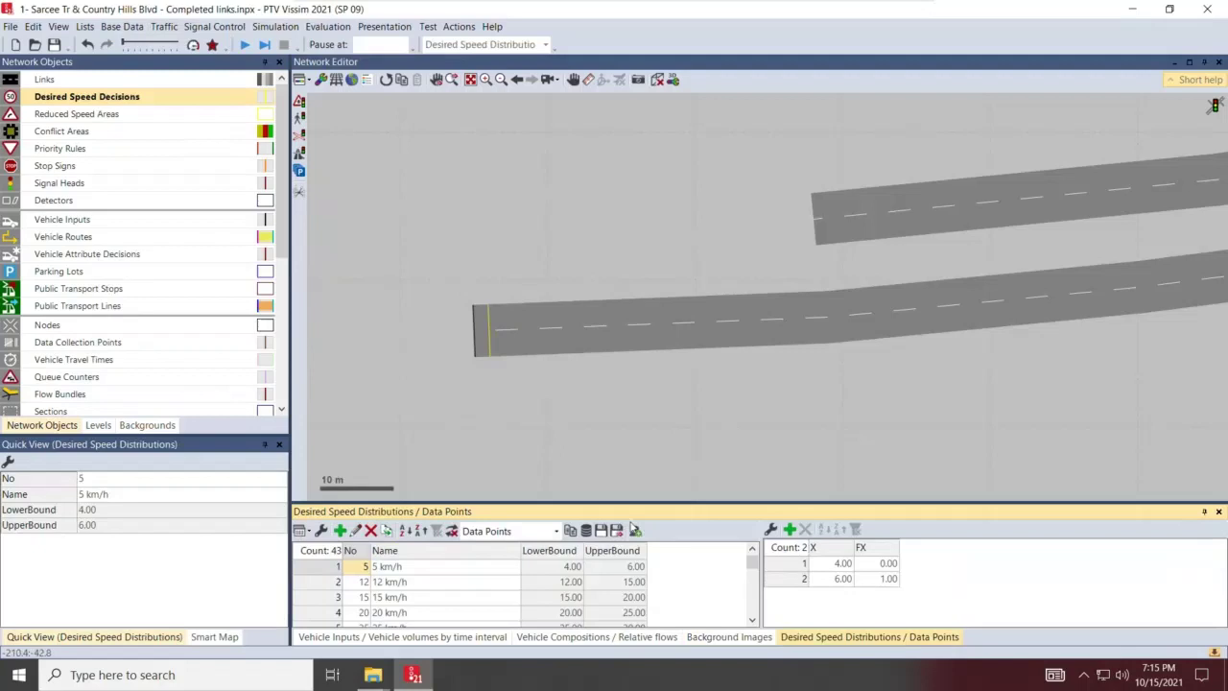
{"action": "left_click", "coordinate": [568, 480]}
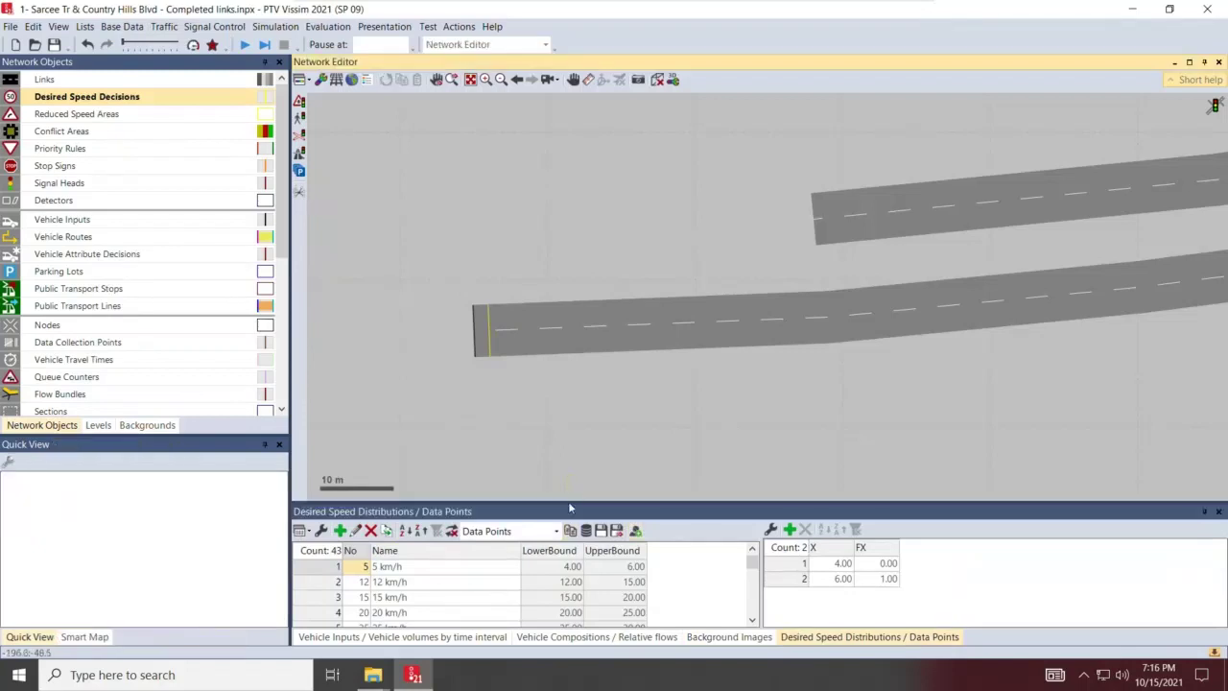
{"action": "left_click_drag", "start_coordinate": [569, 503], "coordinate": [563, 429]}
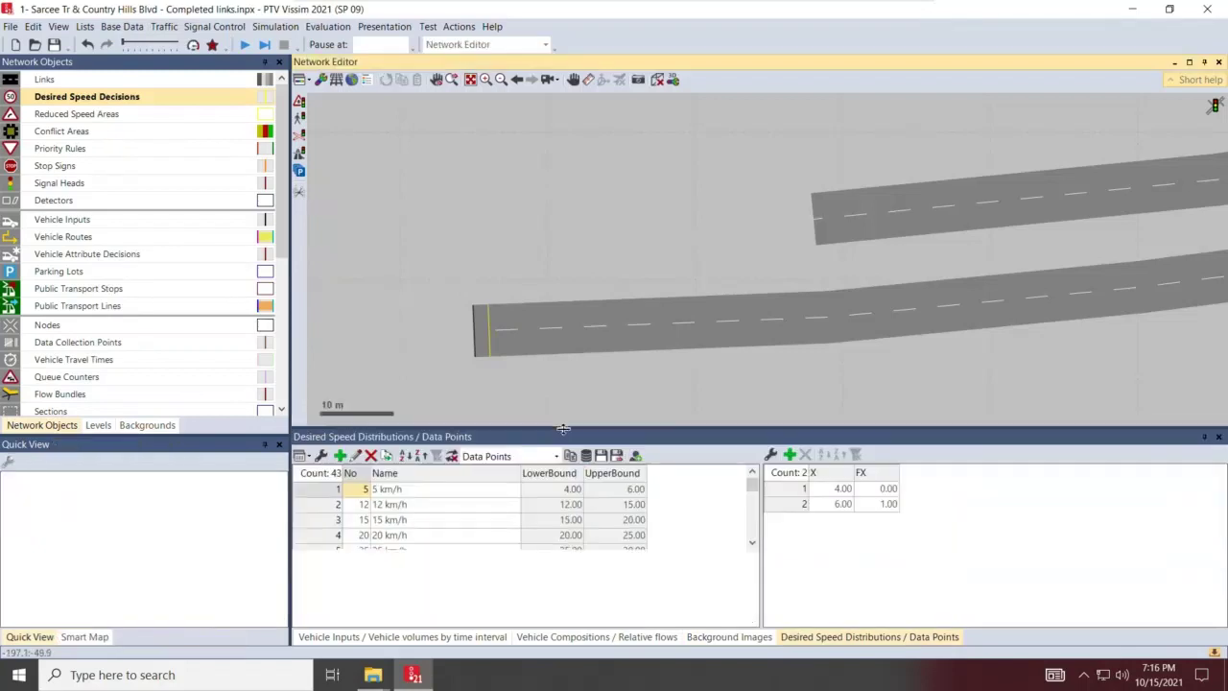
{"action": "right_click", "coordinate": [488, 338], "text": "ctrl"}
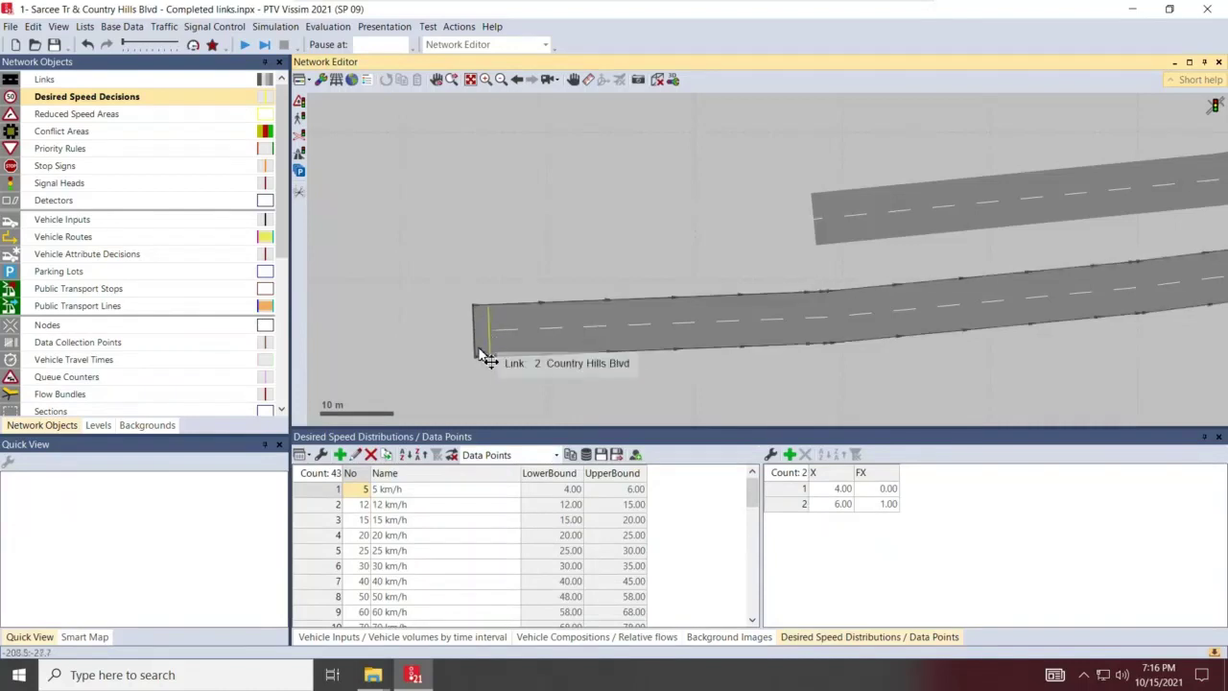
{"action": "right_click", "coordinate": [488, 355], "text": "ctrl"}
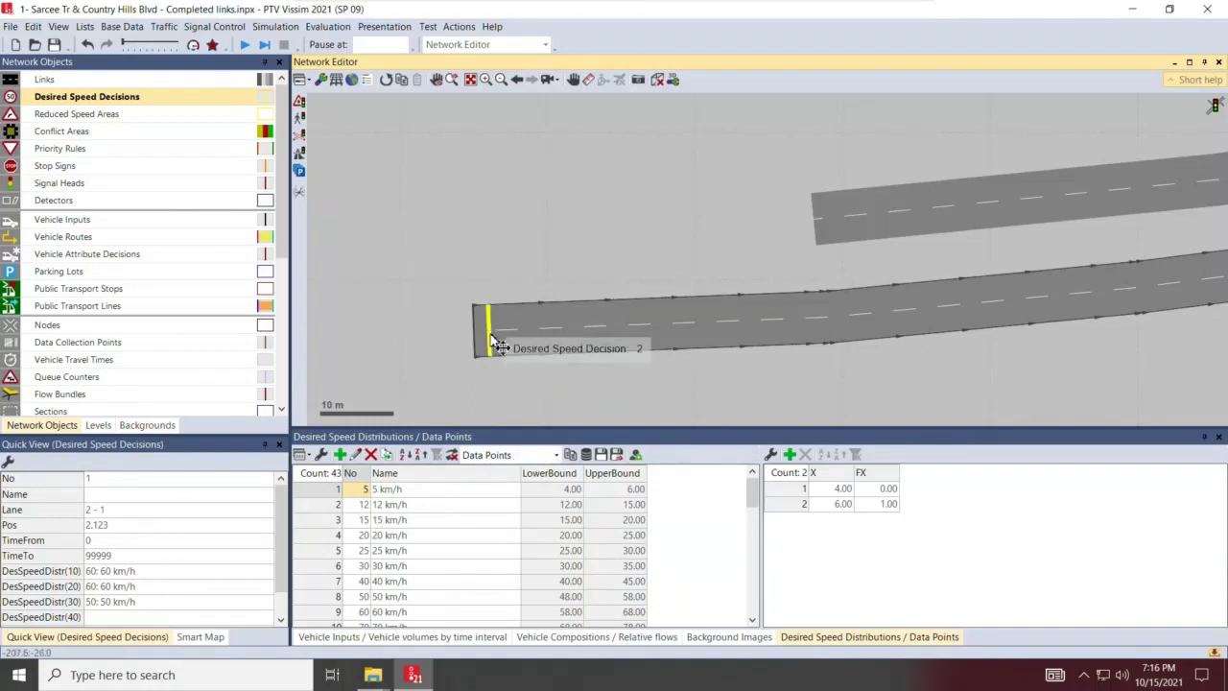
{"action": "left_click", "coordinate": [415, 487]}
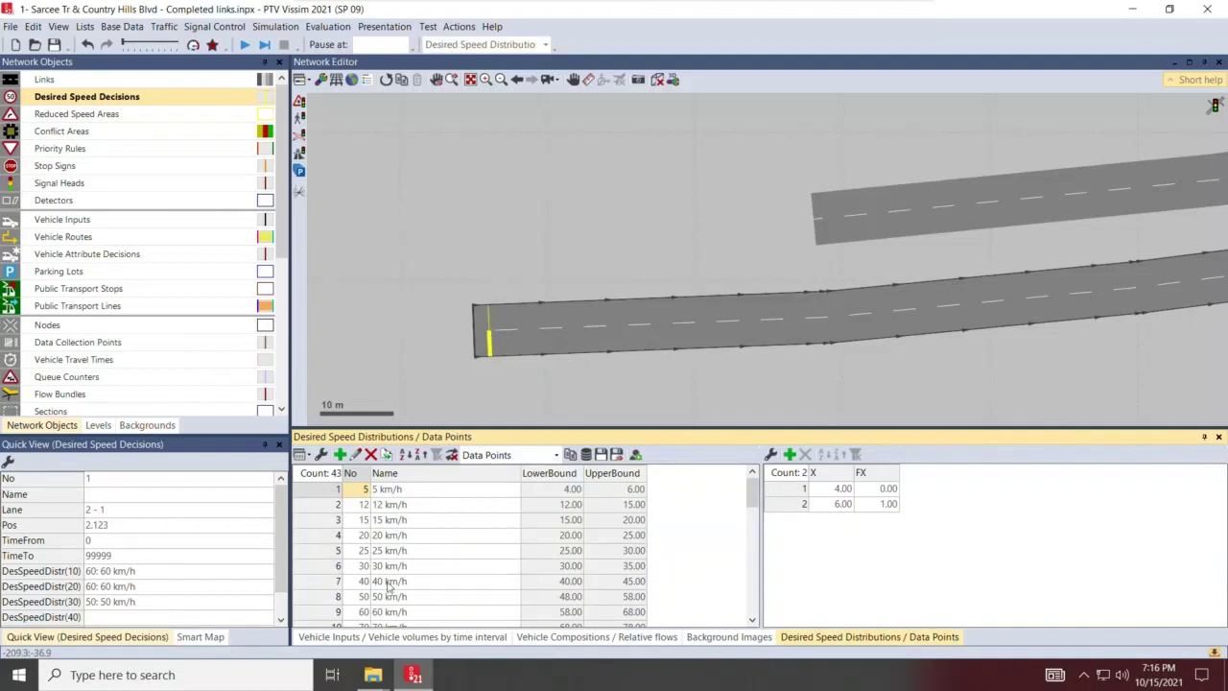
{"action": "left_click", "coordinate": [331, 612]}
{"action": "scroll", "coordinate": [349, 581], "scroll_direction": "down", "scroll_amount": 2}
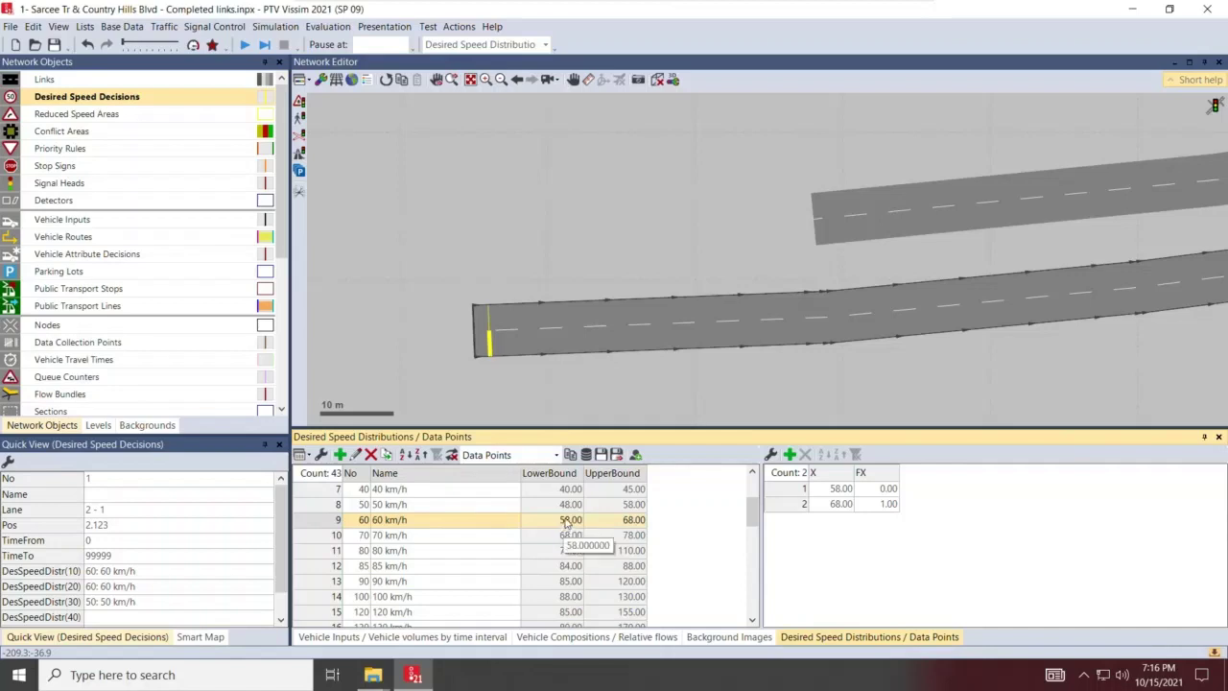
{"action": "double_click", "coordinate": [318, 523]}
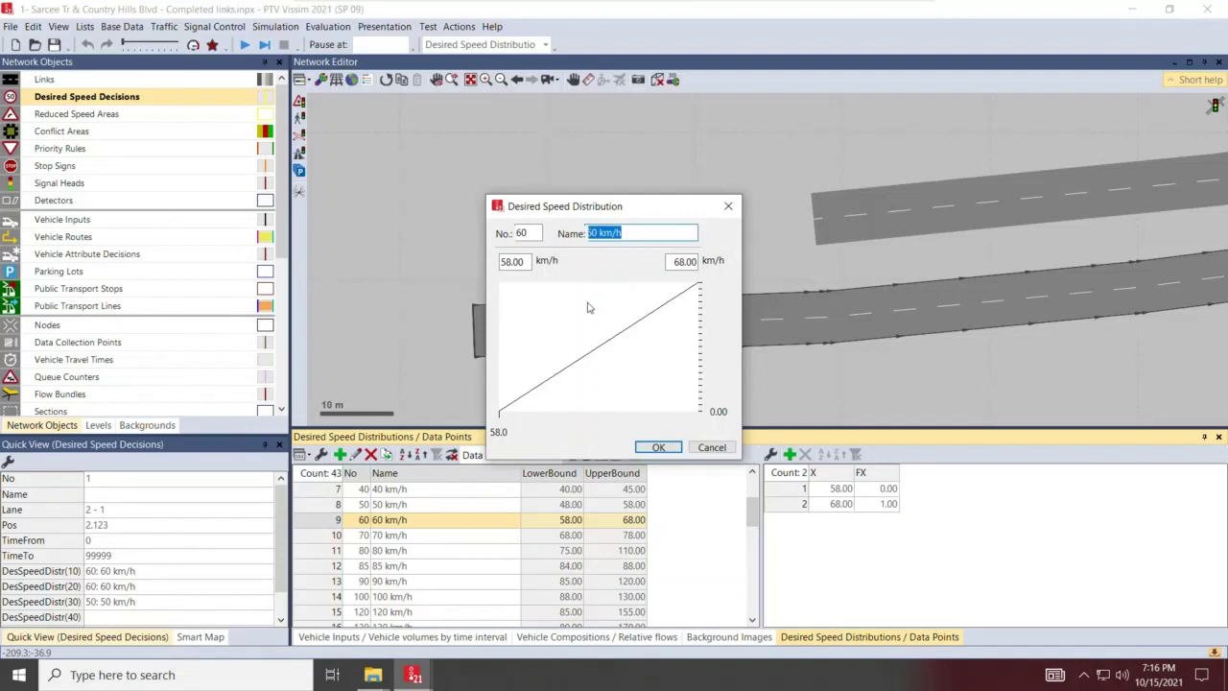
{"action": "left_click", "coordinate": [710, 448]}
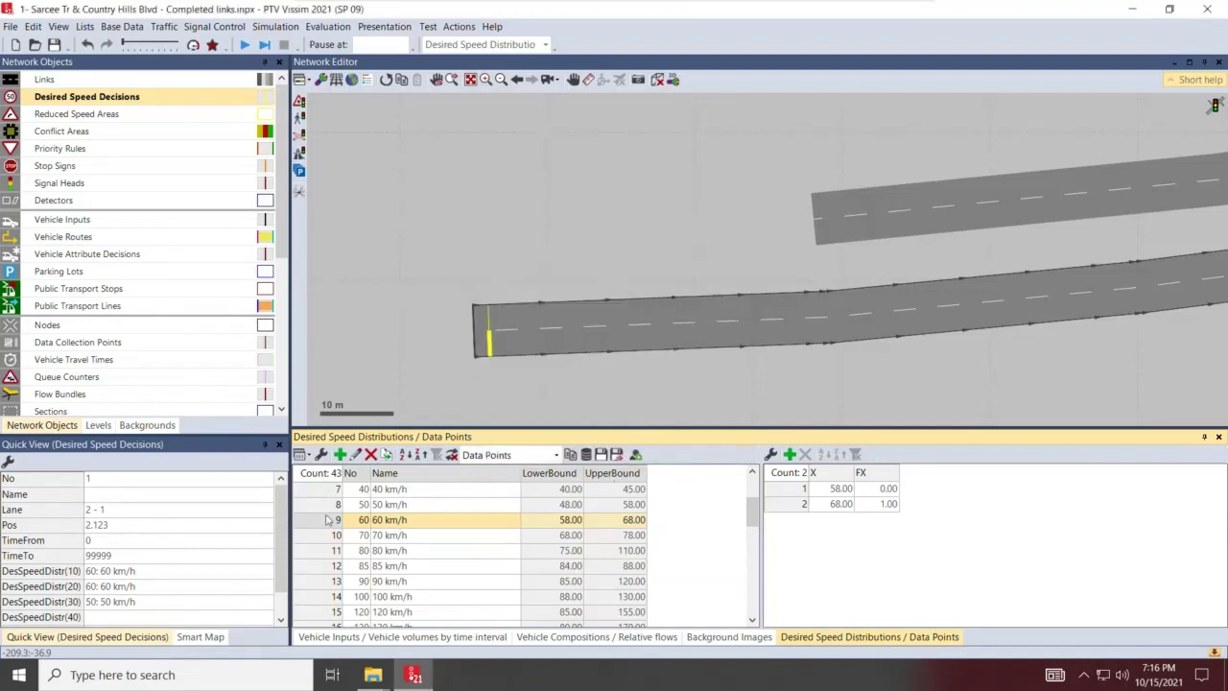
{"action": "double_click", "coordinate": [331, 504]}
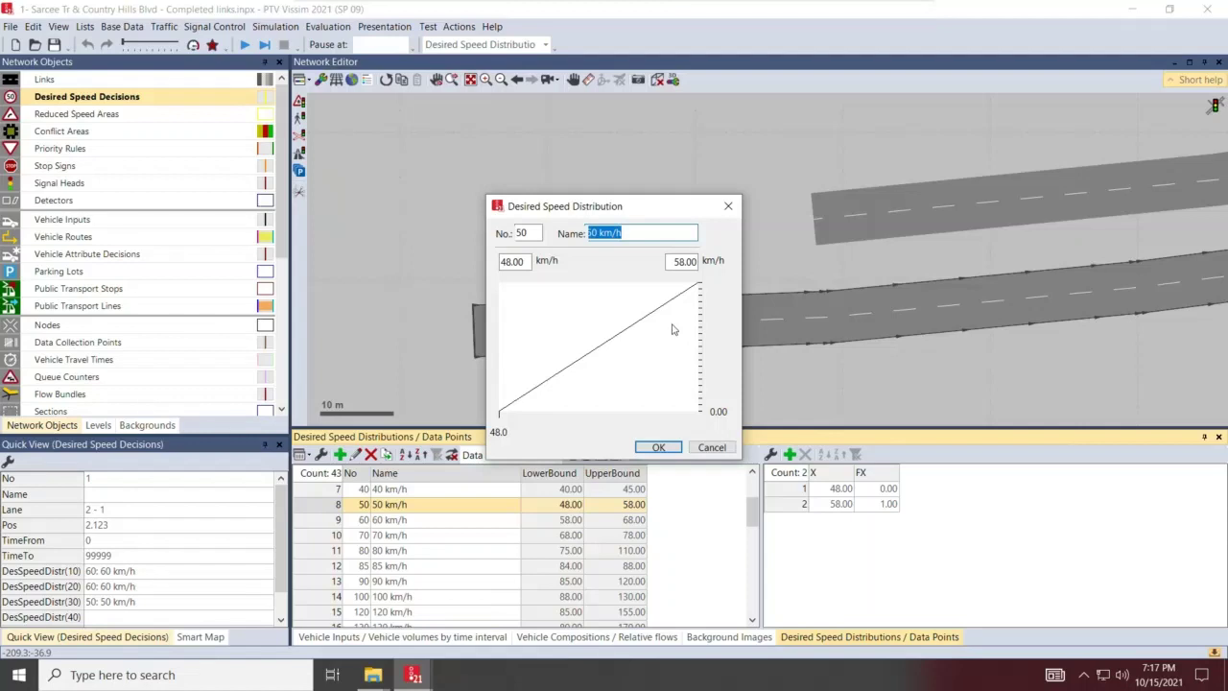
{"action": "left_click", "coordinate": [660, 448]}
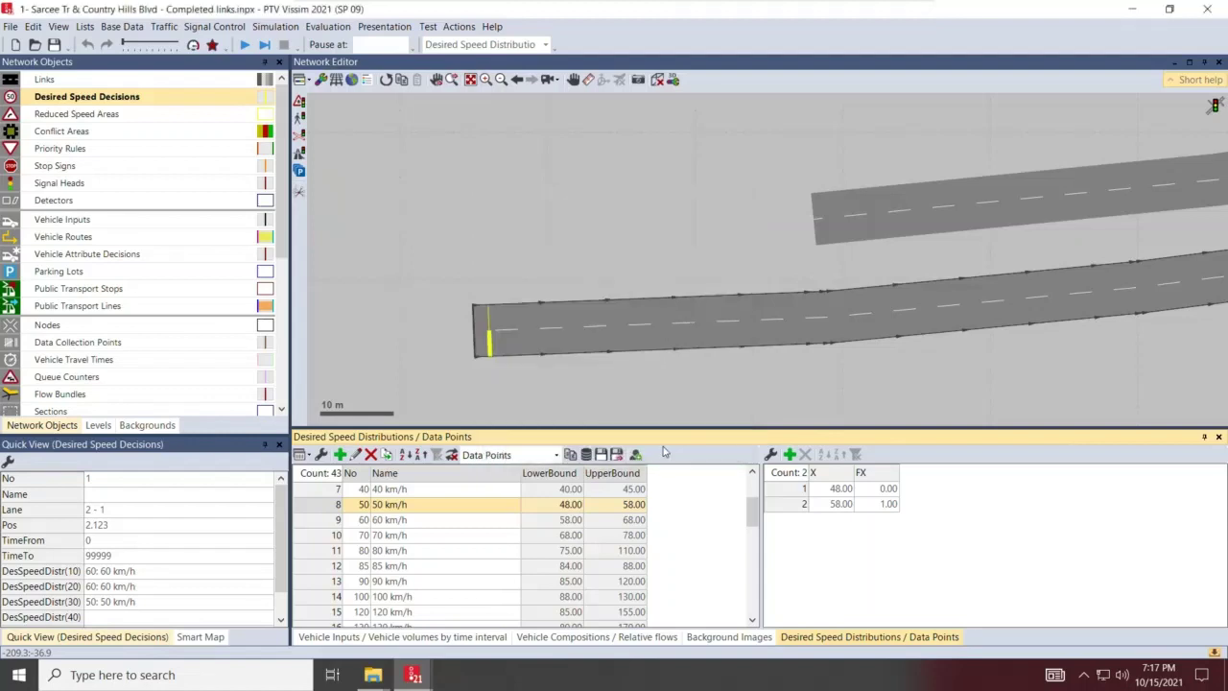
{"action": "left_click", "coordinate": [584, 414]}
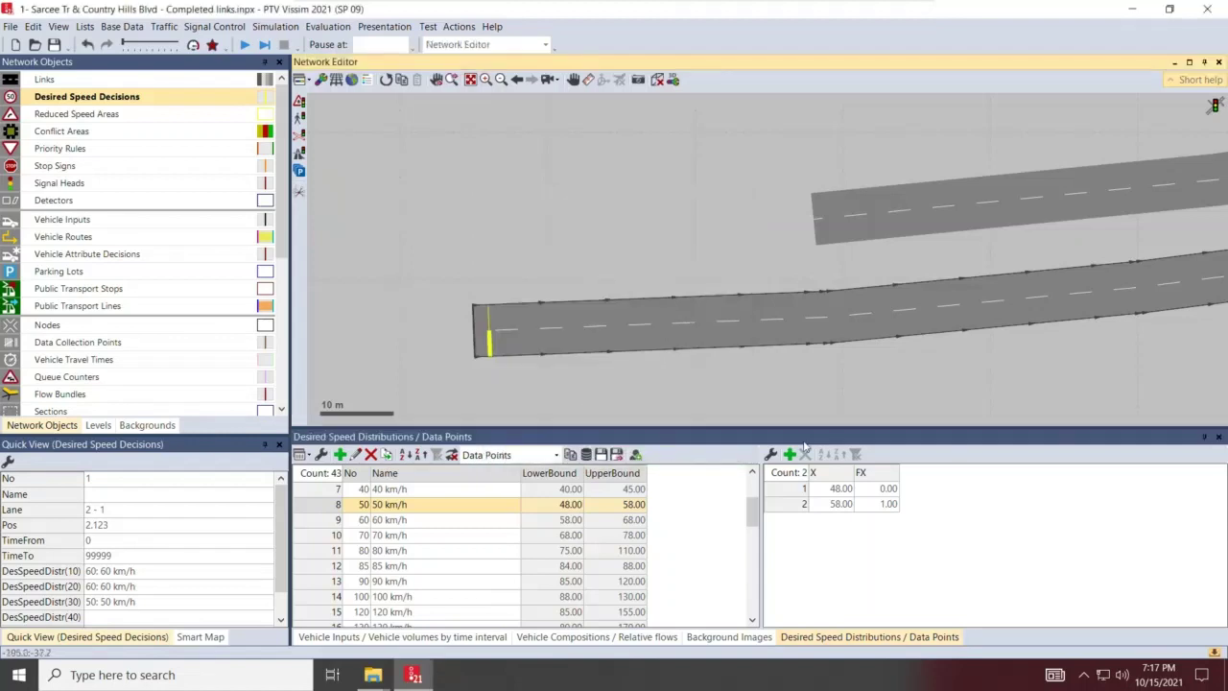
{"action": "left_click", "coordinate": [326, 505]}
{"action": "scroll", "coordinate": [448, 566], "scroll_direction": "down", "scroll_amount": 2}
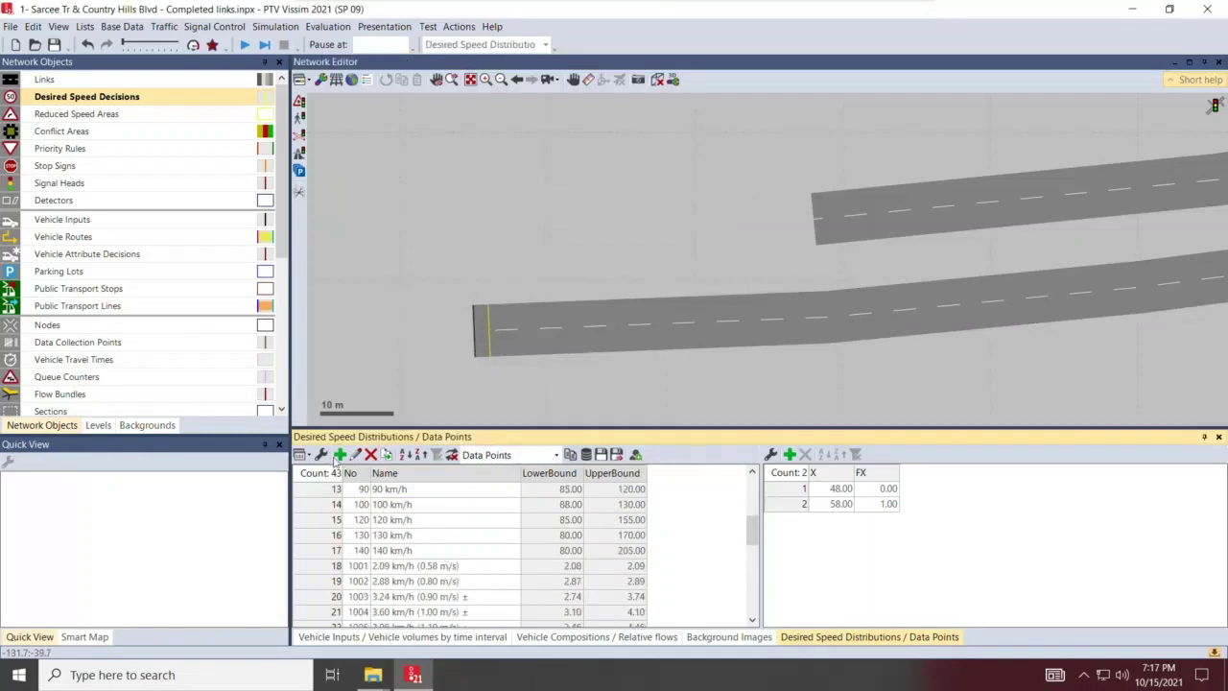
{"action": "scroll", "coordinate": [408, 568], "scroll_direction": "down", "scroll_amount": 3}
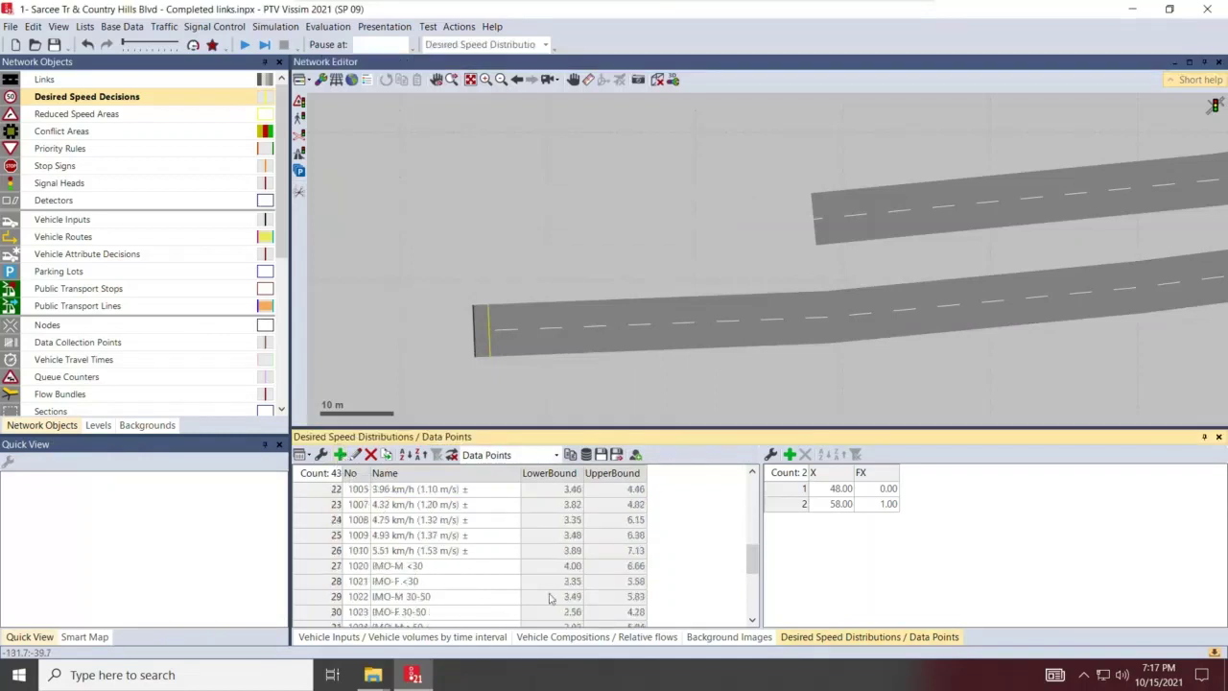
{"action": "right_click", "coordinate": [822, 555]}
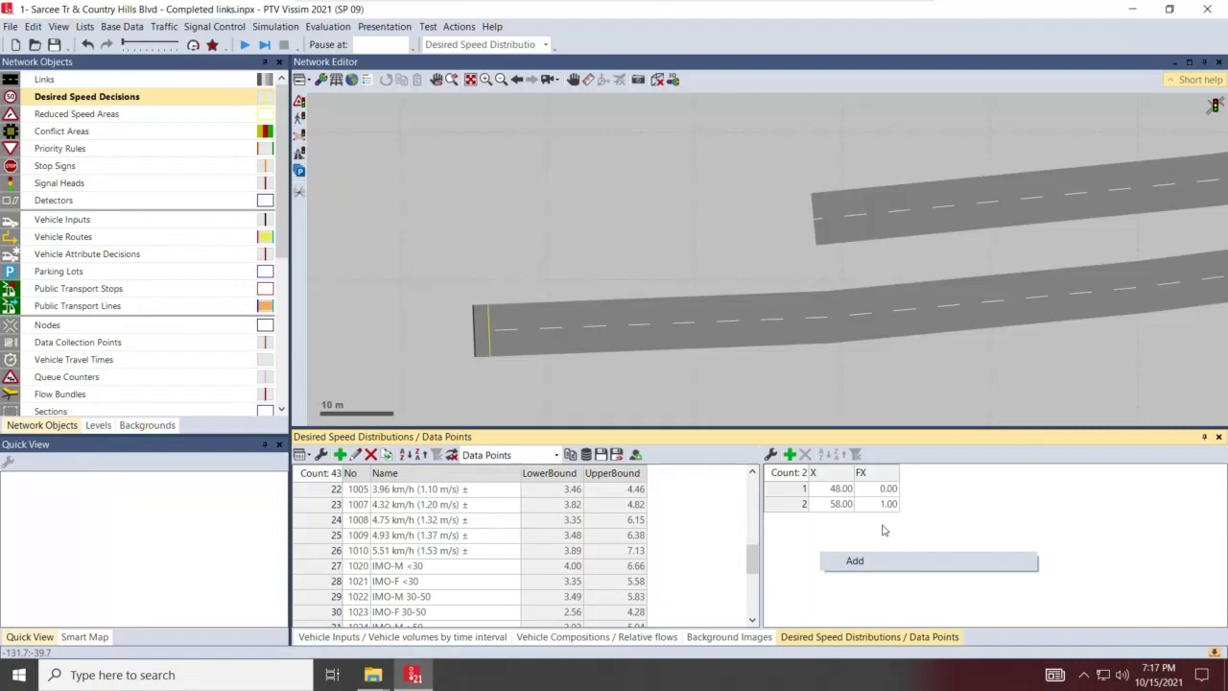
{"action": "left_click", "coordinate": [740, 395]}
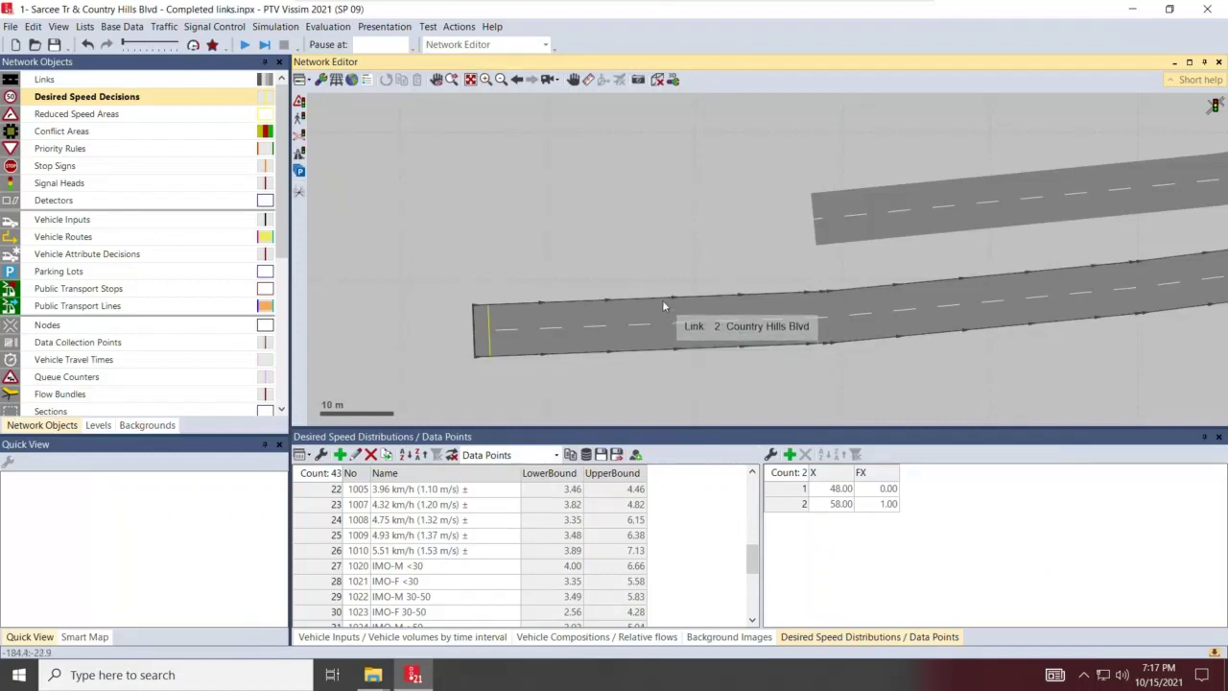
{"action": "scroll", "coordinate": [662, 278], "scroll_direction": "down", "scroll_amount": 2}
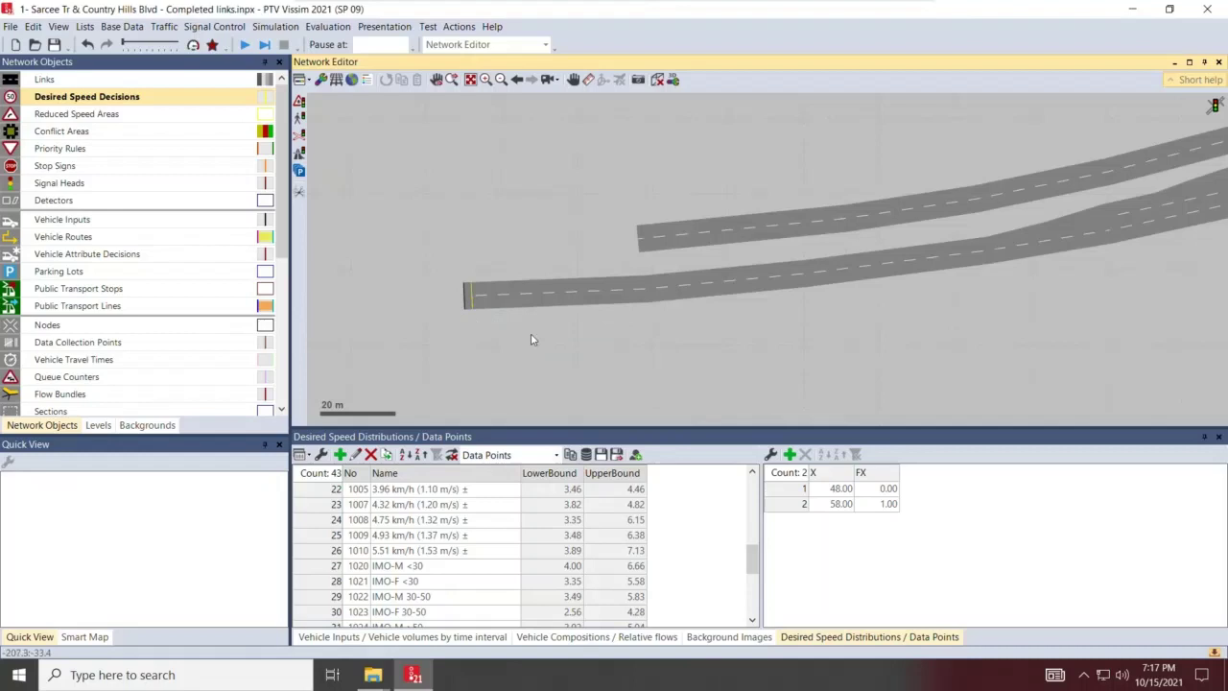
{"action": "scroll", "coordinate": [469, 375], "scroll_direction": "down", "scroll_amount": 1}
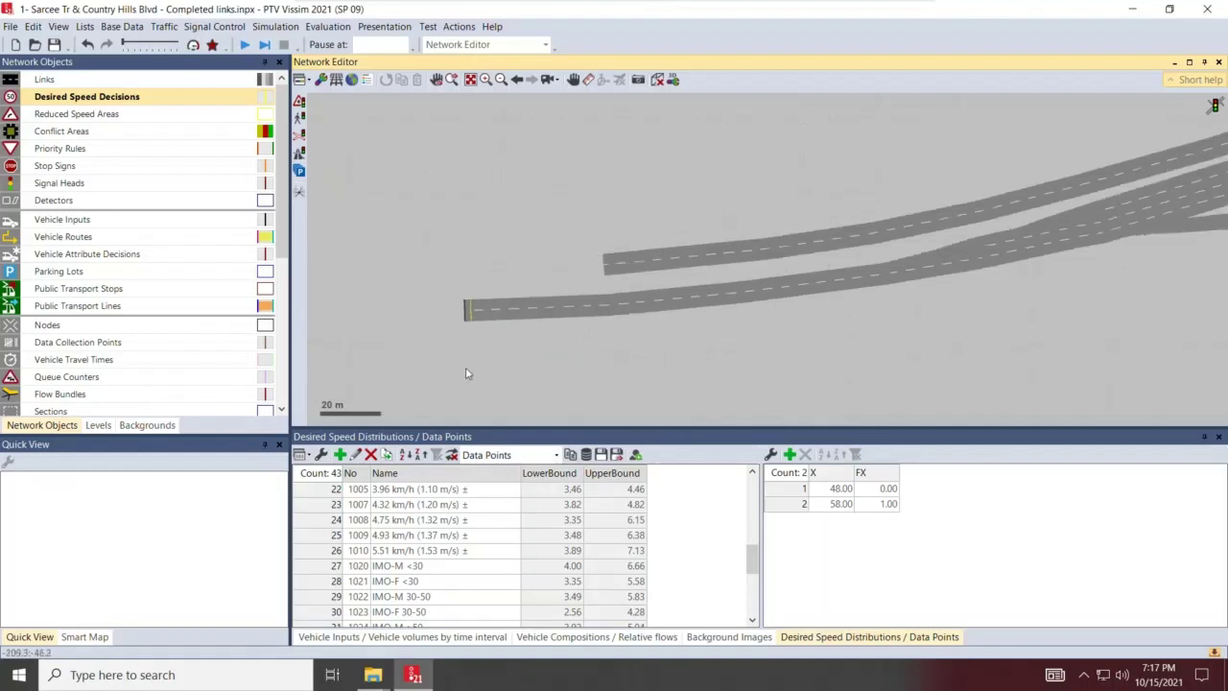
{"action": "left_click", "coordinate": [476, 318]}
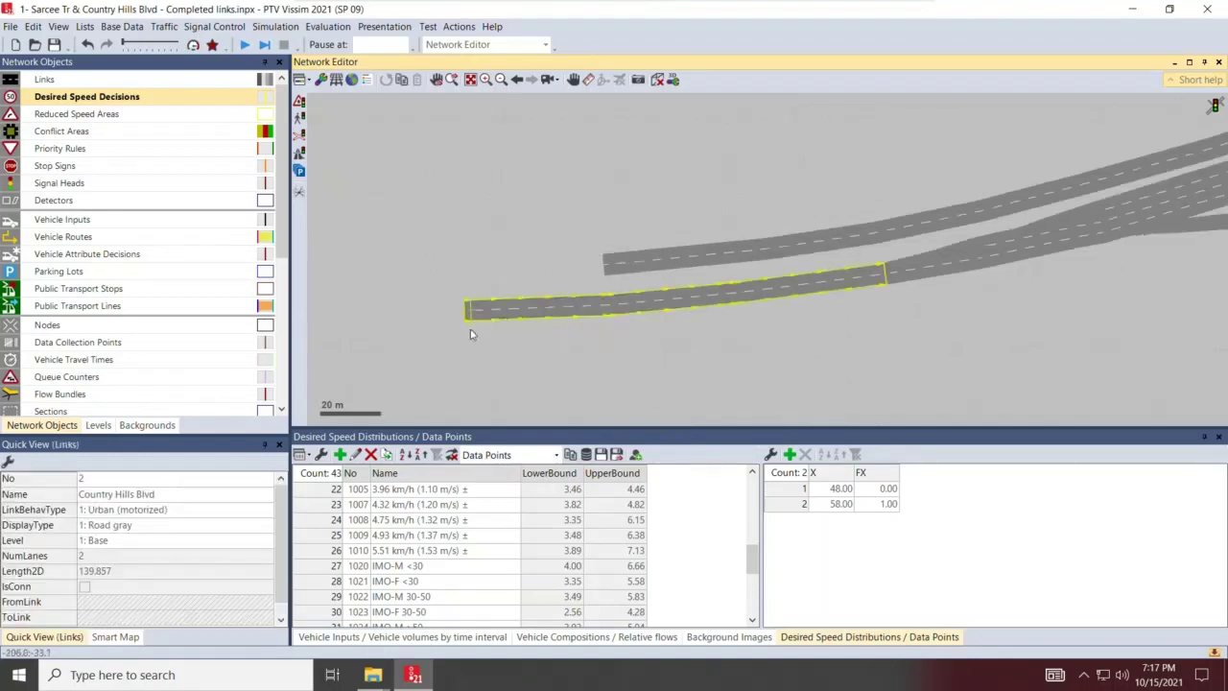
{"action": "scroll", "coordinate": [470, 334], "scroll_direction": "up", "scroll_amount": 1}
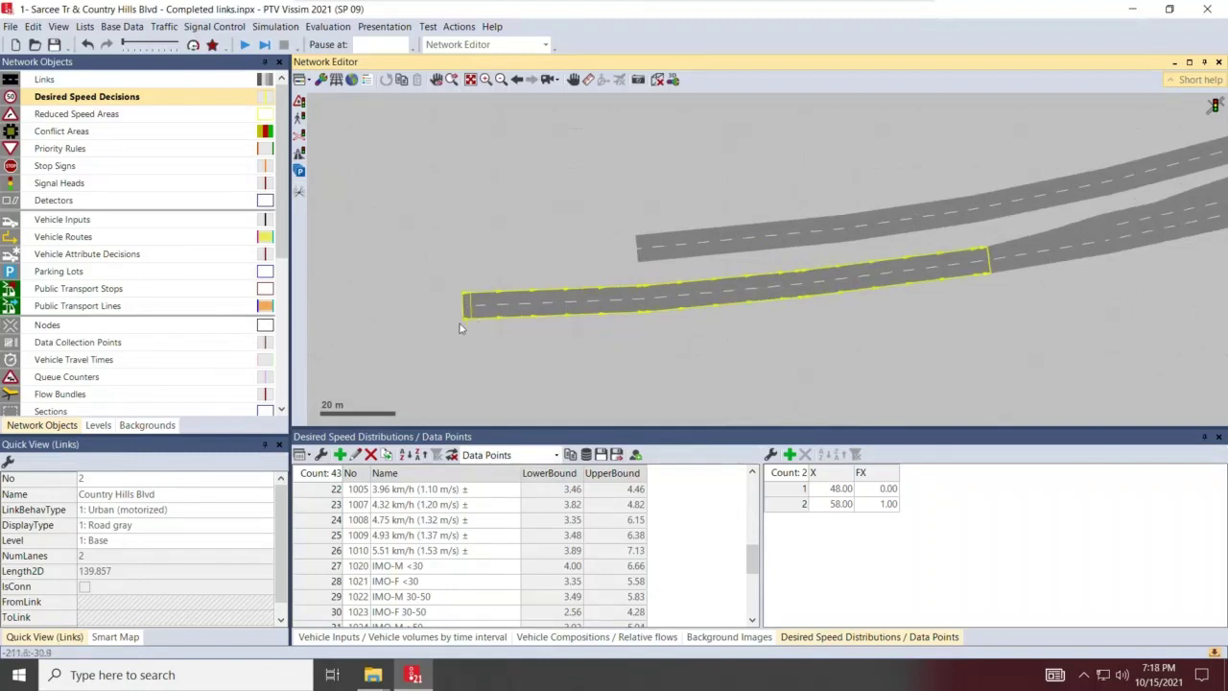
{"action": "left_click_drag", "start_coordinate": [787, 326], "coordinate": [674, 348]}
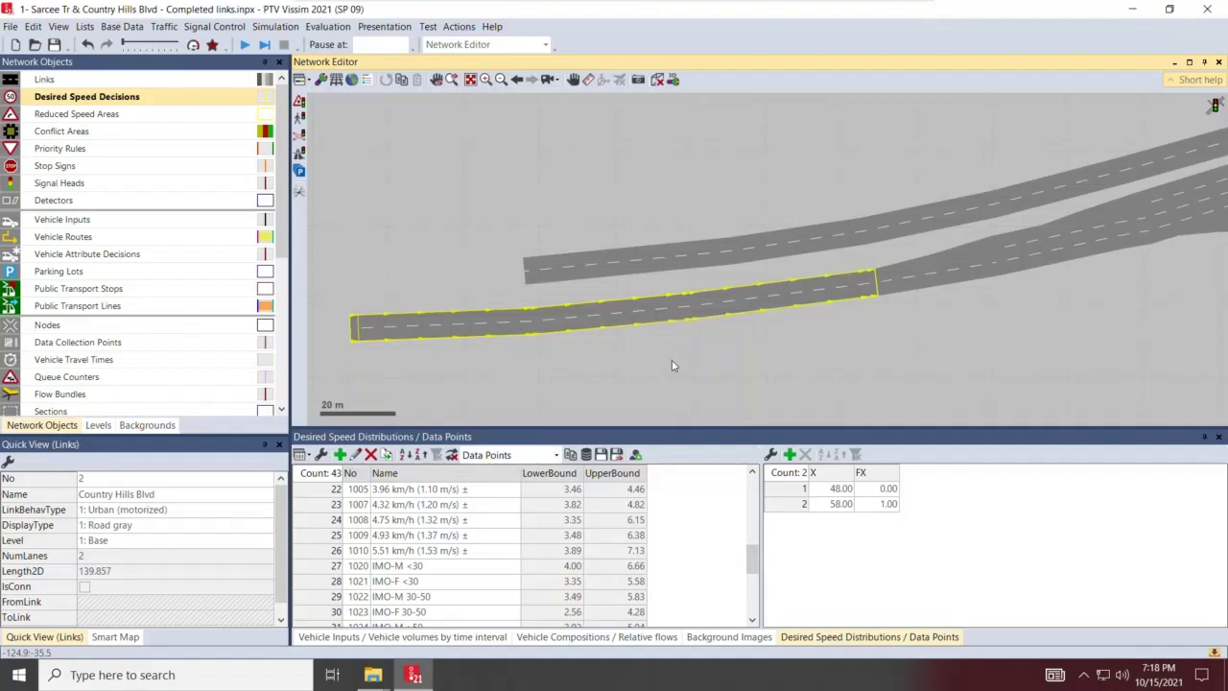
{"action": "left_click_drag", "start_coordinate": [1048, 319], "coordinate": [598, 351]}
{"action": "scroll", "coordinate": [977, 288], "scroll_direction": "down", "scroll_amount": 2}
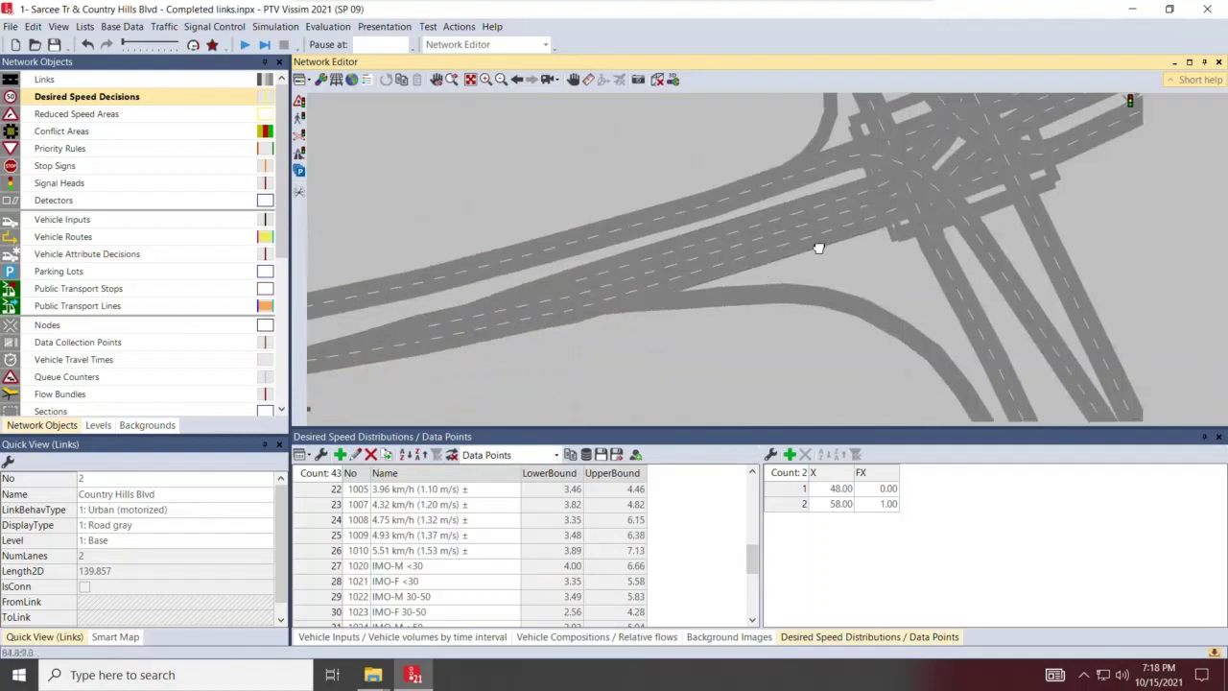
{"action": "scroll", "coordinate": [726, 268], "scroll_direction": "up", "scroll_amount": 2}
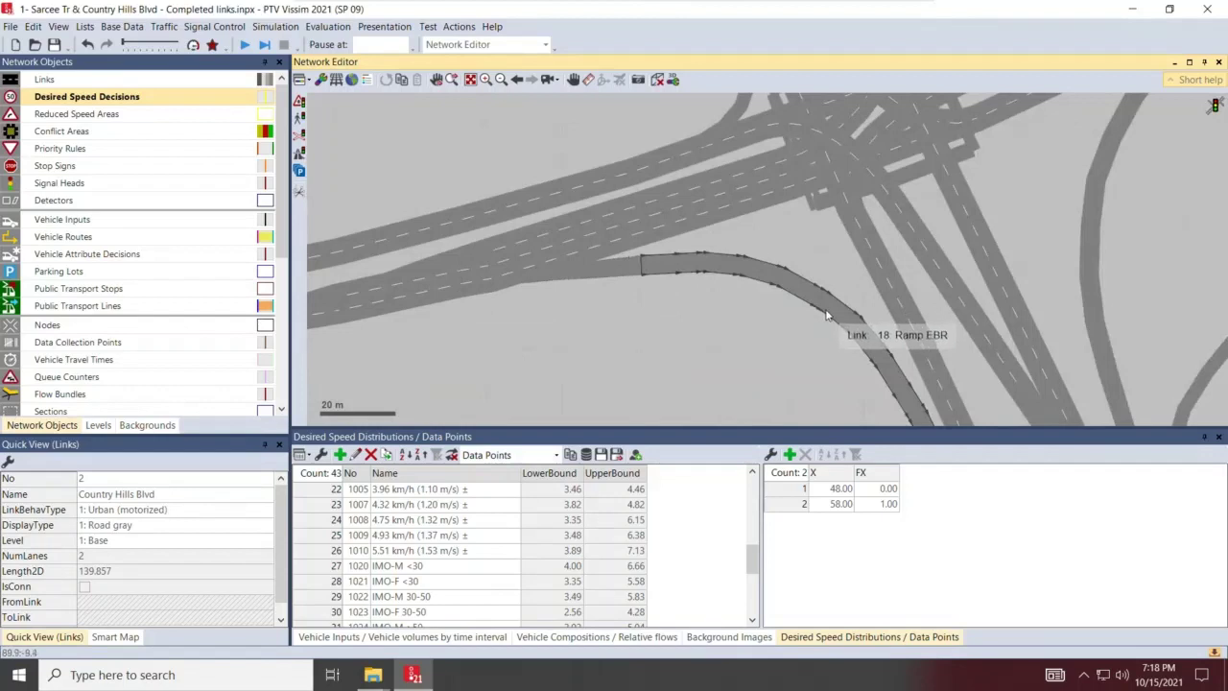
{"action": "left_click_drag", "start_coordinate": [827, 314], "coordinate": [754, 312]}
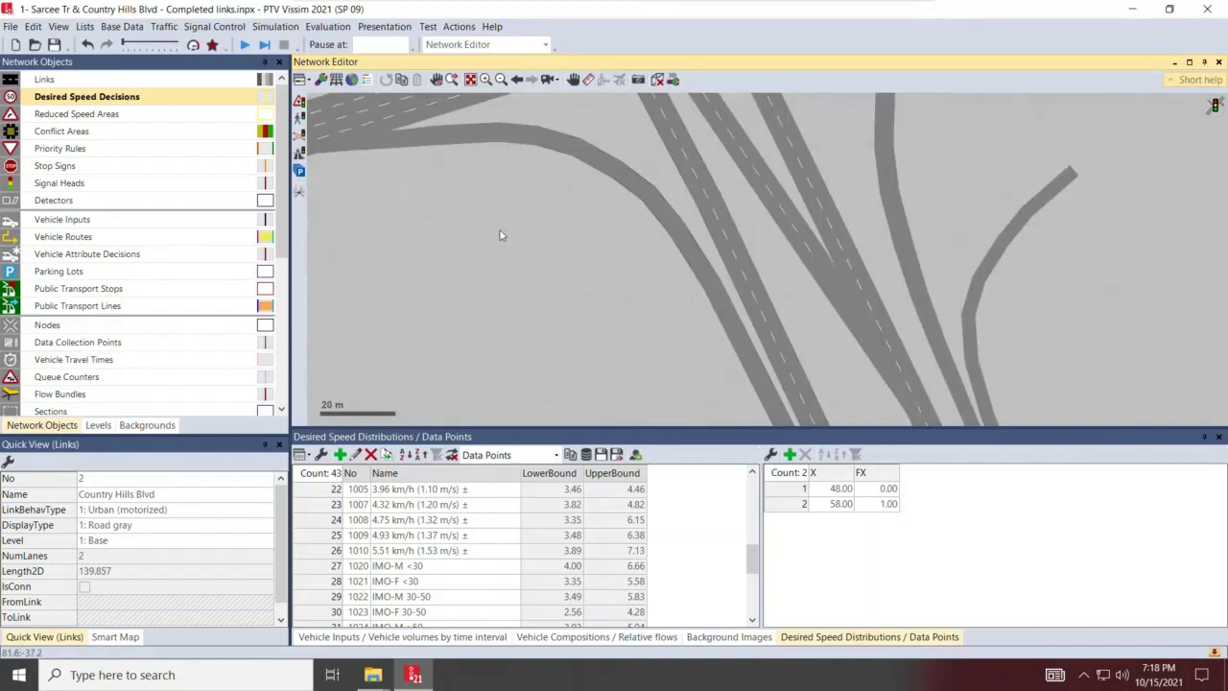
{"action": "left_click_drag", "start_coordinate": [489, 203], "coordinate": [779, 313]}
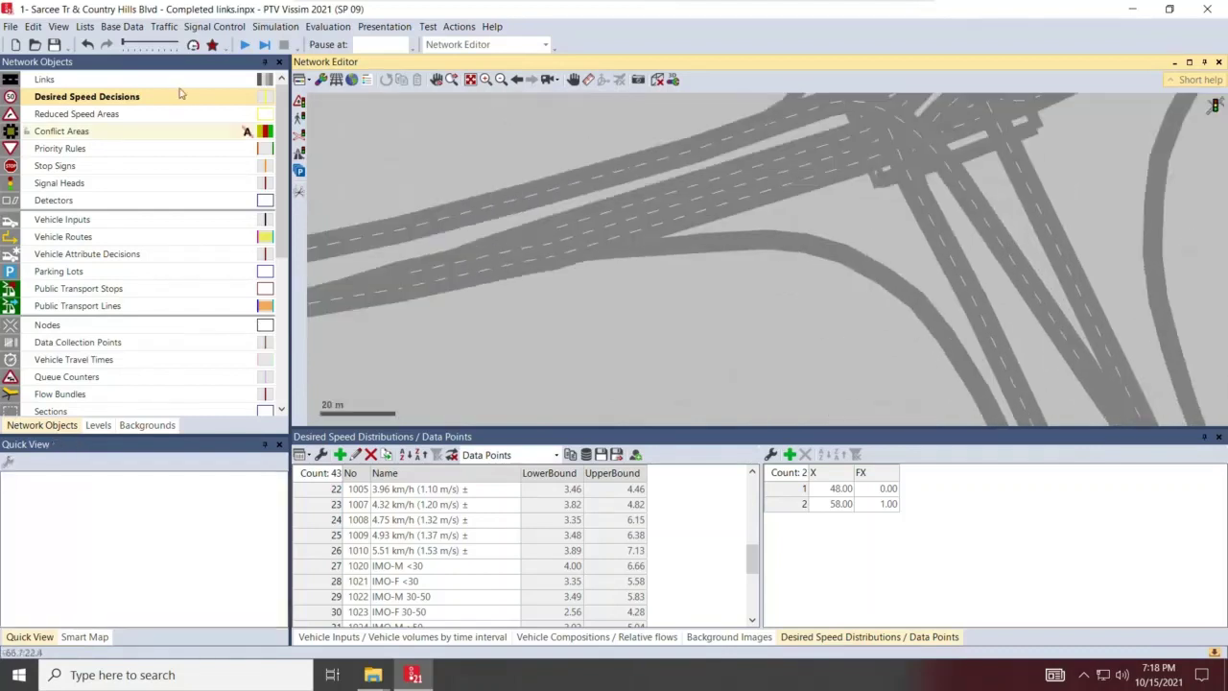
Step: Make Reduced Speed Areas the active object type and select left-turn connector 10029
{"action": "left_click", "coordinate": [108, 116]}
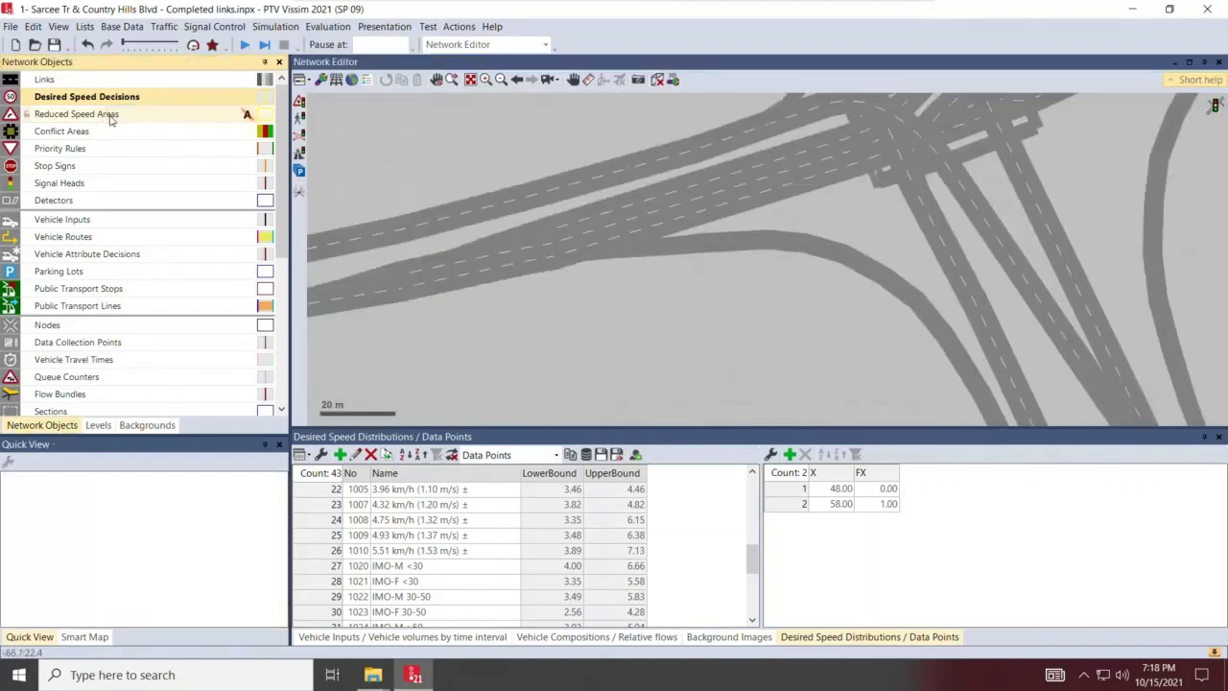
{"action": "left_click", "coordinate": [103, 119]}
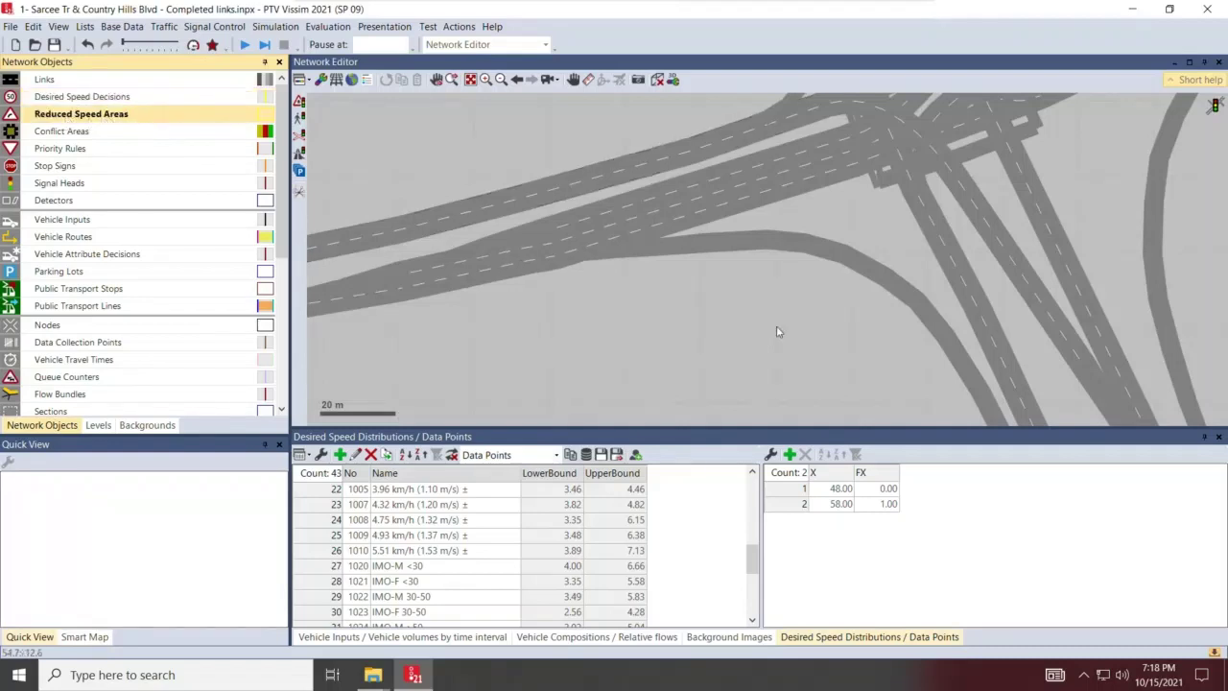
{"action": "left_click_drag", "start_coordinate": [839, 295], "coordinate": [590, 371]}
{"action": "scroll", "coordinate": [590, 372], "scroll_direction": "up", "scroll_amount": 3}
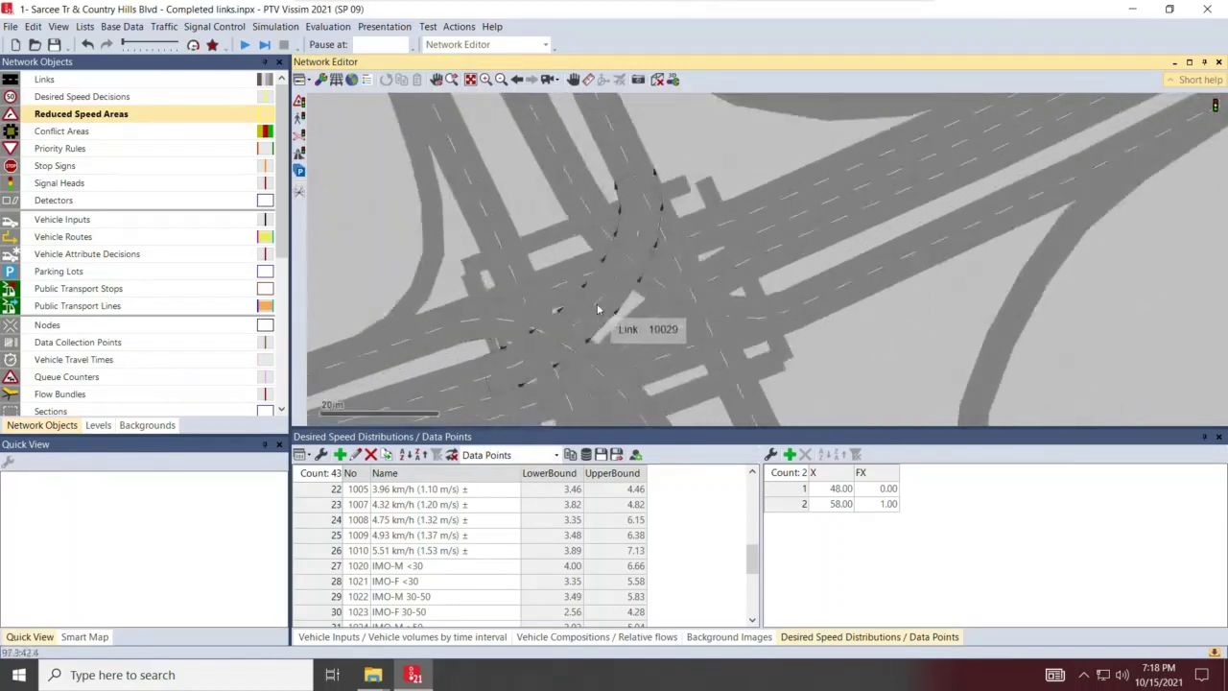
{"action": "left_click", "coordinate": [596, 309]}
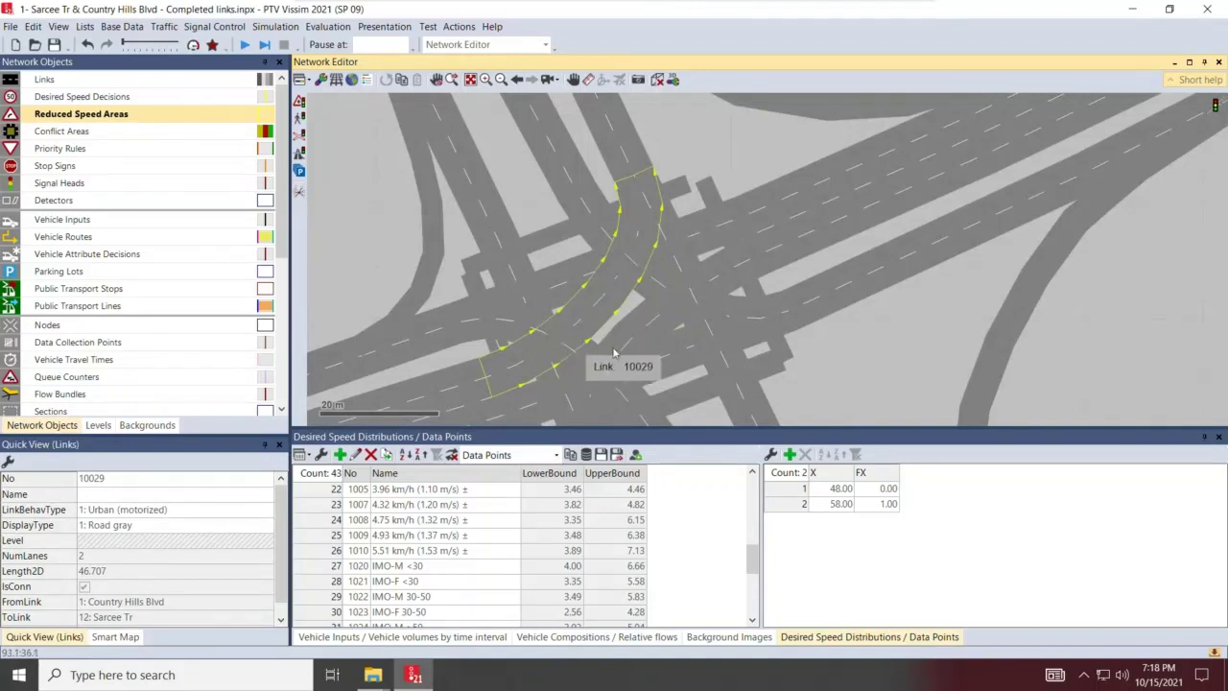
{"action": "scroll", "coordinate": [594, 307], "scroll_direction": "up", "scroll_amount": 2}
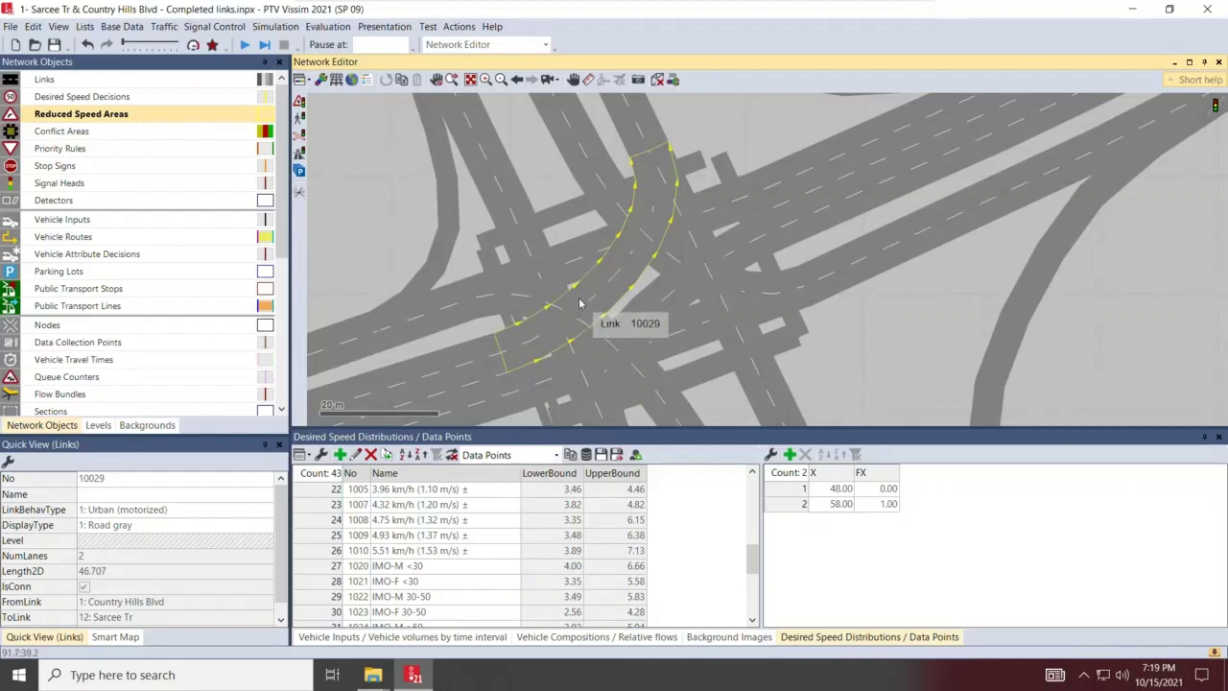
Step: Draw a 24.988 m reduced speed area on connector 10029 lane 2 with Car, HGV and Bus rows
{"action": "left_click_drag", "start_coordinate": [579, 303], "coordinate": [646, 186]}
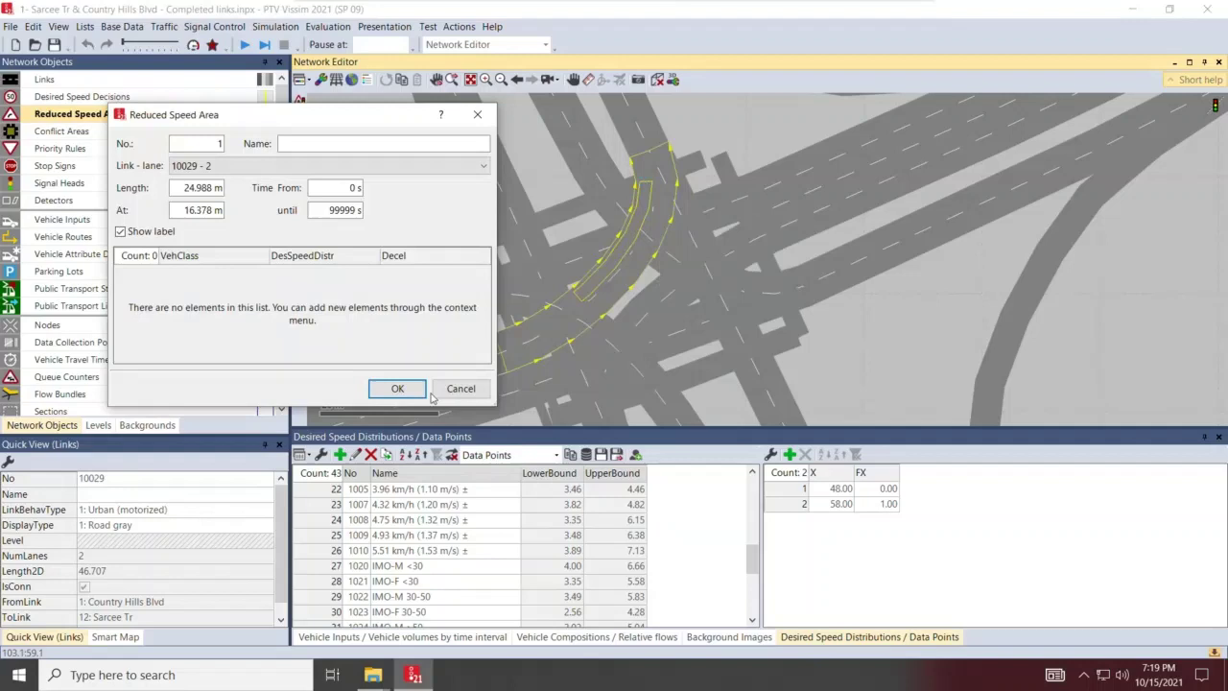
{"action": "right_click", "coordinate": [203, 287]}
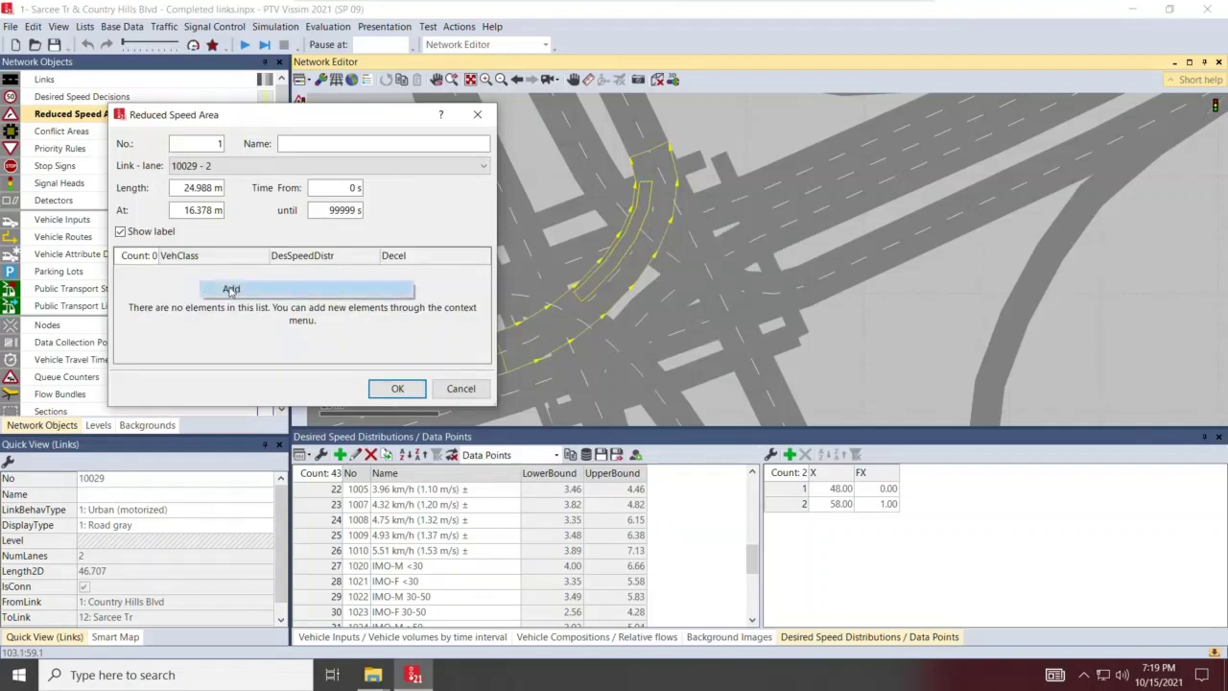
{"action": "left_click", "coordinate": [231, 292]}
{"action": "right_click", "coordinate": [266, 305]}
{"action": "left_click", "coordinate": [297, 312]}
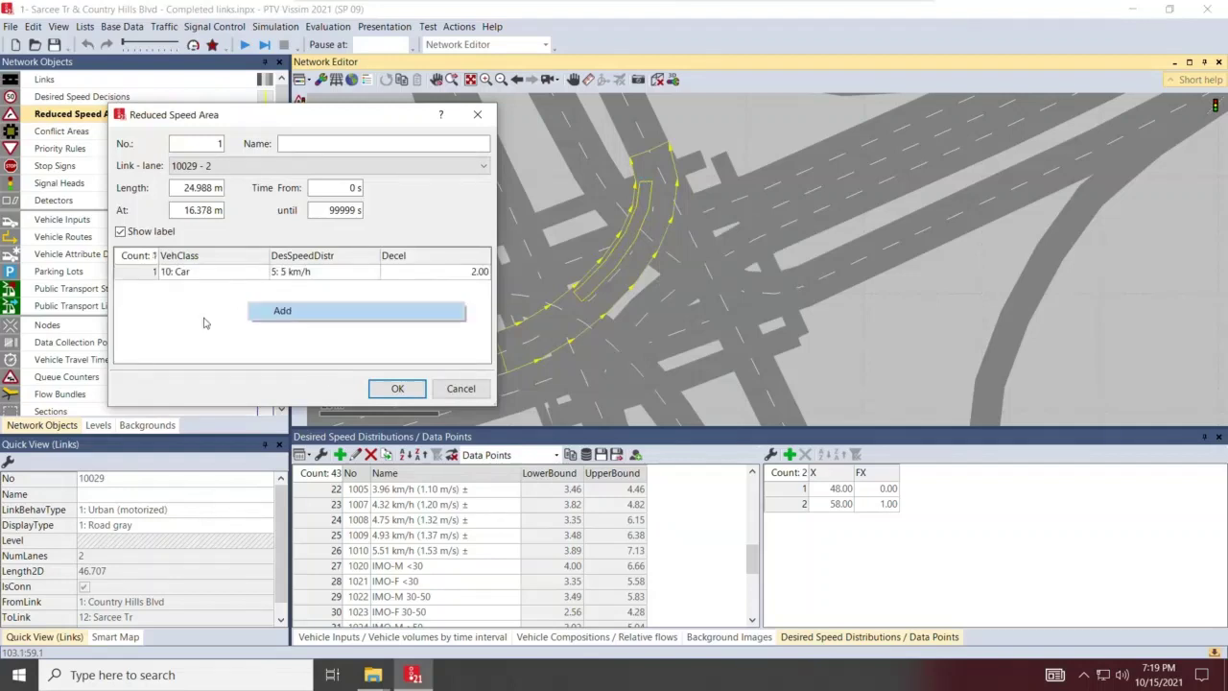
{"action": "right_click", "coordinate": [217, 321]}
{"action": "left_click", "coordinate": [232, 325]}
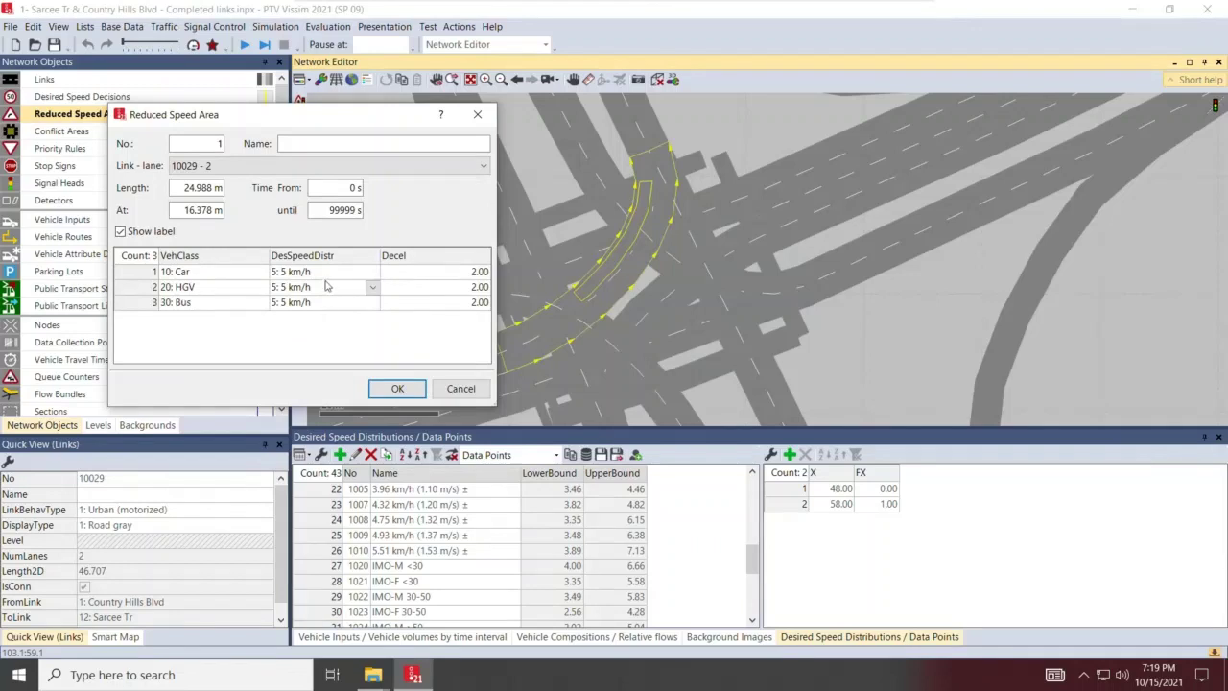
Step: Set Car to 30 km/h and HGV and Bus to 25 km/h, then confirm the area
{"action": "left_click_drag", "start_coordinate": [338, 278], "coordinate": [343, 289]}
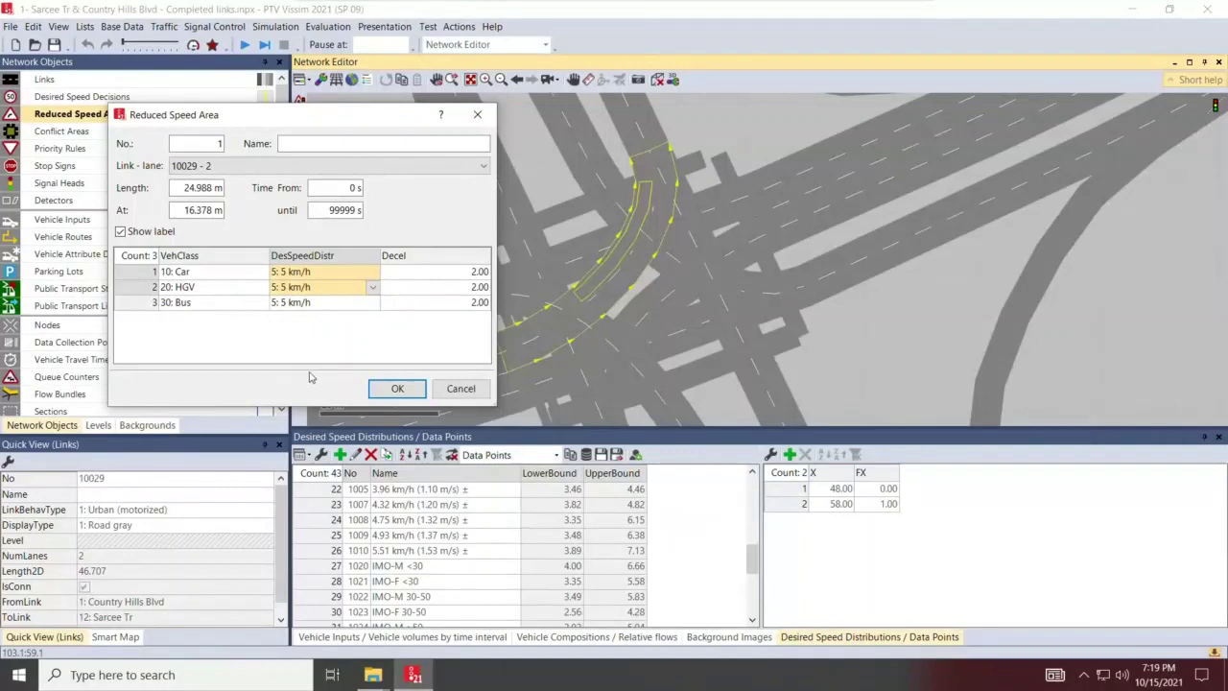
{"action": "left_click", "coordinate": [338, 273]}
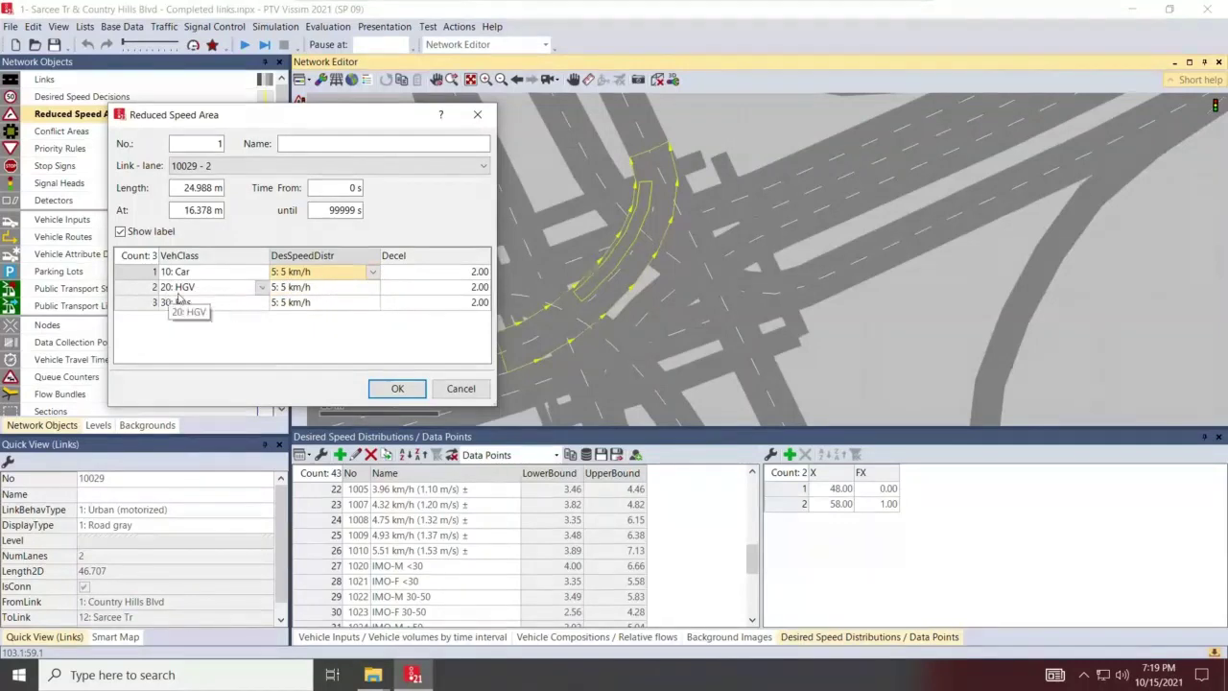
{"action": "left_click", "coordinate": [374, 276]}
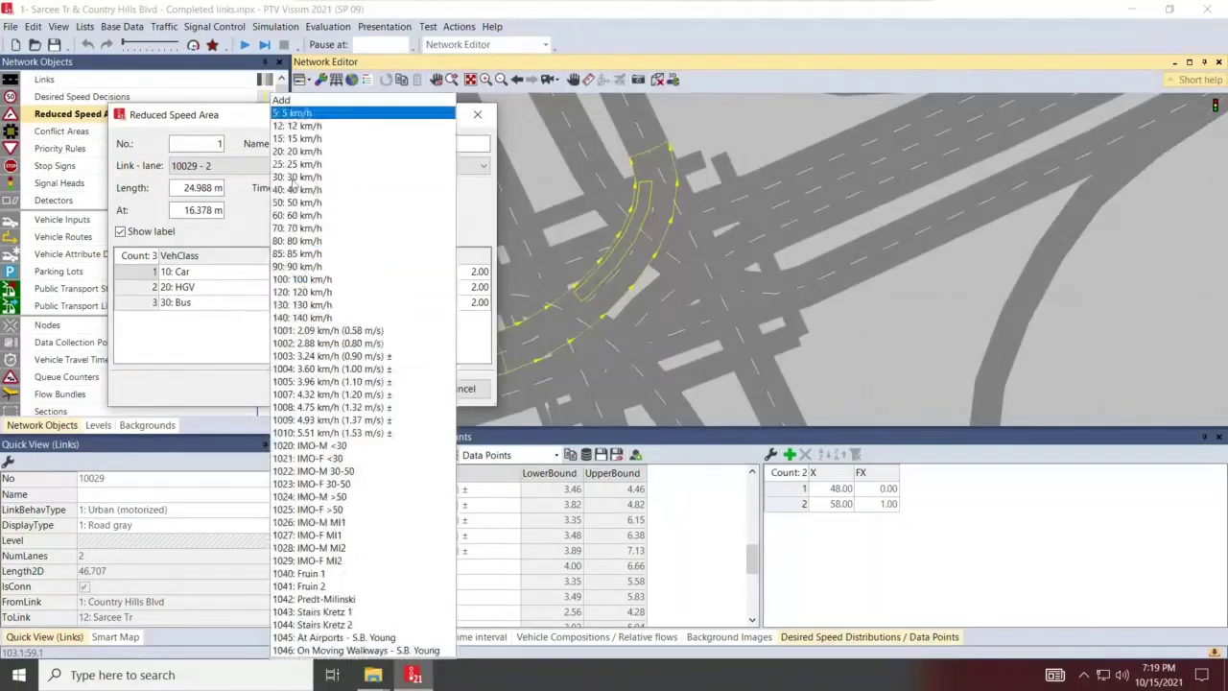
{"action": "left_click", "coordinate": [298, 100]}
{"action": "left_click_drag", "start_coordinate": [373, 287], "coordinate": [371, 305]}
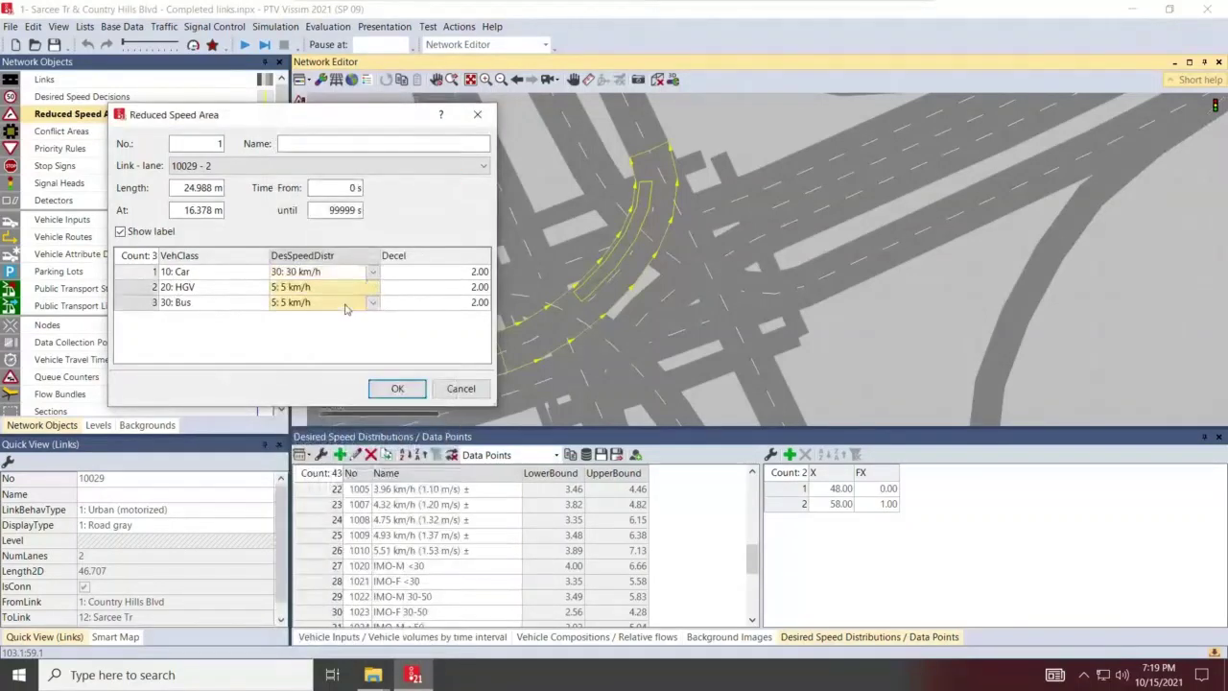
{"action": "left_click", "coordinate": [372, 304]}
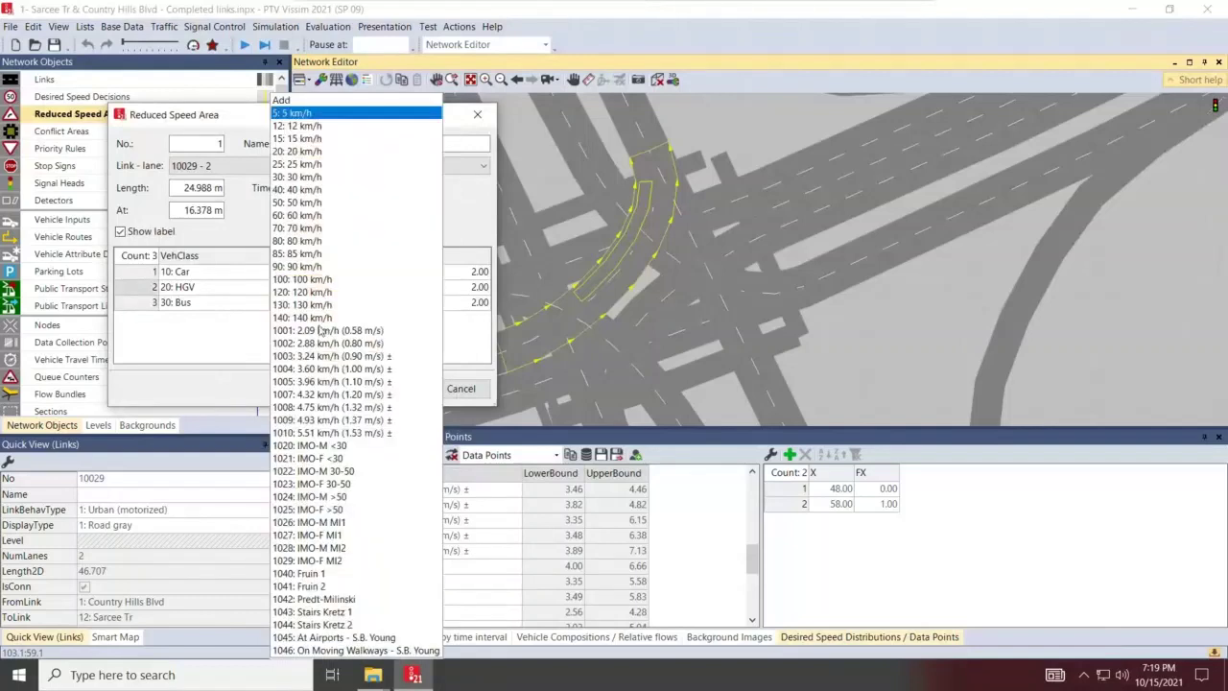
{"action": "left_click", "coordinate": [298, 164]}
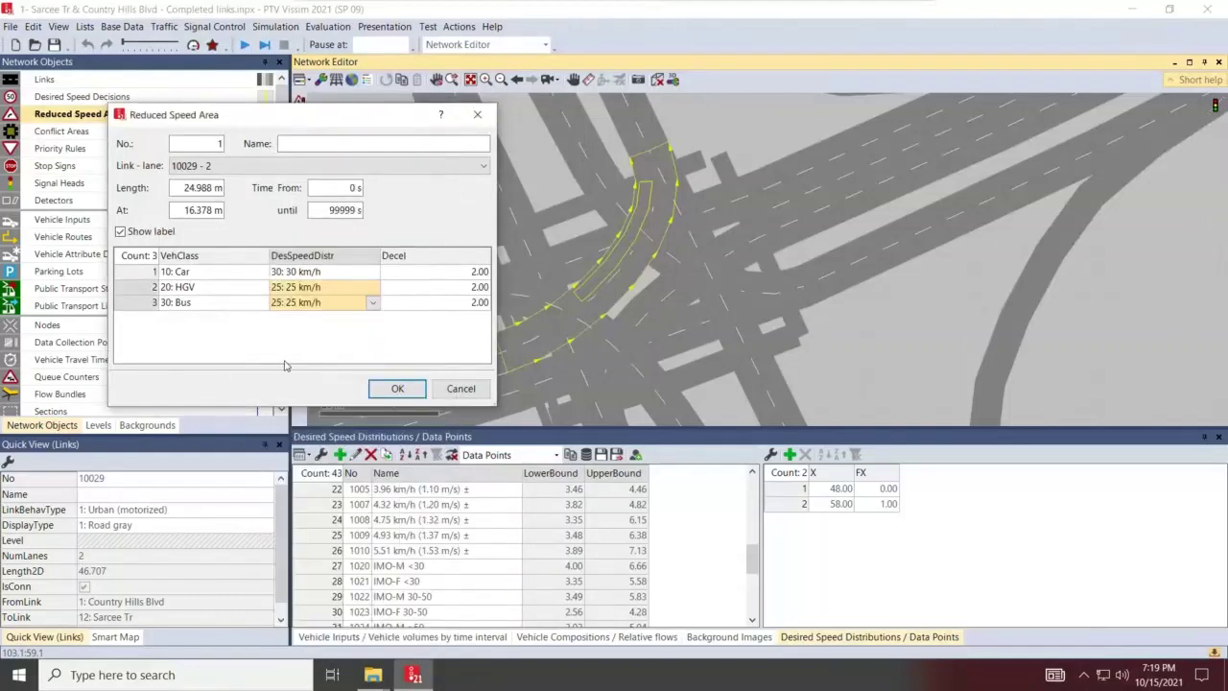
{"action": "left_click", "coordinate": [398, 388]}
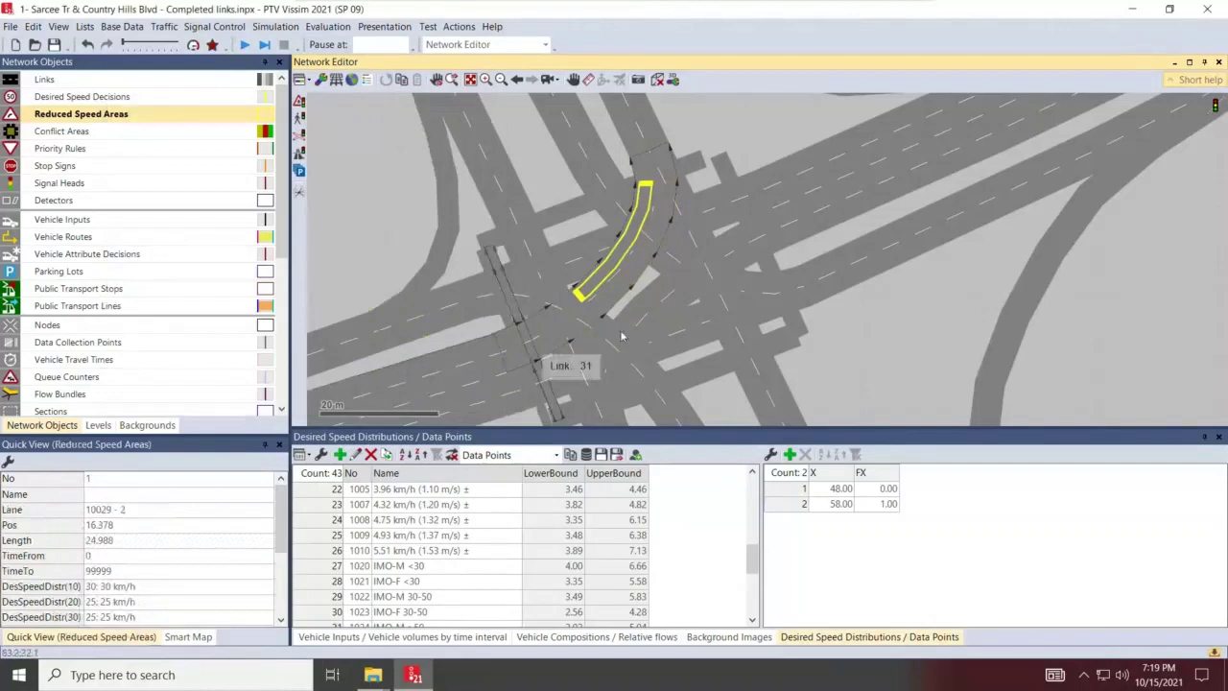
Step: Ctrl-drag copies of the reduced speed area onto lane 1 and the other left-turn connectors, including 10035 and 10033
{"action": "scroll", "coordinate": [614, 355], "scroll_direction": "up", "scroll_amount": 2}
{"action": "left_click_drag", "start_coordinate": [676, 271], "coordinate": [633, 326]}
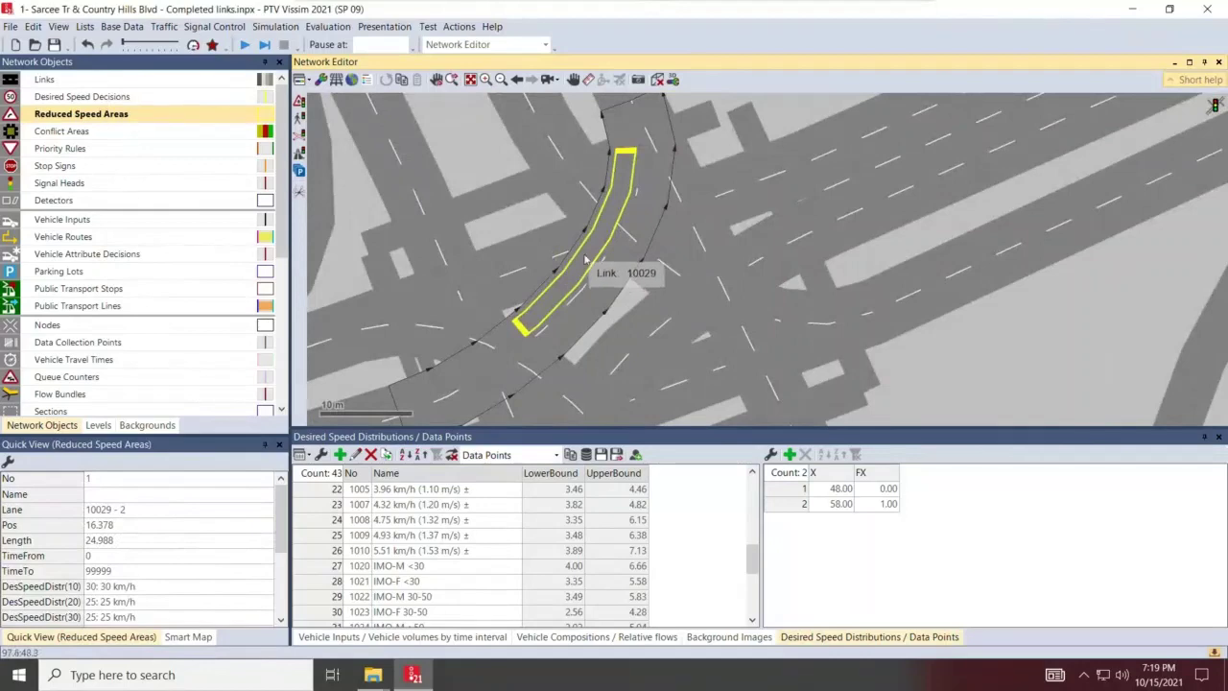
{"action": "left_click_drag", "start_coordinate": [589, 263], "coordinate": [615, 284]}
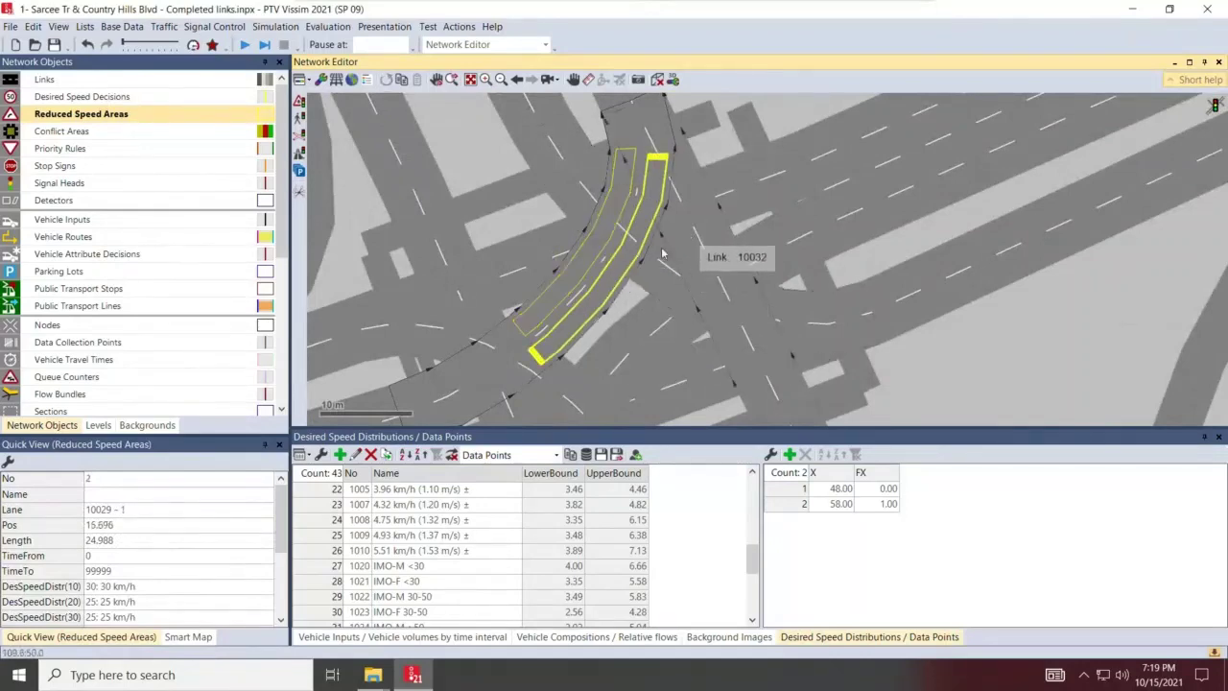
{"action": "scroll", "coordinate": [655, 312], "scroll_direction": "down", "scroll_amount": 1}
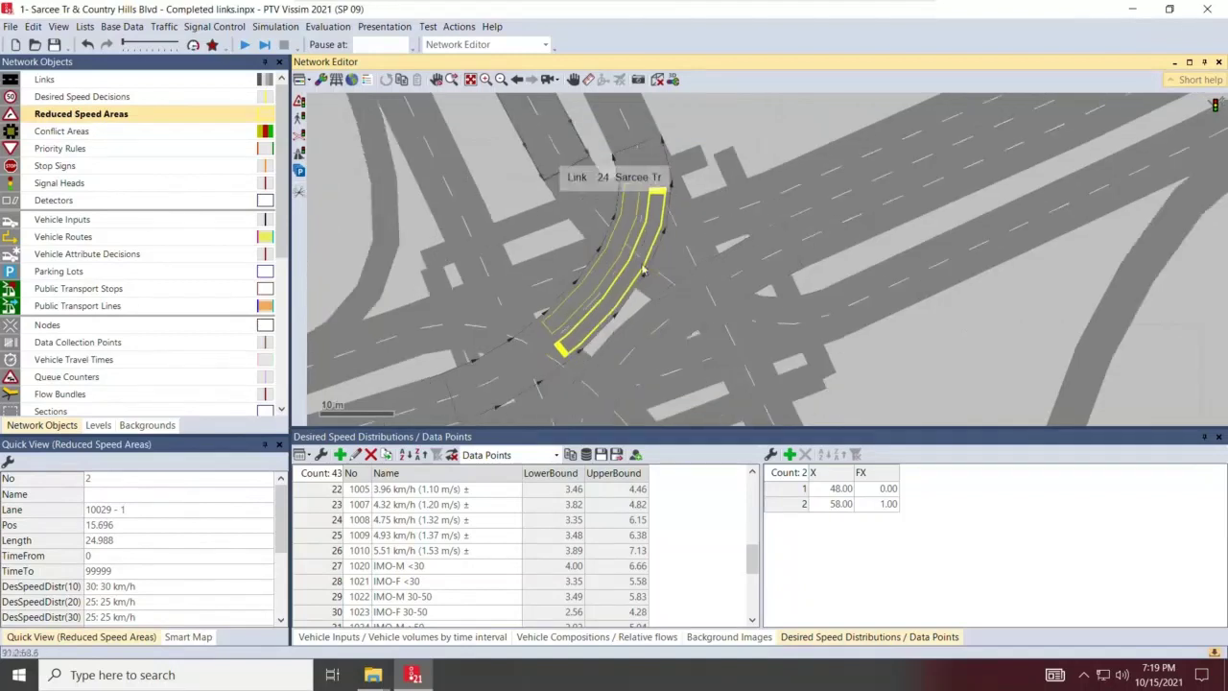
{"action": "scroll", "coordinate": [588, 201], "scroll_direction": "down", "scroll_amount": 1}
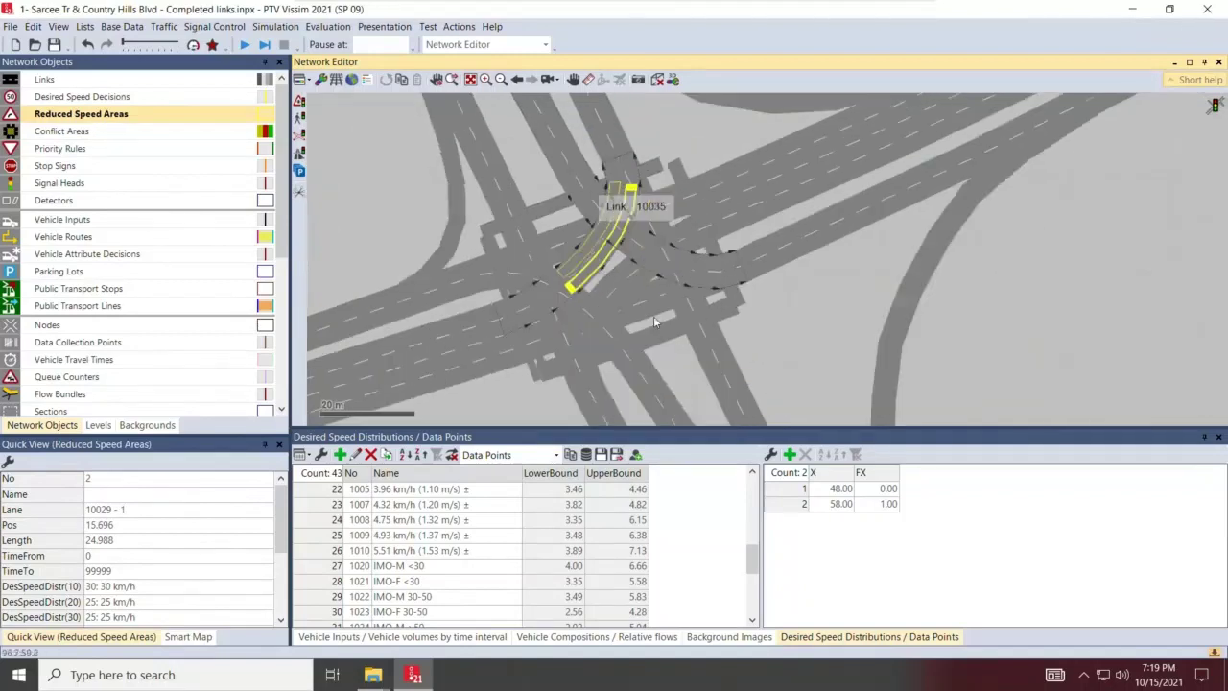
{"action": "scroll", "coordinate": [604, 288], "scroll_direction": "up", "scroll_amount": 1}
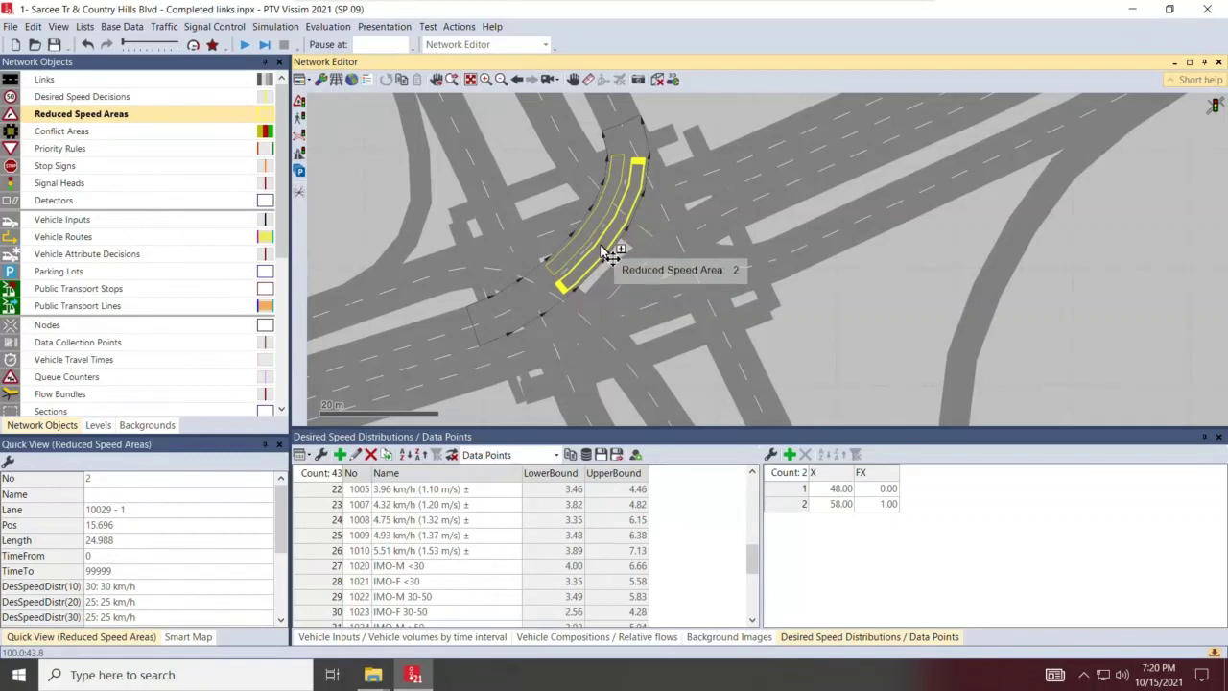
{"action": "left_click_drag", "start_coordinate": [605, 253], "coordinate": [516, 345]}
{"action": "scroll", "coordinate": [662, 230], "scroll_direction": "up", "scroll_amount": 2}
{"action": "scroll", "coordinate": [517, 346], "scroll_direction": "down", "scroll_amount": 2}
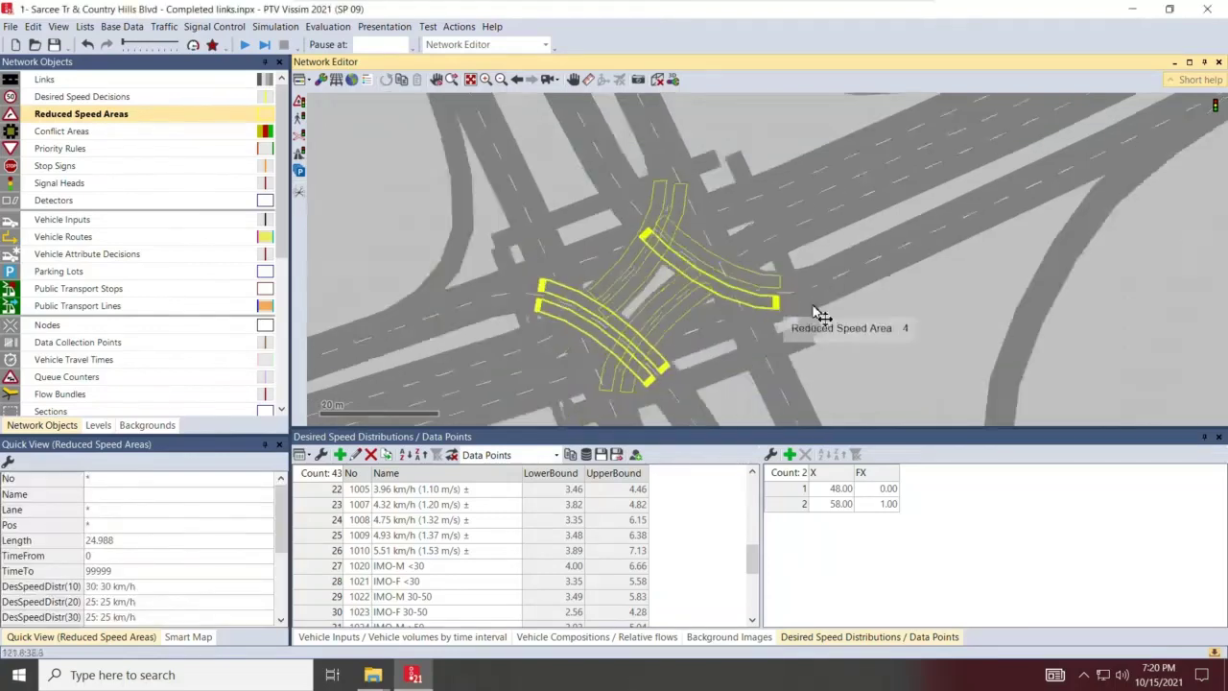
{"action": "left_click", "coordinate": [852, 341]}
{"action": "scroll", "coordinate": [613, 224], "scroll_direction": "down", "scroll_amount": 2}
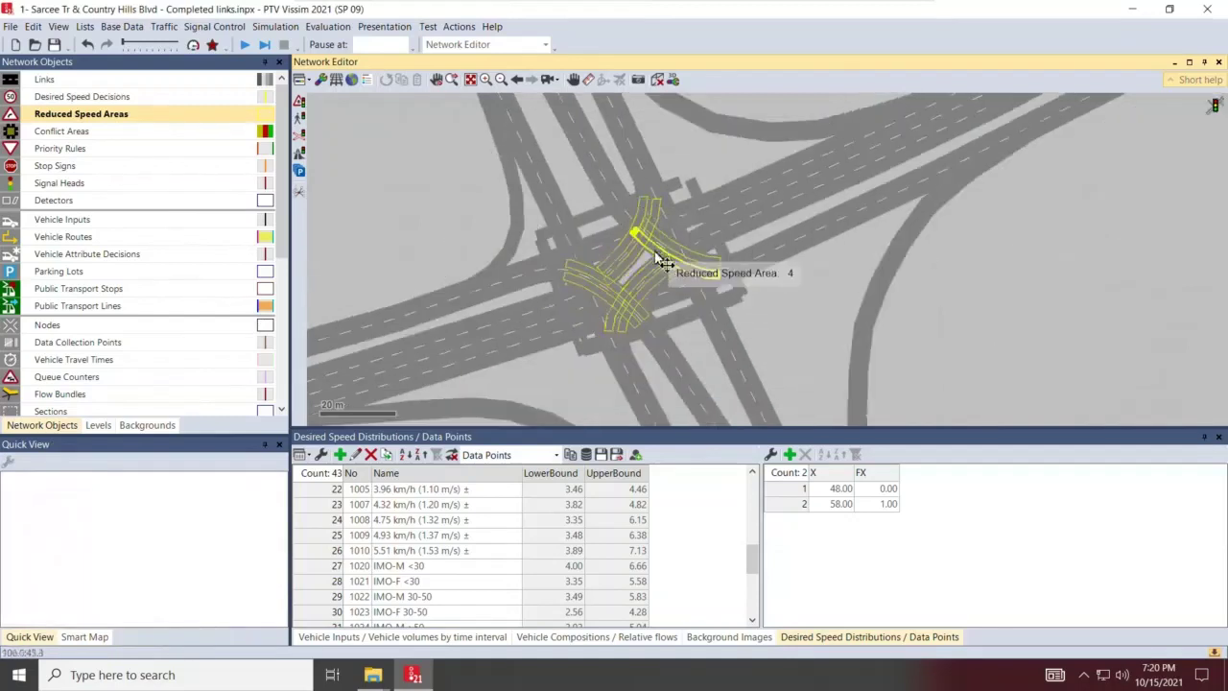
{"action": "left_click_drag", "start_coordinate": [869, 243], "coordinate": [871, 110]}
{"action": "scroll", "coordinate": [623, 134], "scroll_direction": "up", "scroll_amount": 4}
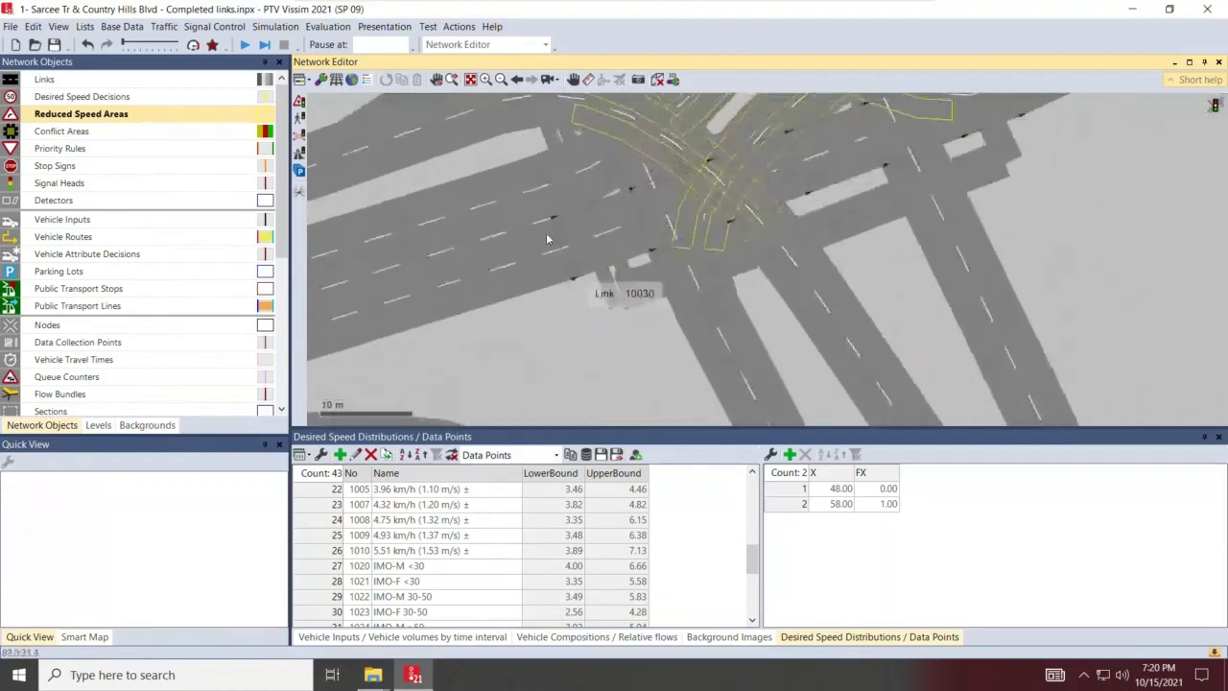
{"action": "left_click", "coordinate": [561, 264]}
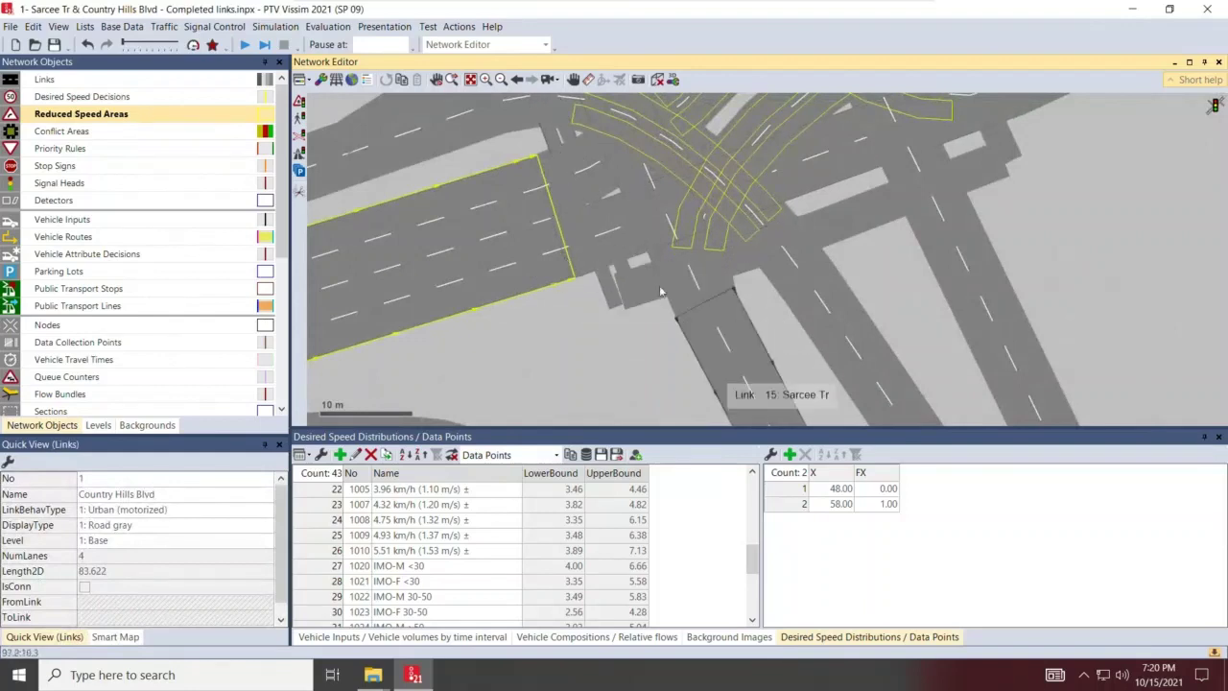
{"action": "scroll", "coordinate": [594, 338], "scroll_direction": "down", "scroll_amount": 1}
{"action": "scroll", "coordinate": [595, 339], "scroll_direction": "down", "scroll_amount": 3}
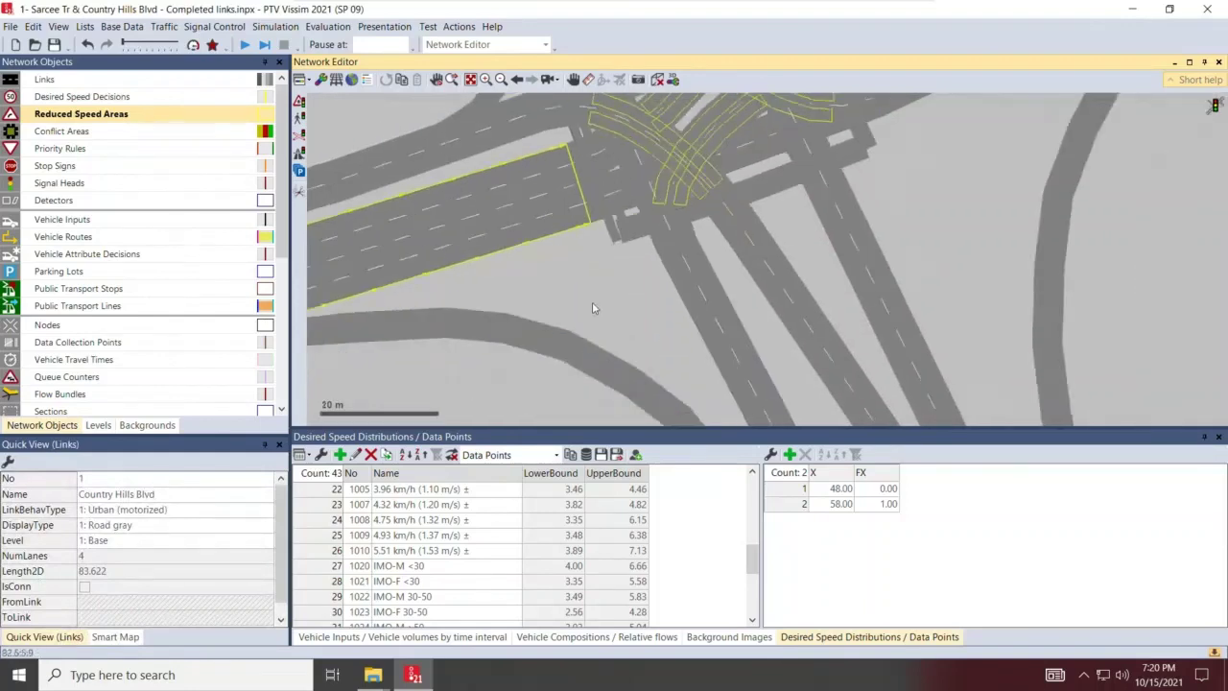
{"action": "scroll", "coordinate": [592, 302], "scroll_direction": "up", "scroll_amount": 2}
{"action": "scroll", "coordinate": [845, 225], "scroll_direction": "down", "scroll_amount": 2}
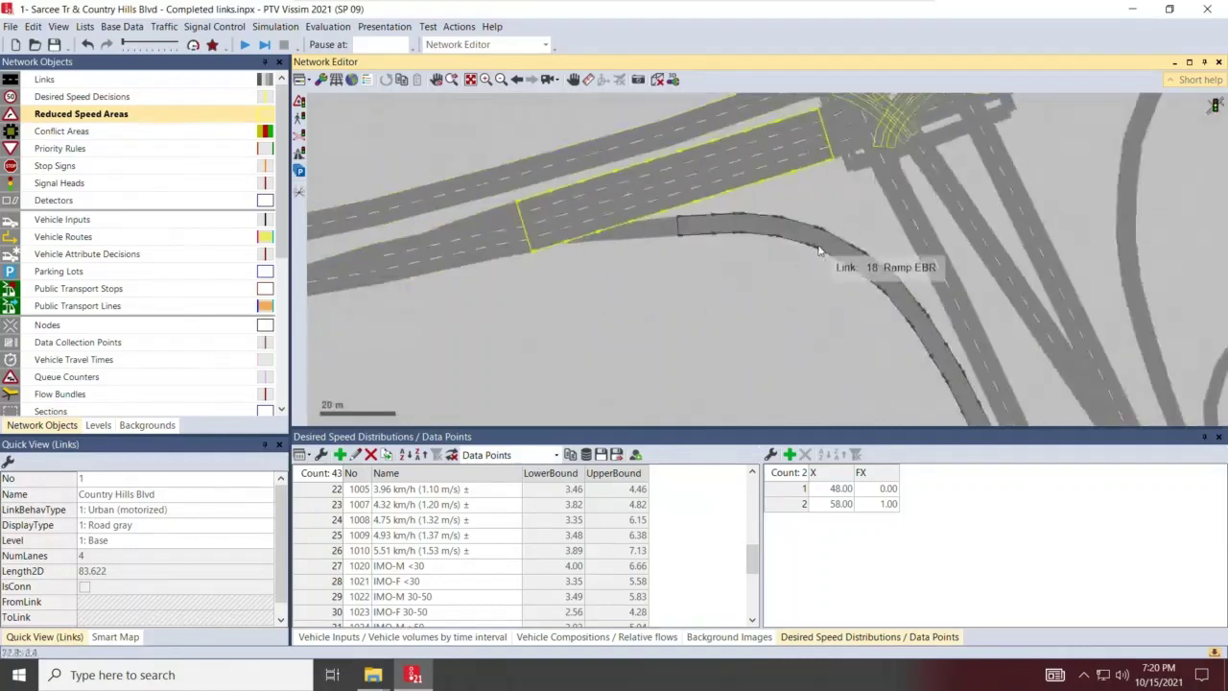
{"action": "left_click_drag", "start_coordinate": [791, 289], "coordinate": [622, 247]}
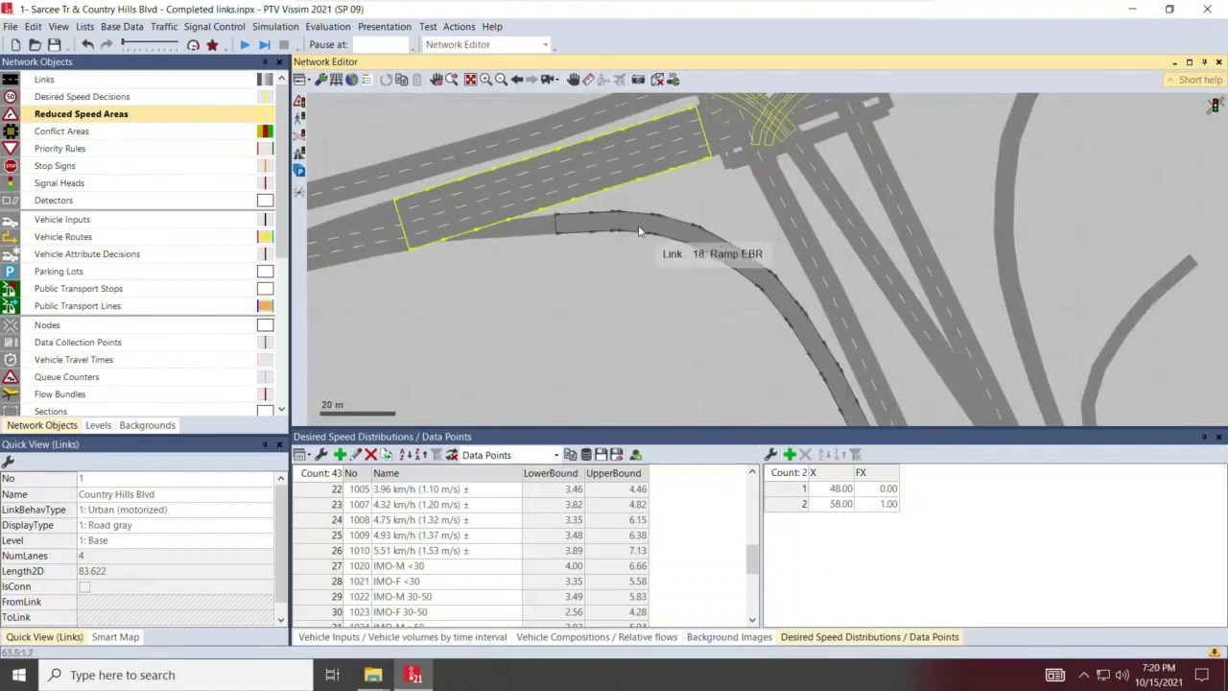
{"action": "left_click", "coordinate": [634, 223]}
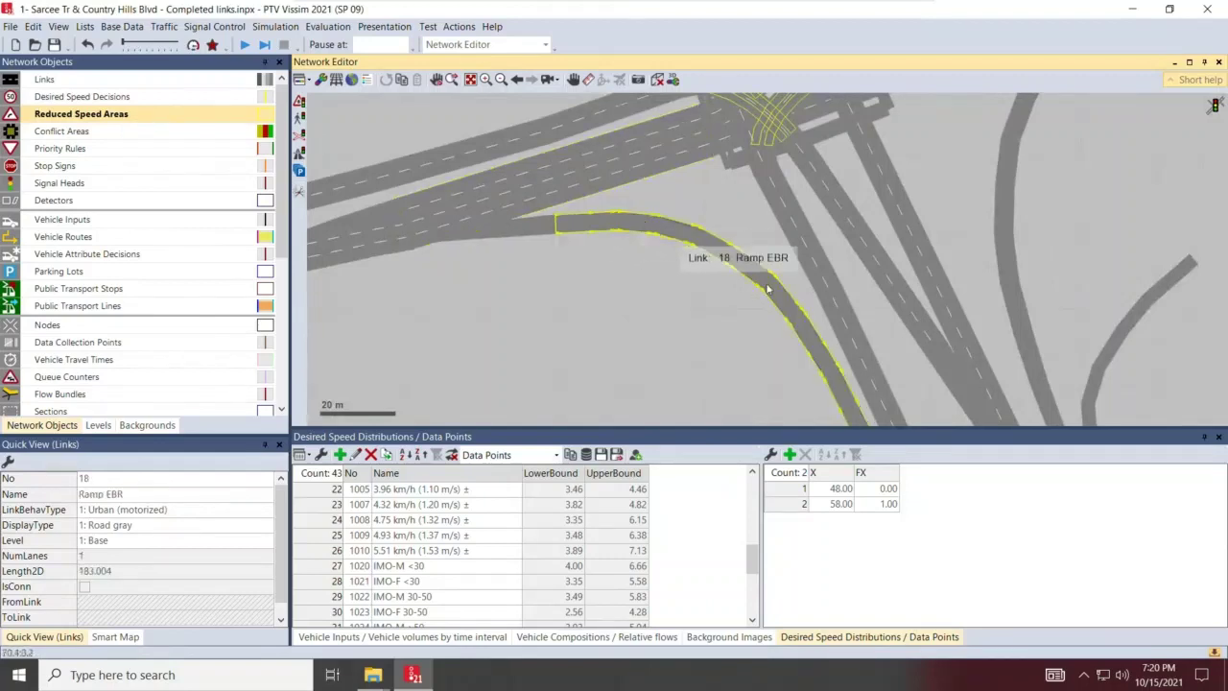
Step: Draw a reduced speed area along Ramp EBR (link 18) and add Car, HGV and Bus class rows
{"action": "left_click", "coordinate": [584, 285]}
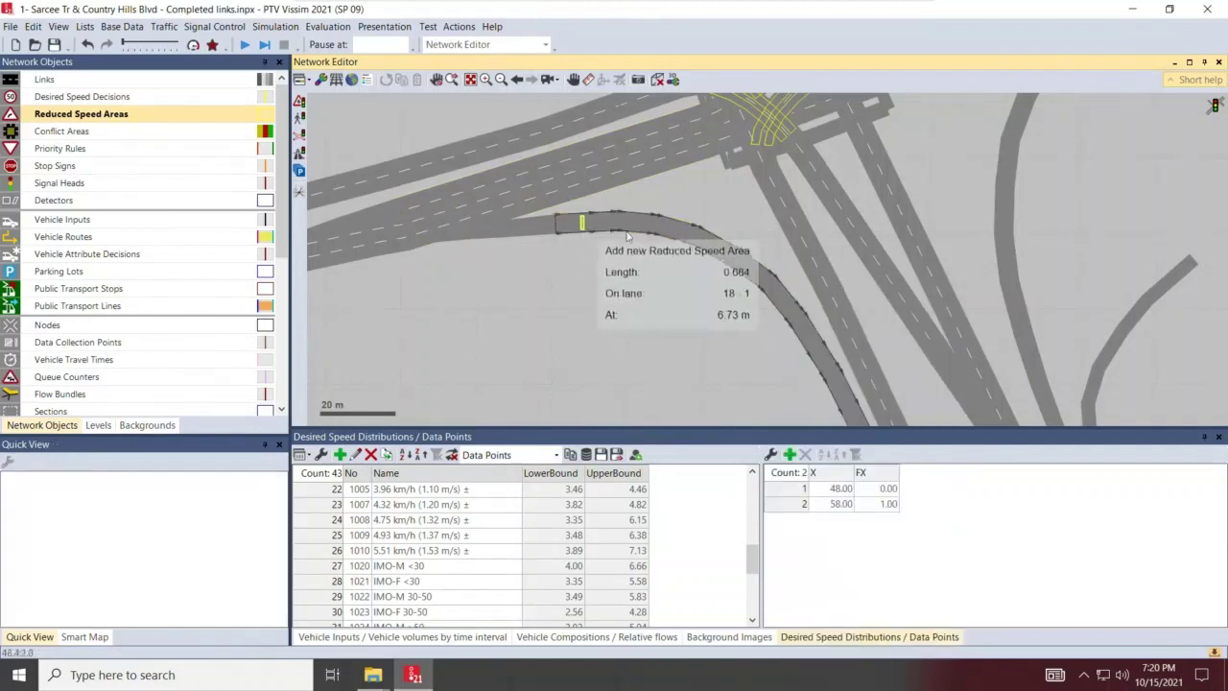
{"action": "left_click_drag", "start_coordinate": [582, 222], "coordinate": [758, 290]}
{"action": "right_click", "coordinate": [342, 292]}
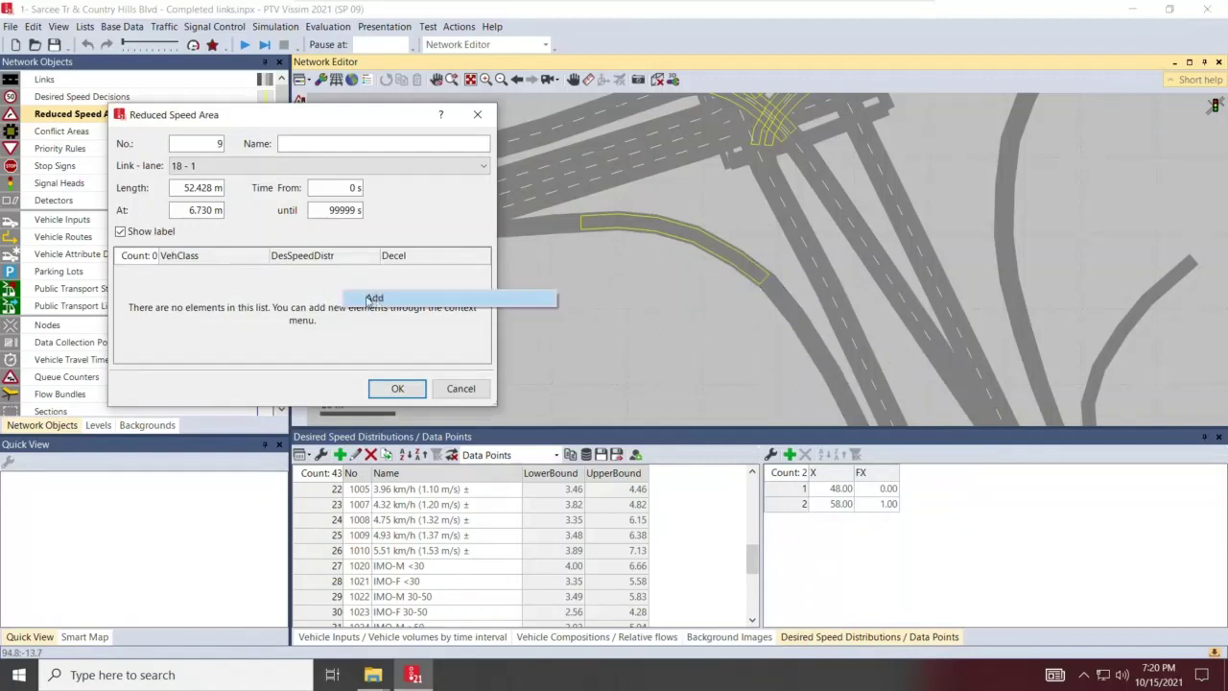
{"action": "left_click", "coordinate": [372, 299]}
{"action": "right_click", "coordinate": [333, 292]}
{"action": "left_click", "coordinate": [384, 307]}
{"action": "right_click", "coordinate": [313, 305]}
{"action": "left_click", "coordinate": [377, 320]}
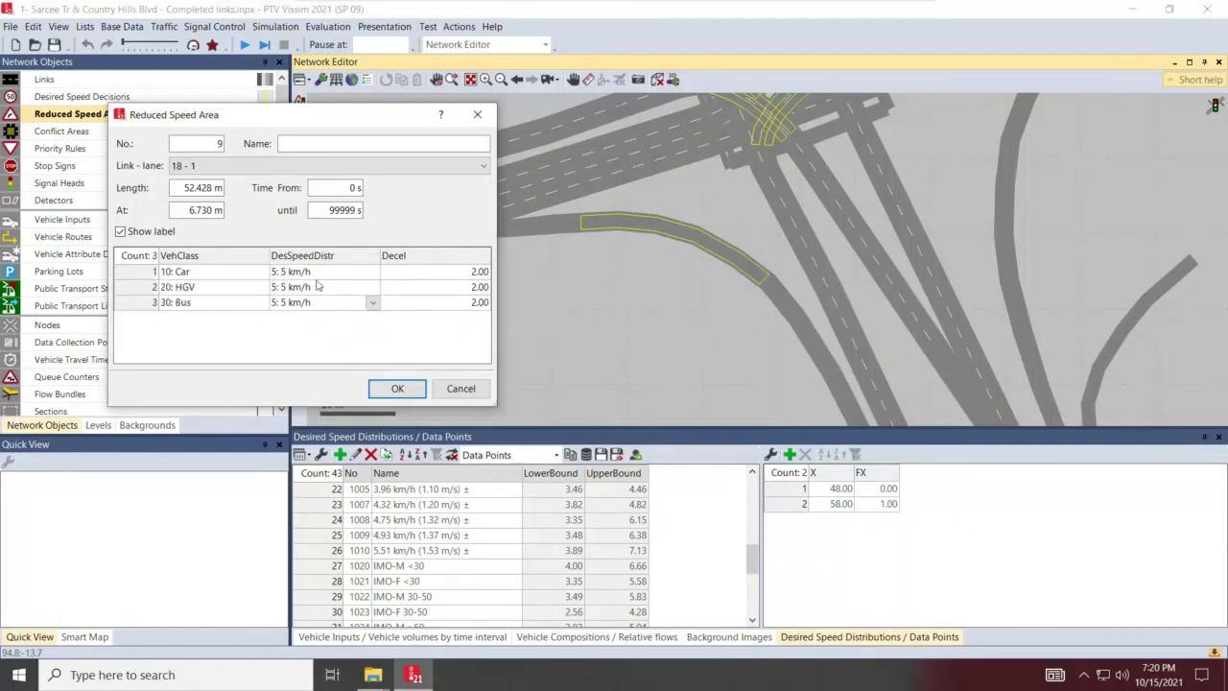
Step: Set the area's desired speeds to 40 km/h for cars and 30 km/h for HGVs and buses, then confirm
{"action": "left_click", "coordinate": [344, 278]}
{"action": "left_click", "coordinate": [355, 277]}
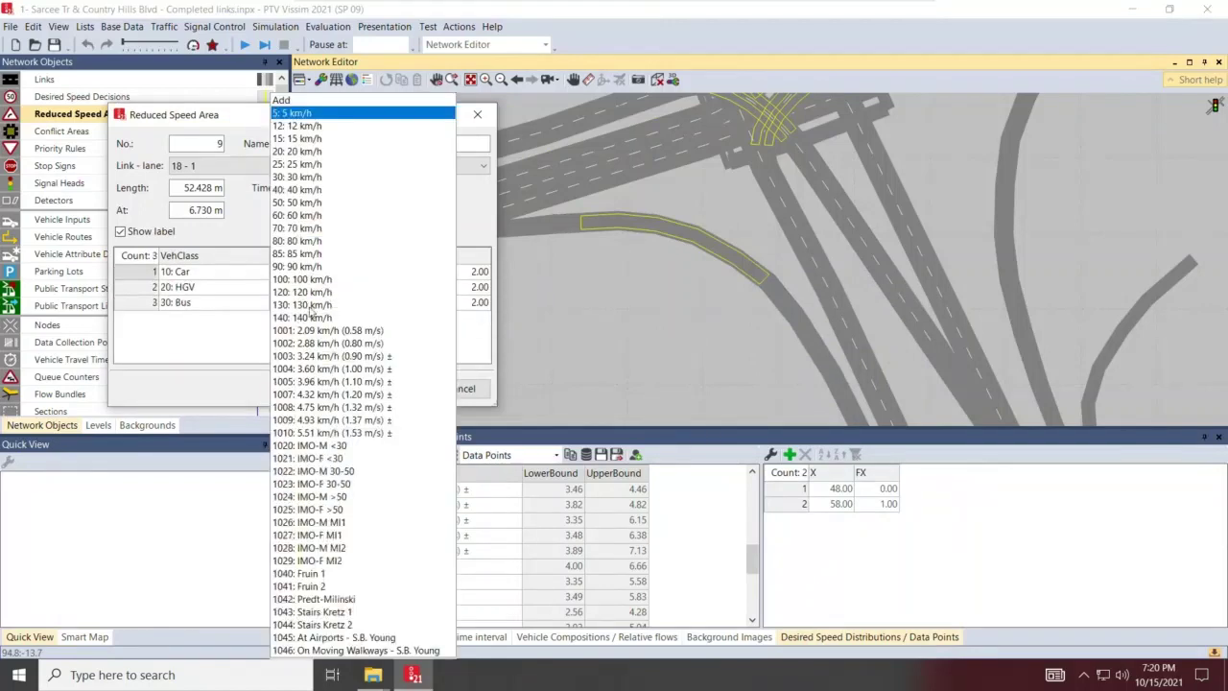
{"action": "left_click", "coordinate": [316, 191]}
{"action": "left_click_drag", "start_coordinate": [336, 288], "coordinate": [338, 304]}
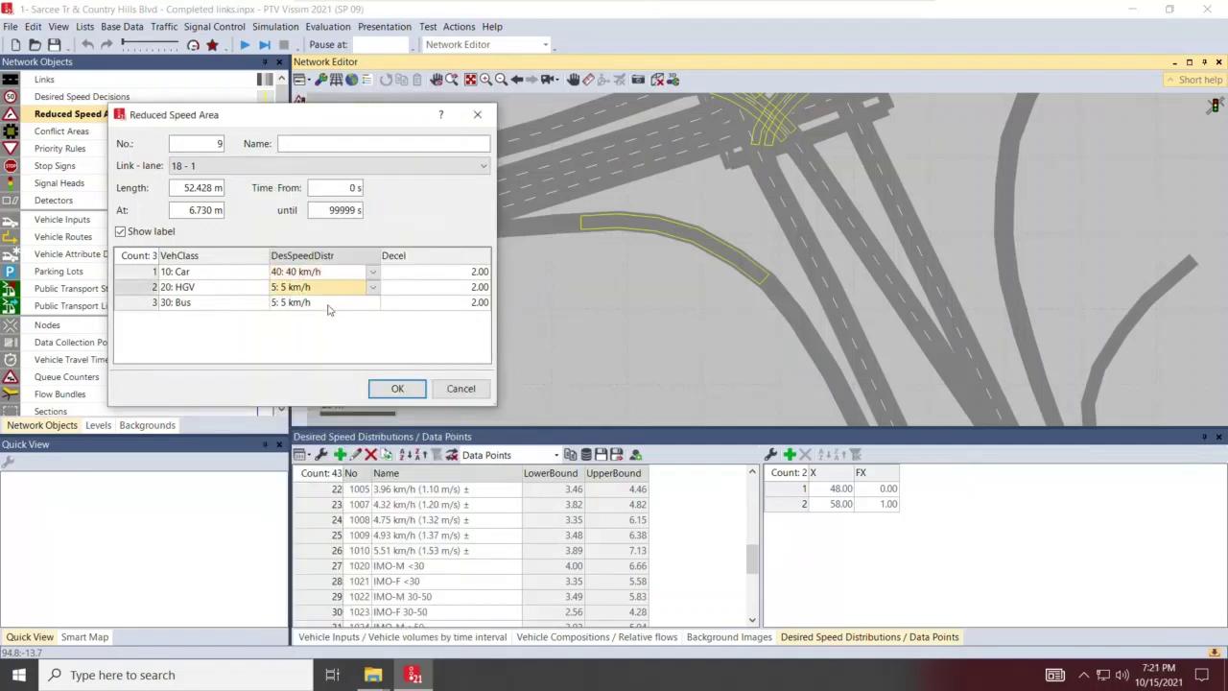
{"action": "left_click", "coordinate": [373, 305]}
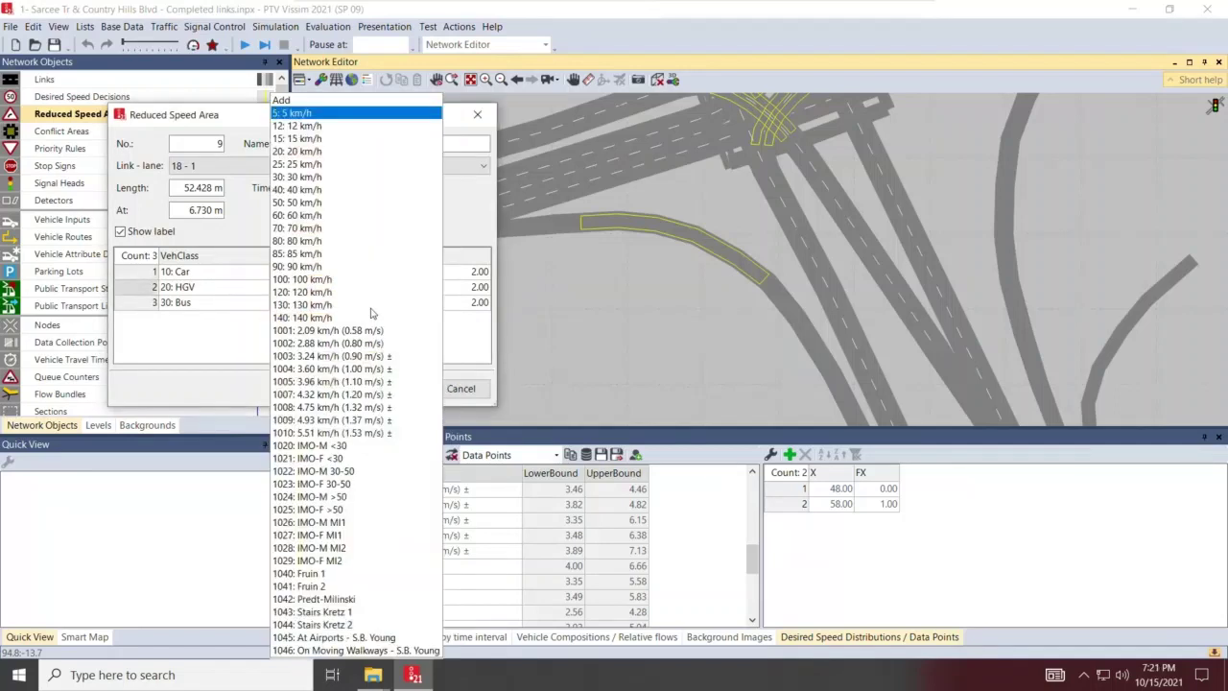
{"action": "left_click", "coordinate": [299, 176]}
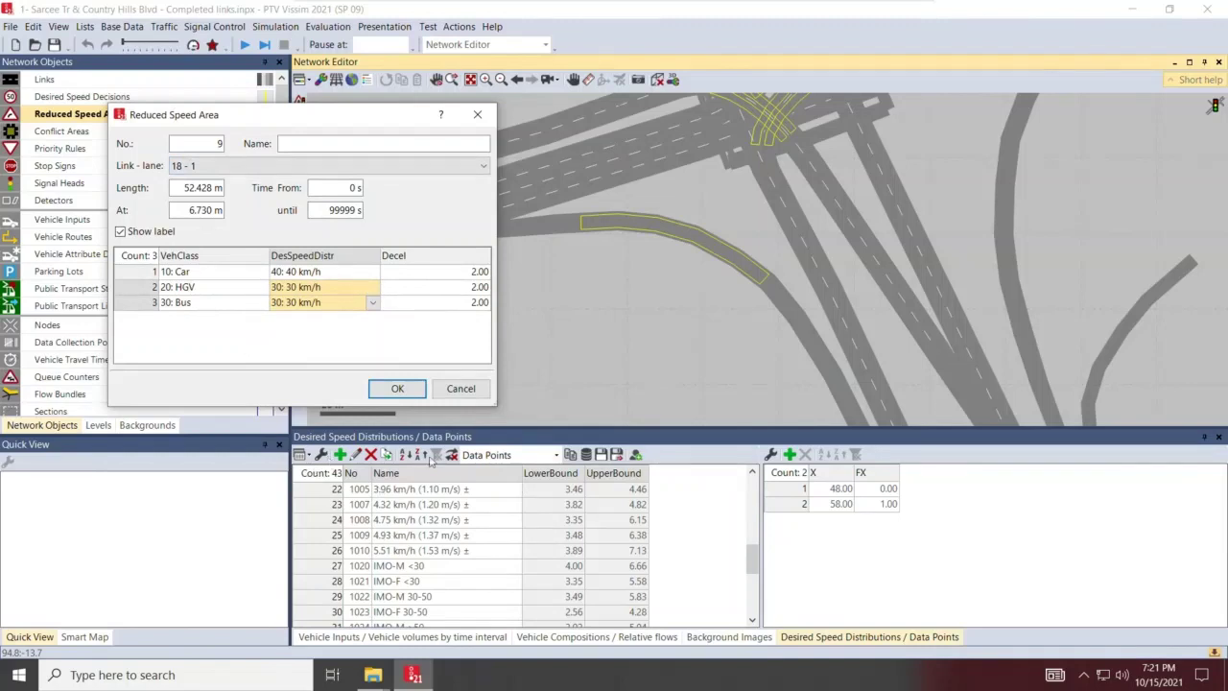
{"action": "left_click", "coordinate": [401, 389]}
{"action": "left_click", "coordinate": [666, 303]}
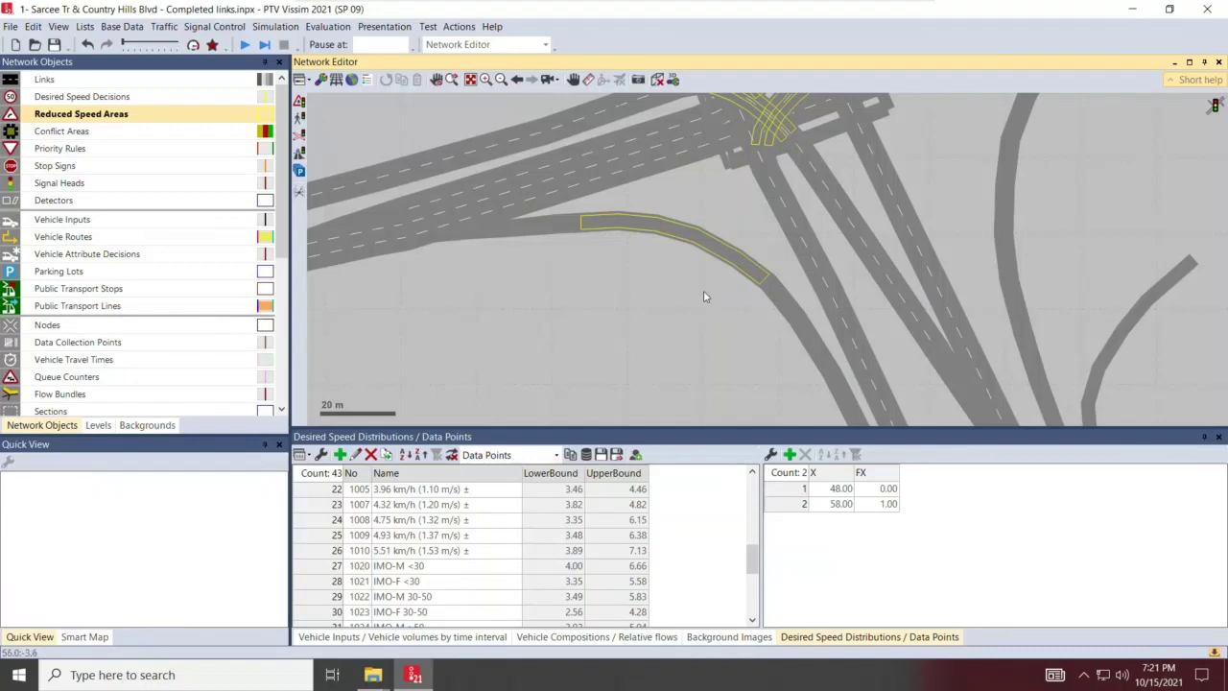
{"action": "scroll", "coordinate": [692, 298], "scroll_direction": "down", "scroll_amount": 3}
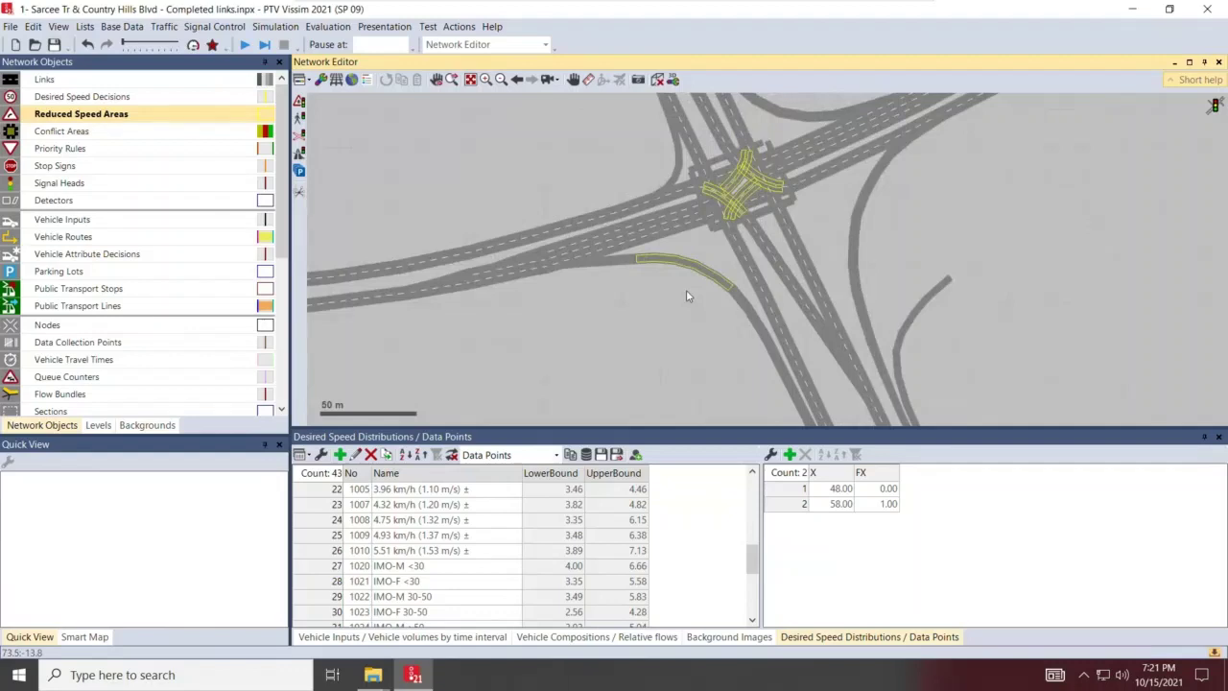
Step: Copy the Ramp EBR reduced speed area onto ramp link 23
{"action": "scroll", "coordinate": [872, 198], "scroll_direction": "up", "scroll_amount": 2}
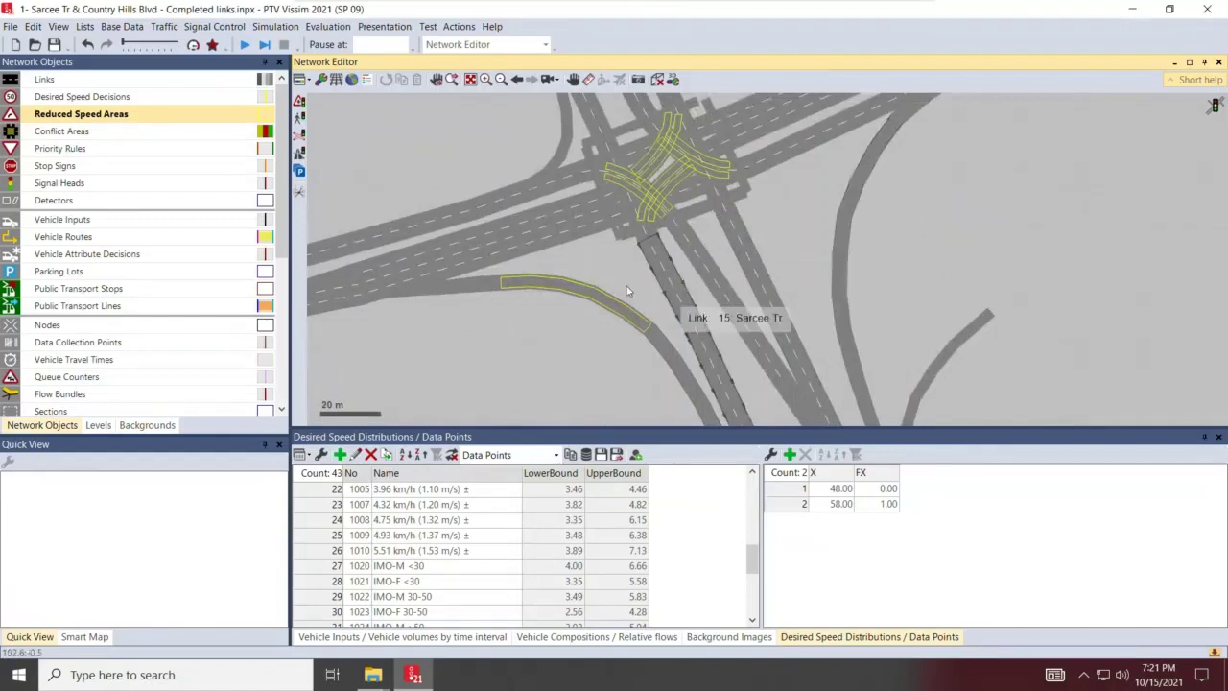
{"action": "left_click", "coordinate": [584, 301]}
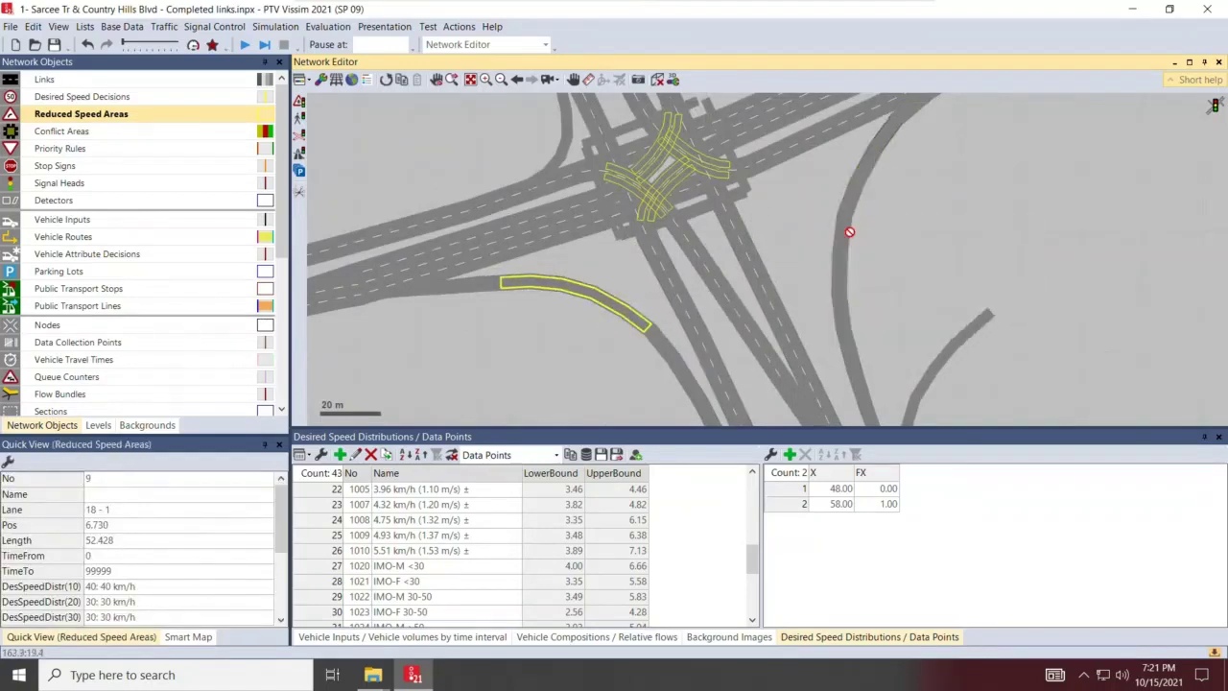
{"action": "left_click_drag", "start_coordinate": [849, 231], "coordinate": [856, 240]}
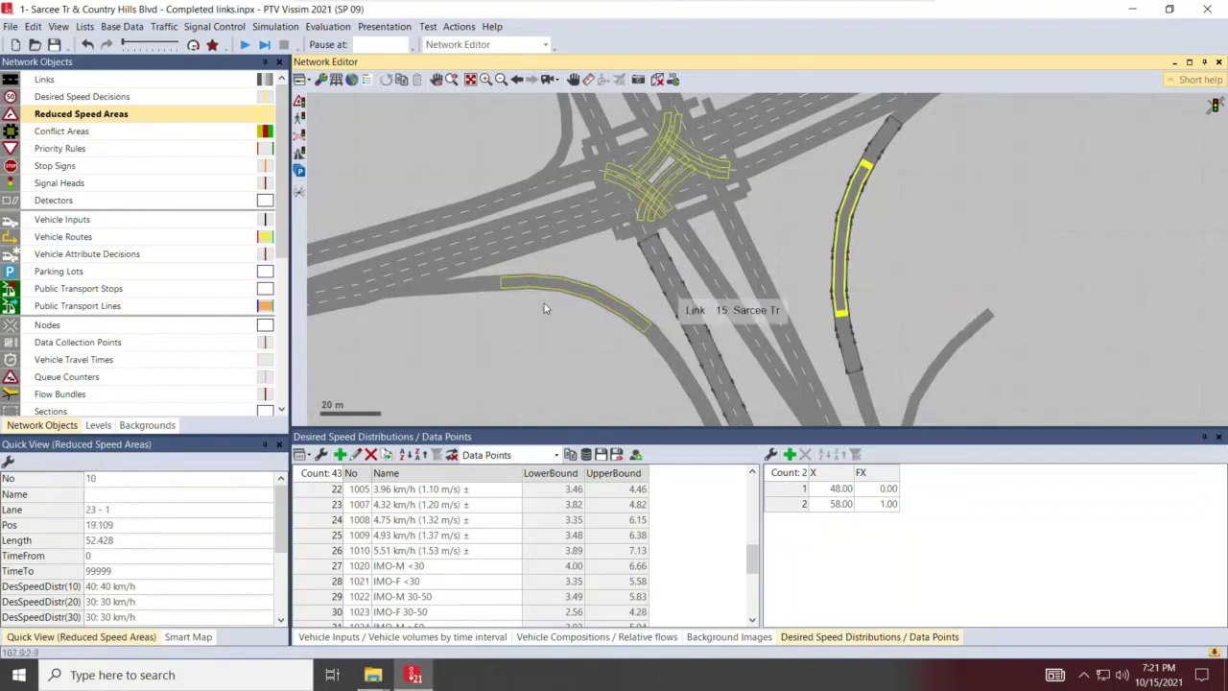
Step: Check the copied area's per-class speeds, closing the dialogs without changes
{"action": "double_click", "coordinate": [837, 223]}
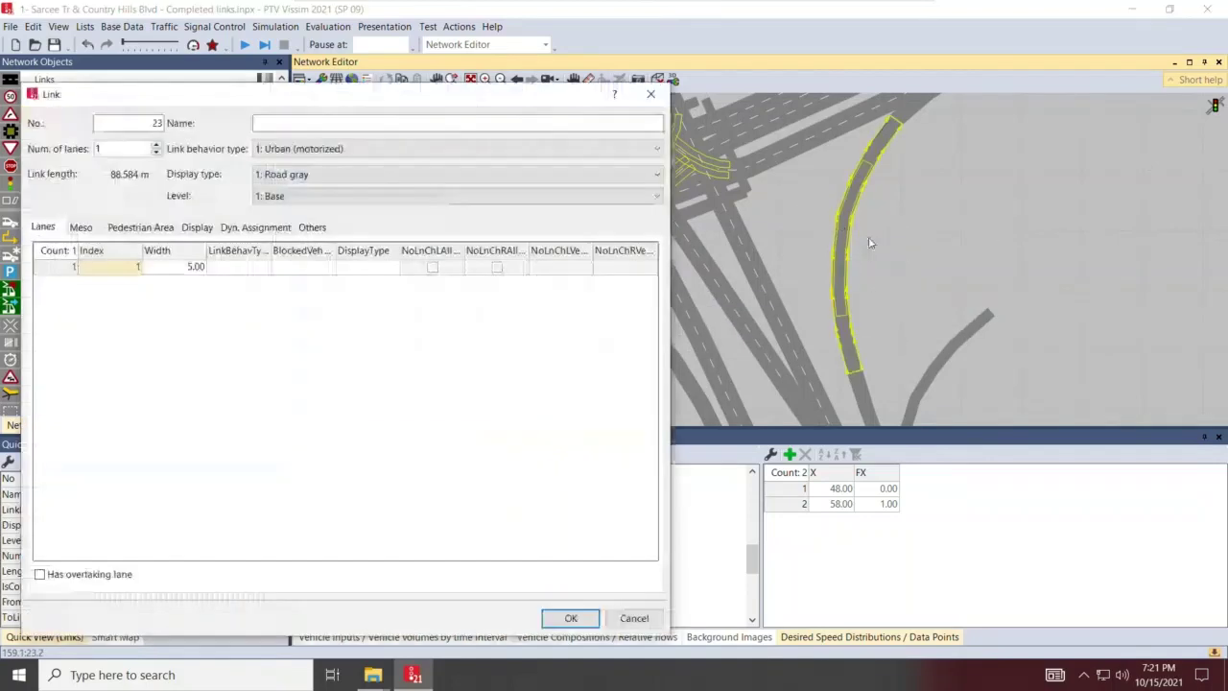
{"action": "key", "text": "Escape"}
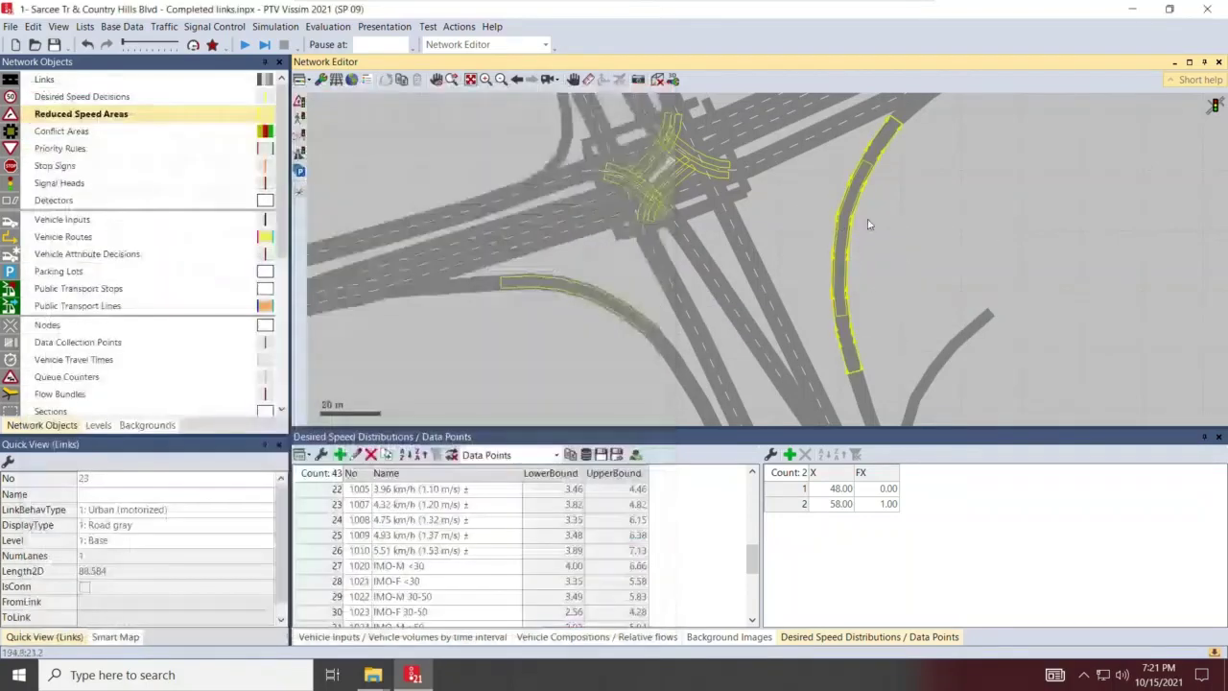
{"action": "double_click", "coordinate": [849, 237]}
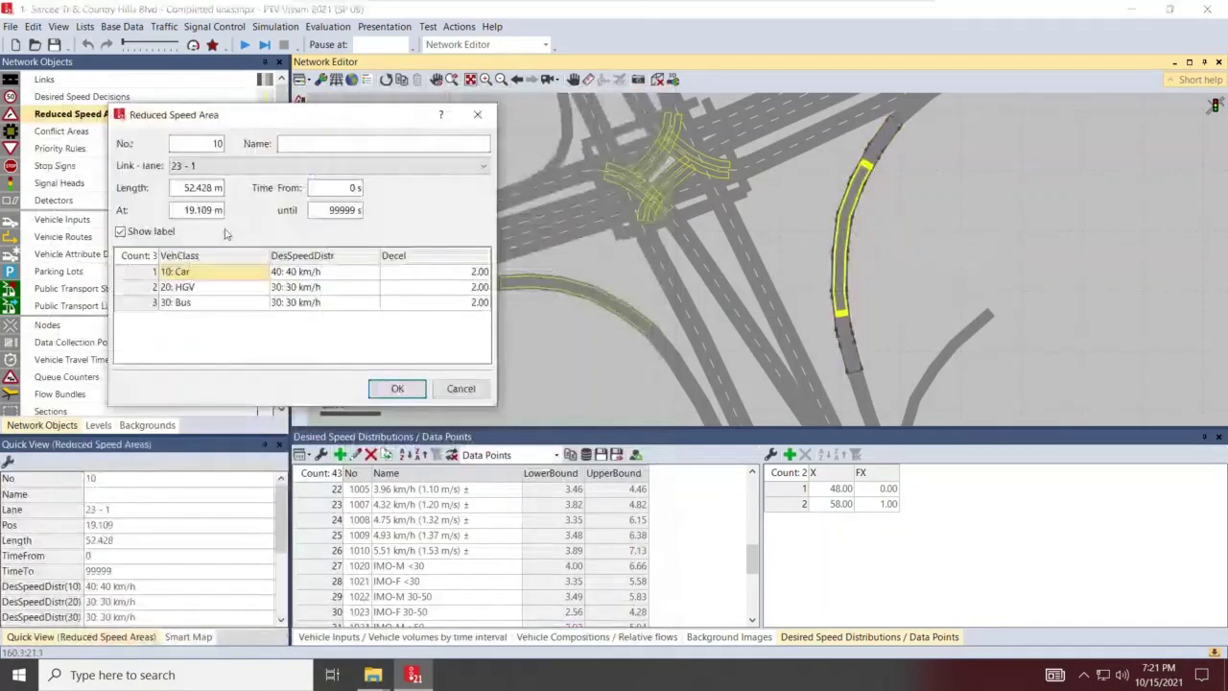
{"action": "left_click", "coordinate": [460, 388]}
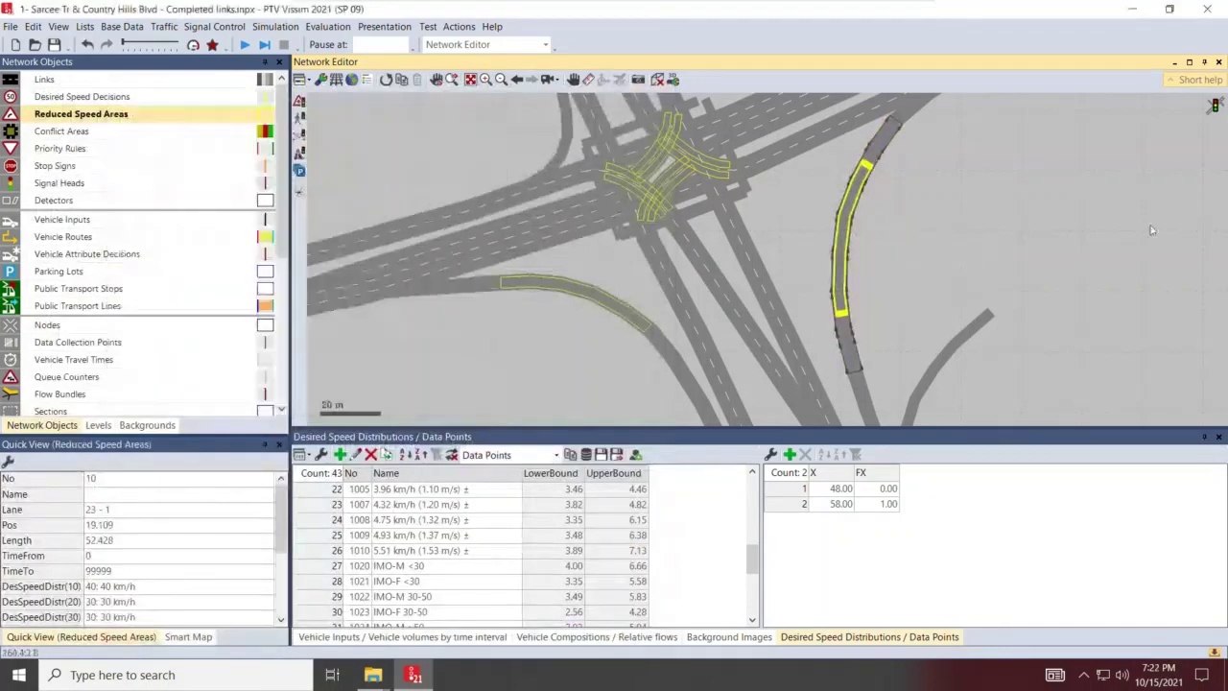
{"action": "left_click", "coordinate": [677, 294]}
{"action": "scroll", "coordinate": [677, 295], "scroll_direction": "down", "scroll_amount": 2}
{"action": "scroll", "coordinate": [451, 249], "scroll_direction": "up", "scroll_amount": 2}
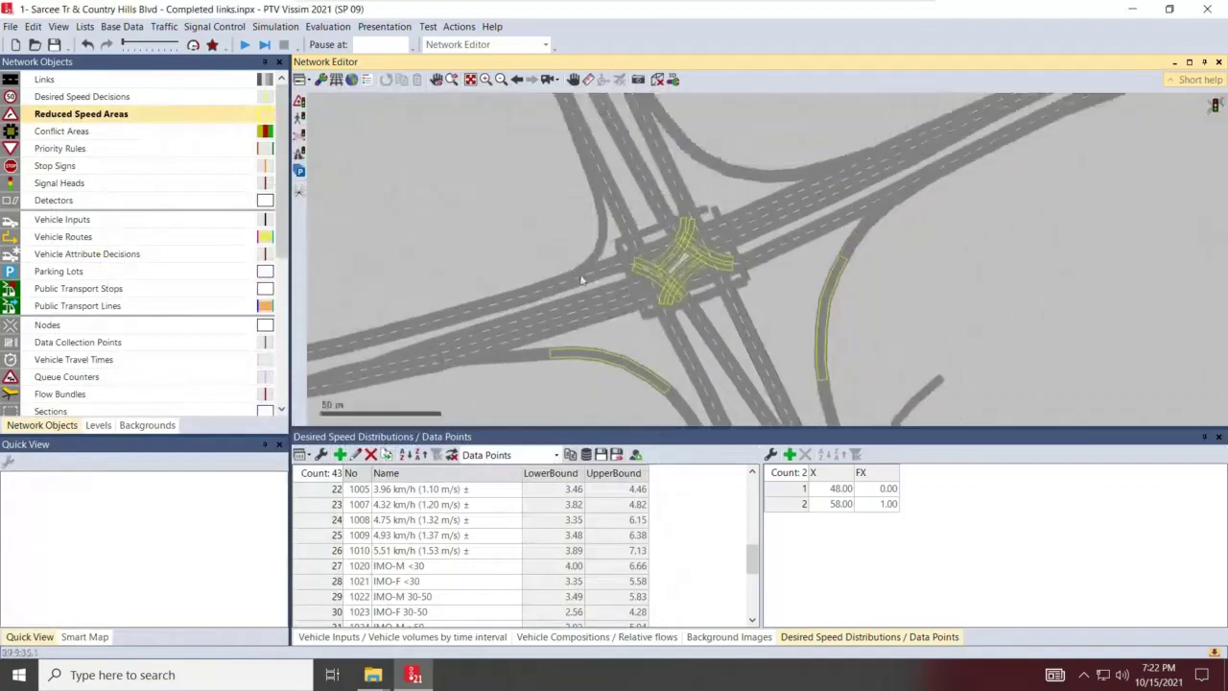
{"action": "scroll", "coordinate": [951, 275], "scroll_direction": "up", "scroll_amount": 2}
{"action": "scroll", "coordinate": [802, 159], "scroll_direction": "down", "scroll_amount": 2}
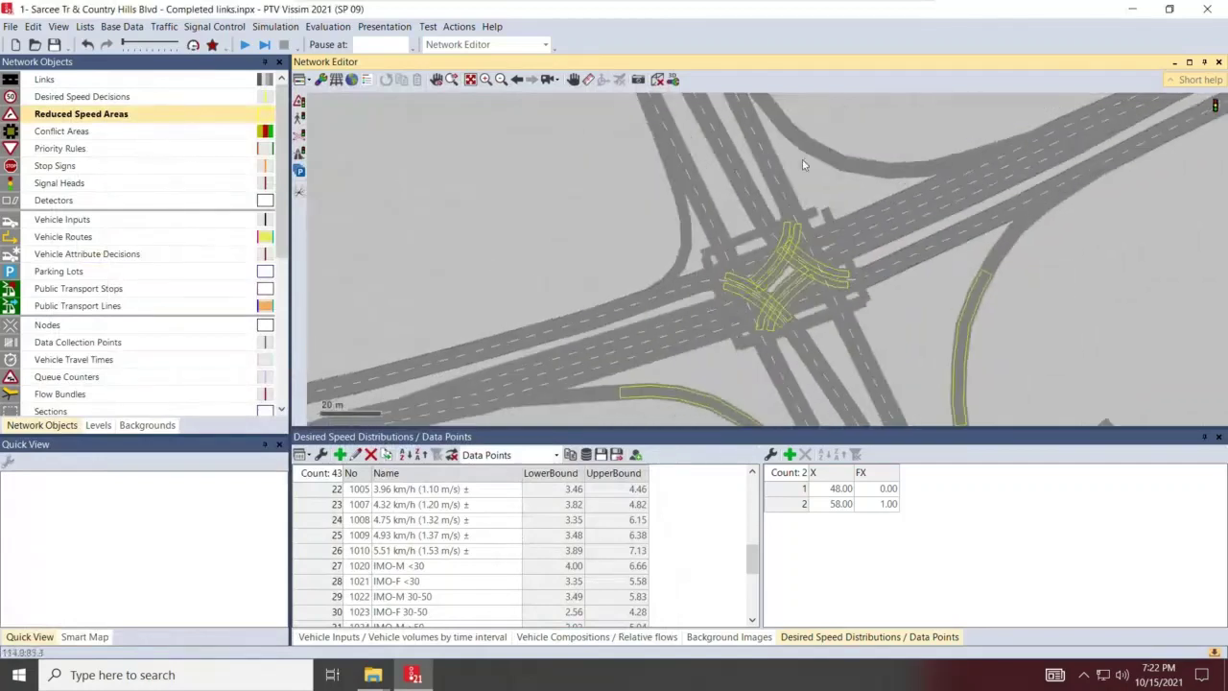
Step: Copy reduced speed area 10 onto ramp link 17 and open the new area 11's settings
{"action": "left_click_drag", "start_coordinate": [913, 377], "coordinate": [760, 219]}
{"action": "double_click", "coordinate": [754, 216]}
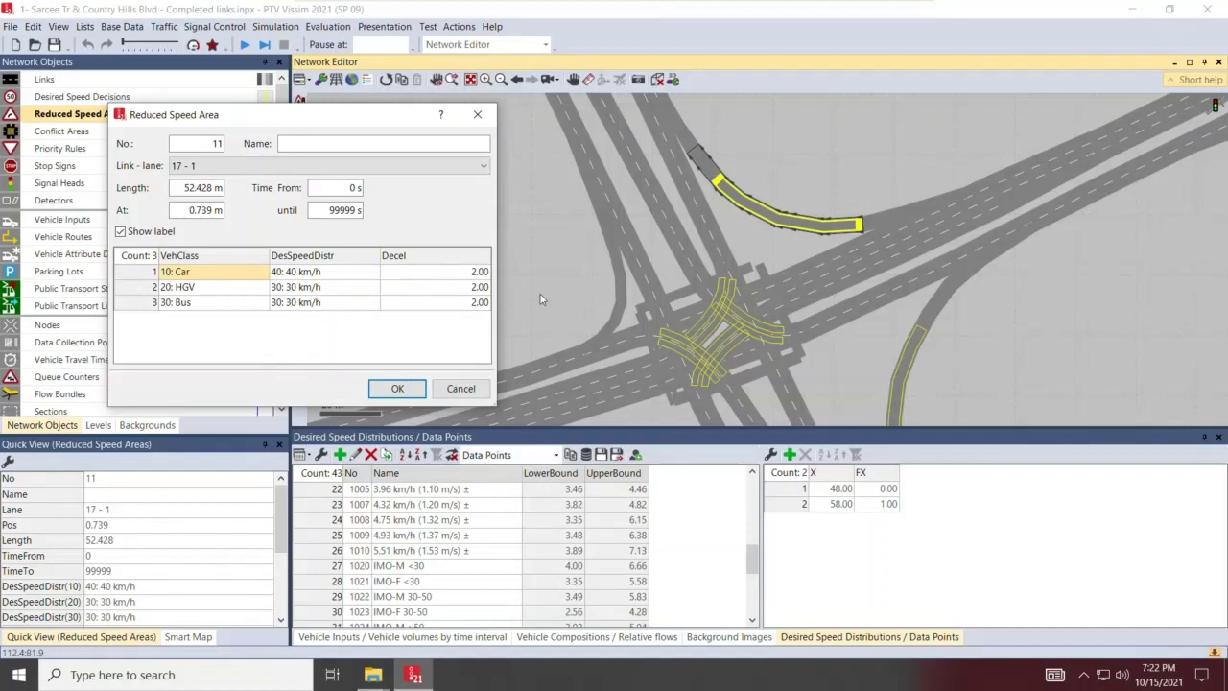
Step: Give area 11 on link 17 a 30 km/h car speed and 25 km/h for HGVs and buses
{"action": "left_click", "coordinate": [397, 387]}
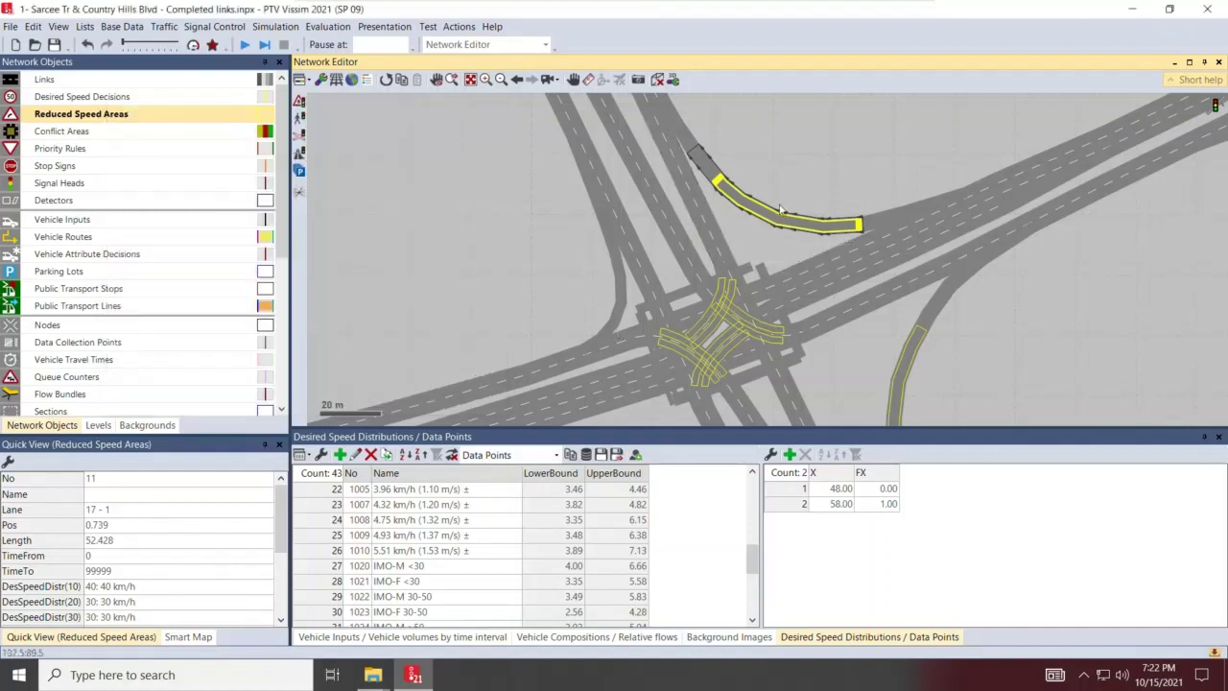
{"action": "double_click", "coordinate": [740, 232]}
{"action": "left_click", "coordinate": [357, 273]}
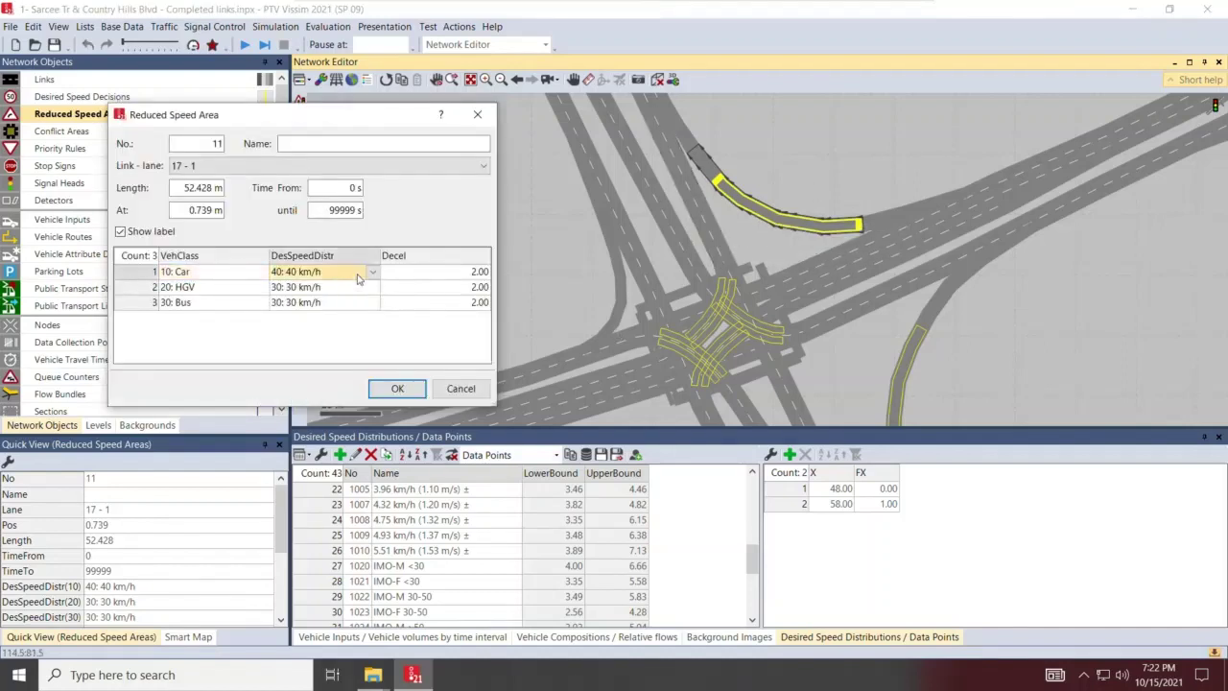
{"action": "left_click", "coordinate": [347, 273]}
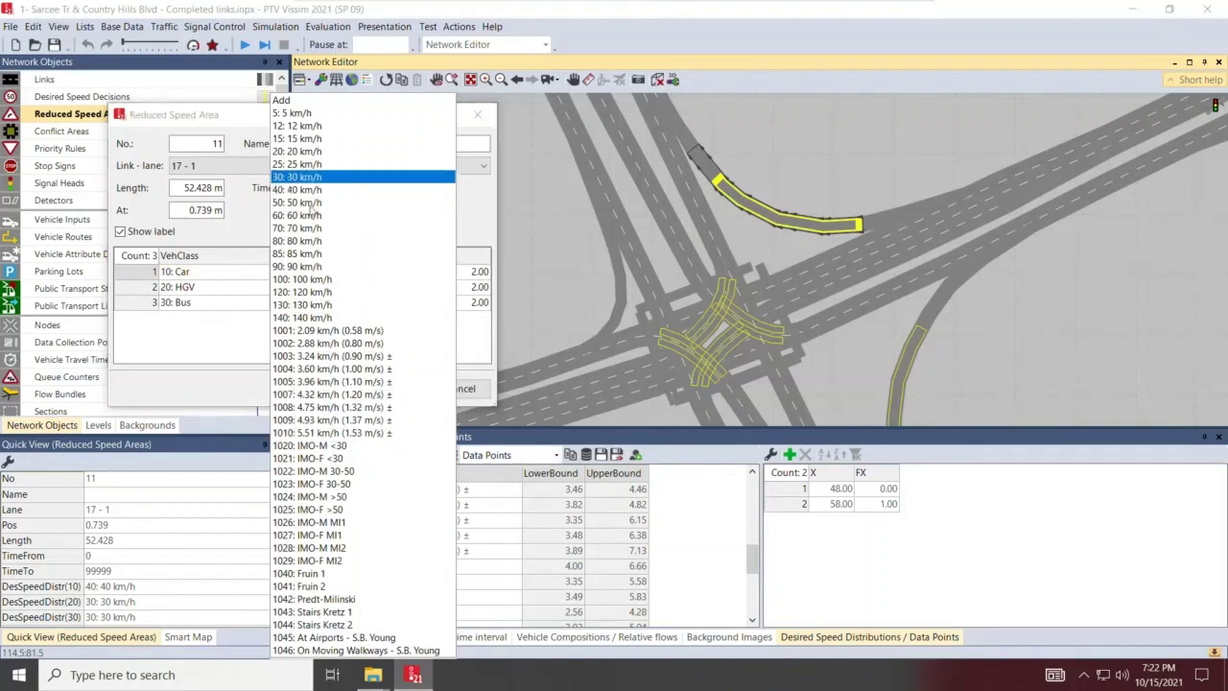
{"action": "left_click", "coordinate": [297, 177]}
{"action": "left_click_drag", "start_coordinate": [341, 286], "coordinate": [371, 304]}
{"action": "left_click", "coordinate": [371, 305]}
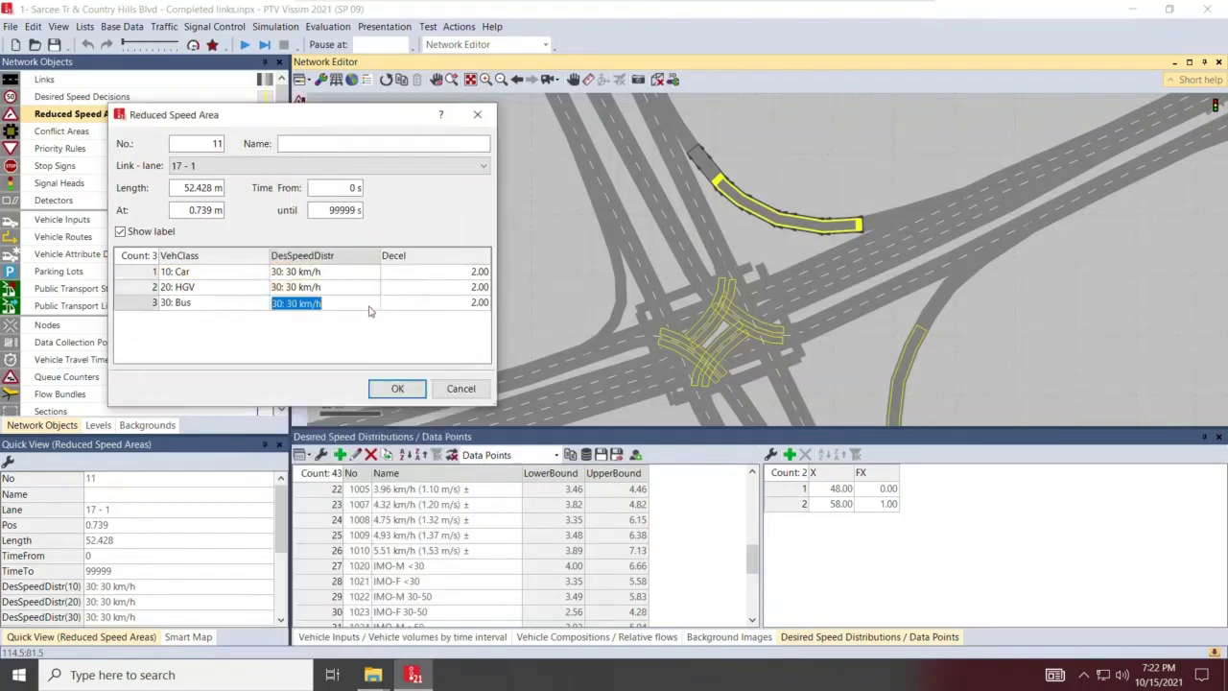
{"action": "left_click", "coordinate": [371, 304]}
{"action": "left_click", "coordinate": [297, 164]}
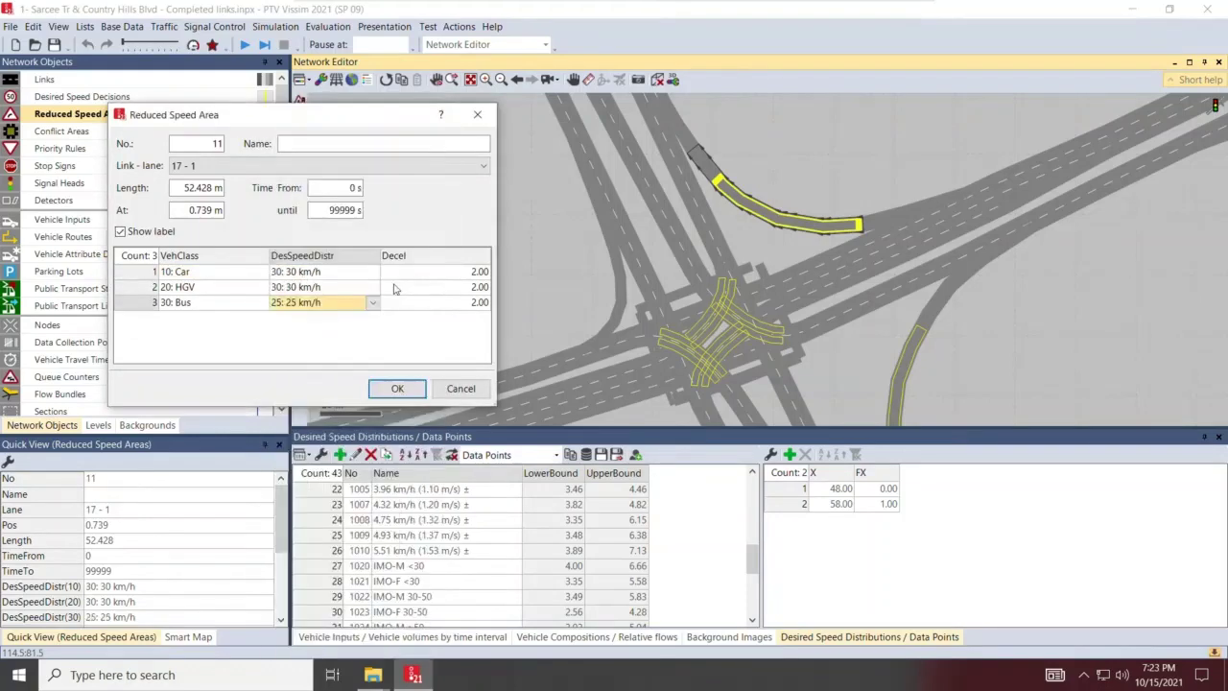
{"action": "left_click", "coordinate": [372, 288]}
{"action": "left_click", "coordinate": [372, 288]}
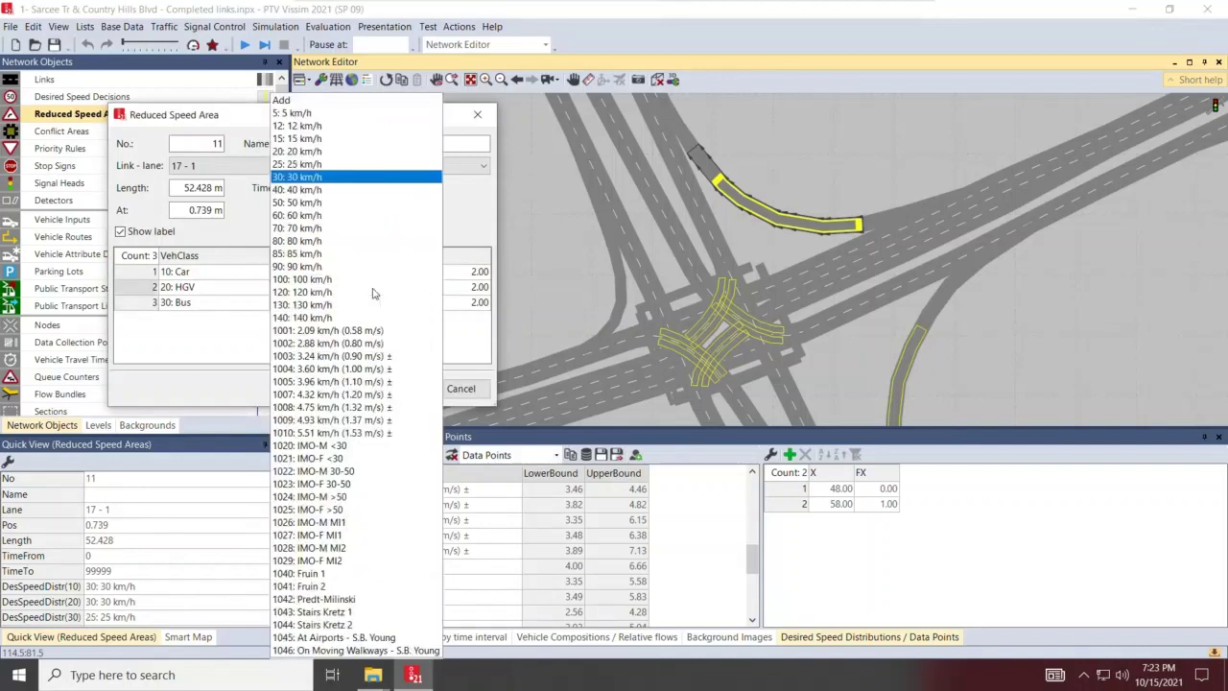
{"action": "left_click", "coordinate": [298, 164]}
Step: Confirm area 11 and copy it onto left ramp link 10022 as area 12
{"action": "left_click", "coordinate": [397, 389]}
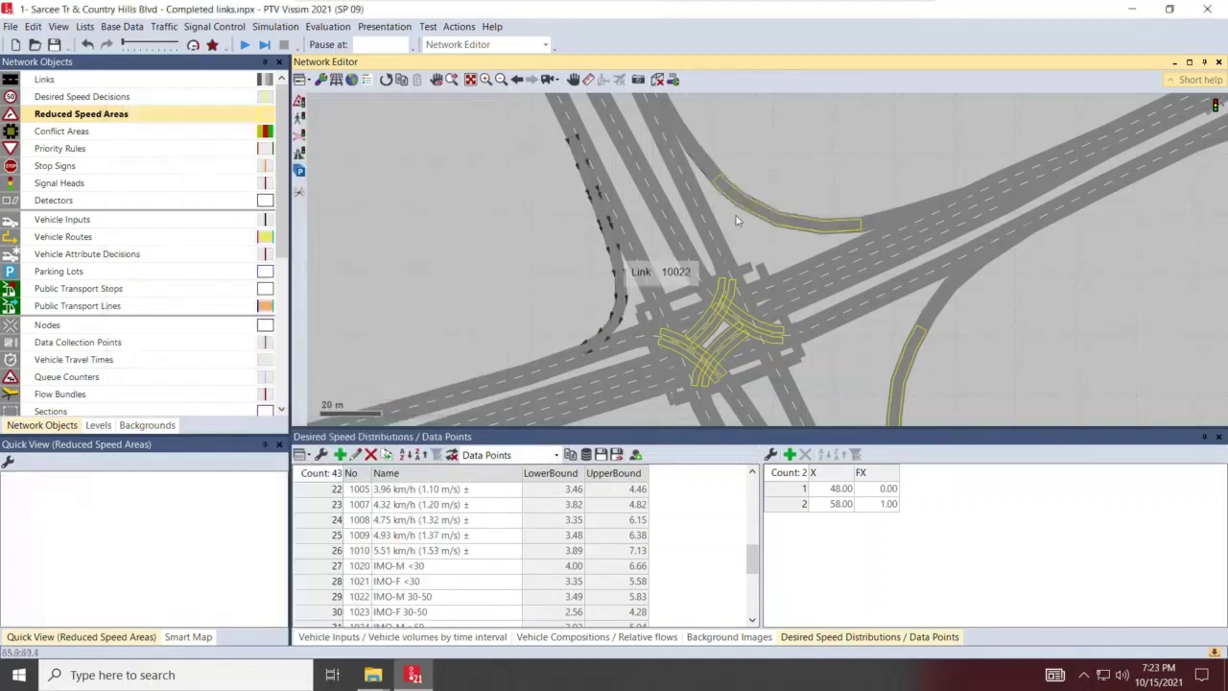
{"action": "left_click", "coordinate": [739, 206]}
{"action": "left_click_drag", "start_coordinate": [651, 283], "coordinate": [632, 310]}
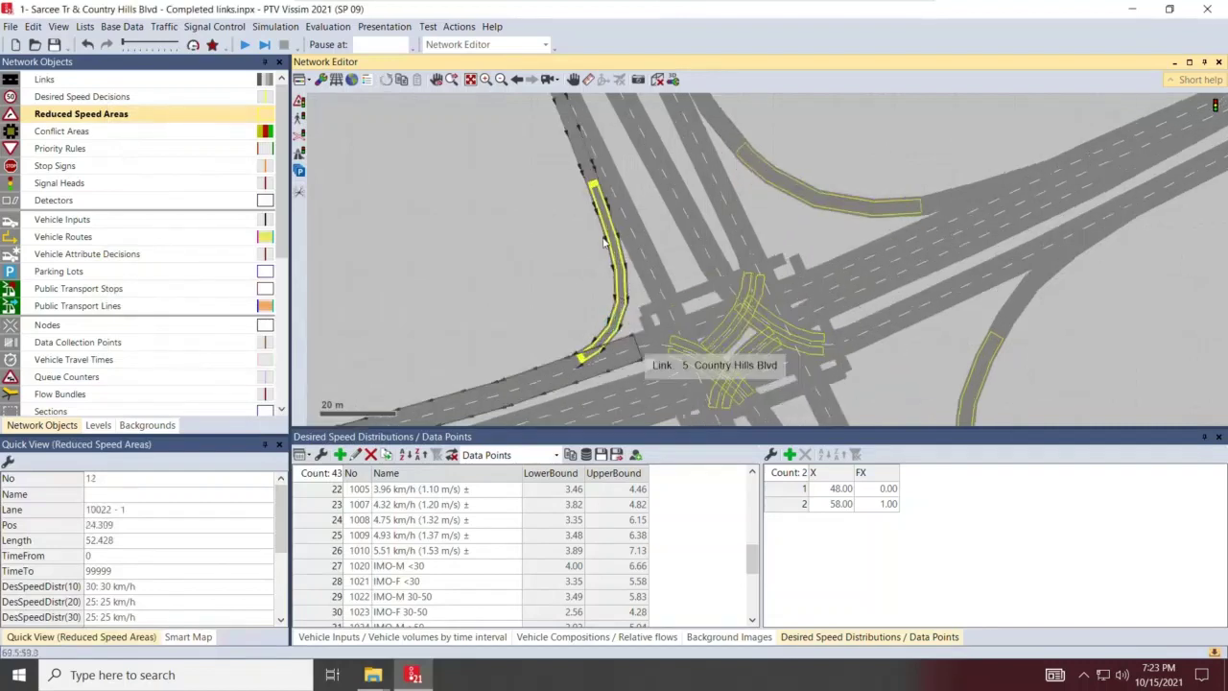
{"action": "scroll", "coordinate": [581, 192], "scroll_direction": "up", "scroll_amount": 3}
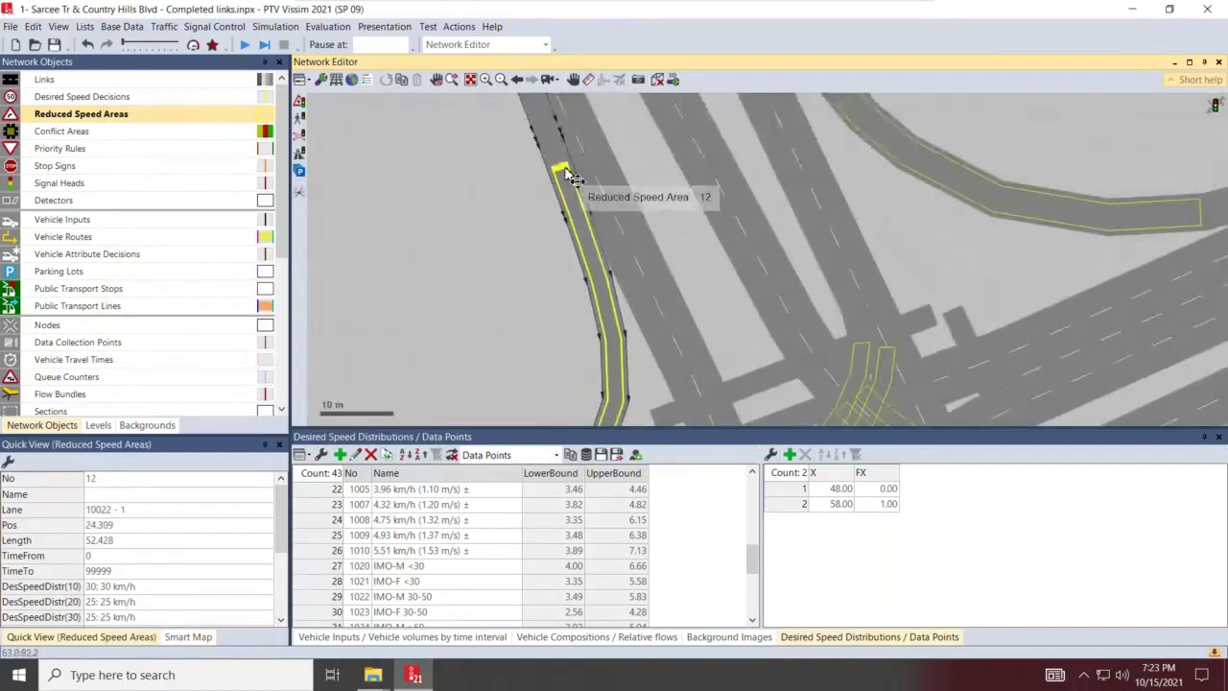
Step: Shorten area 12 to about 26.7 m, starting at 40.403 m along link 10022
{"action": "left_click", "coordinate": [571, 222]}
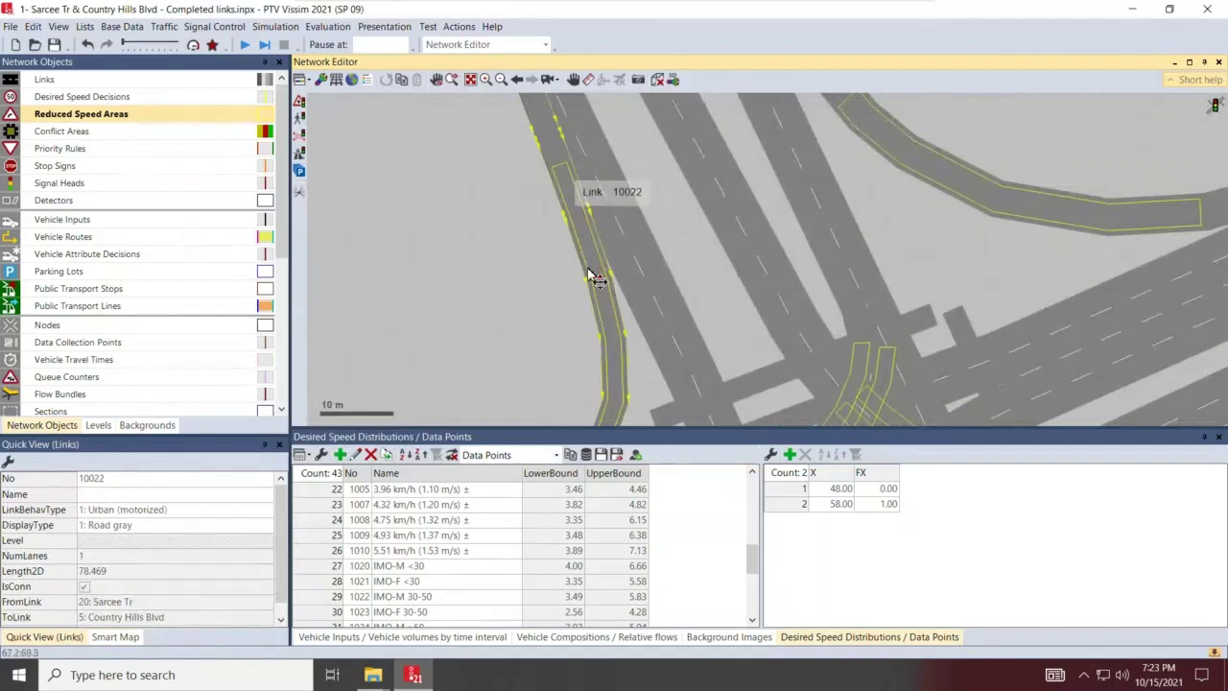
{"action": "left_click", "coordinate": [564, 190]}
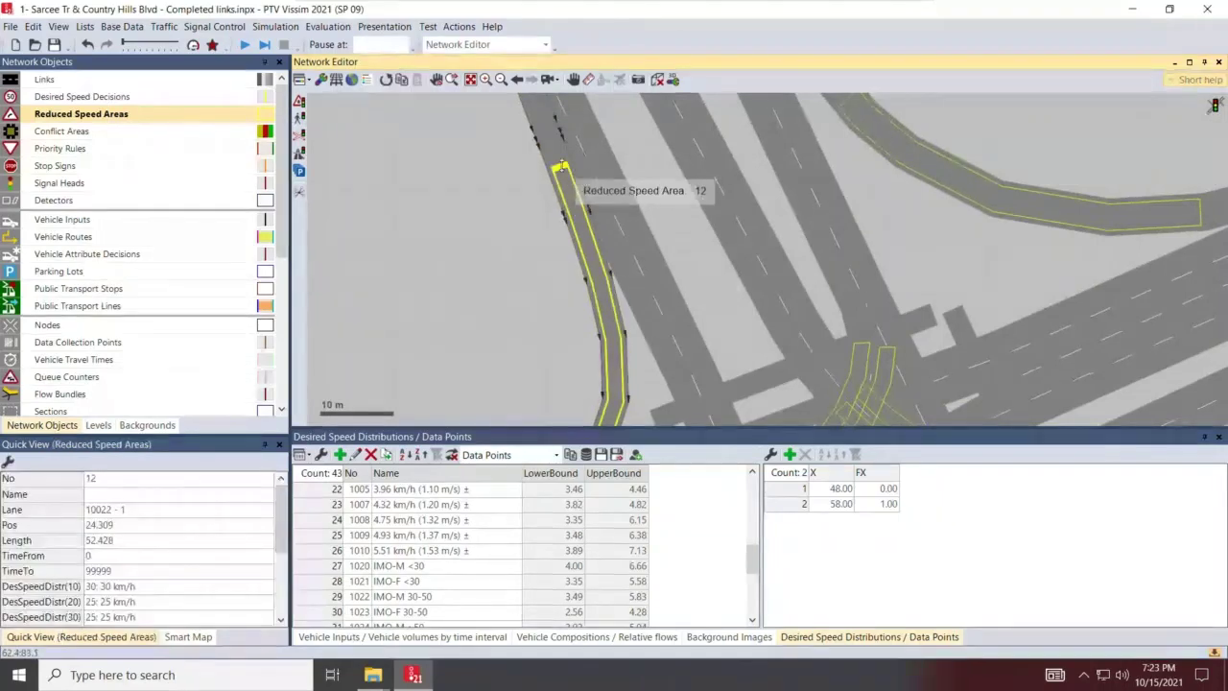
{"action": "left_click_drag", "start_coordinate": [561, 169], "coordinate": [614, 251]}
{"action": "scroll", "coordinate": [499, 268], "scroll_direction": "down", "scroll_amount": 3}
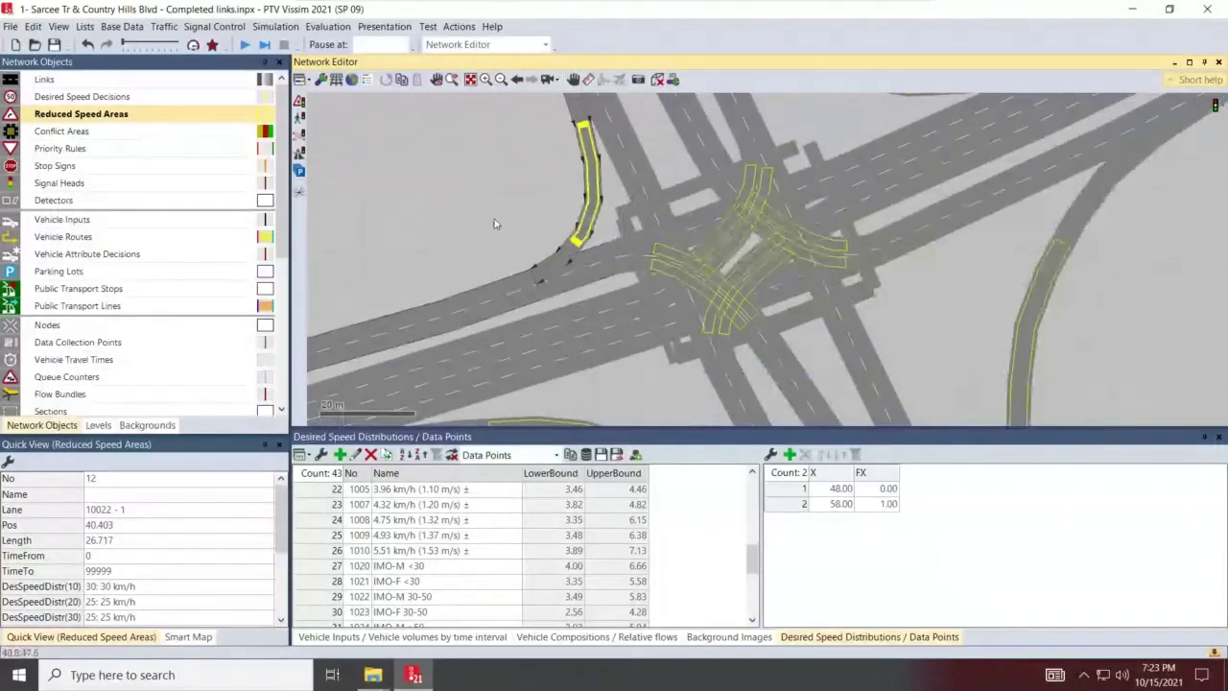
{"action": "scroll", "coordinate": [838, 238], "scroll_direction": "down", "scroll_amount": 2}
{"action": "scroll", "coordinate": [657, 275], "scroll_direction": "up", "scroll_amount": 2}
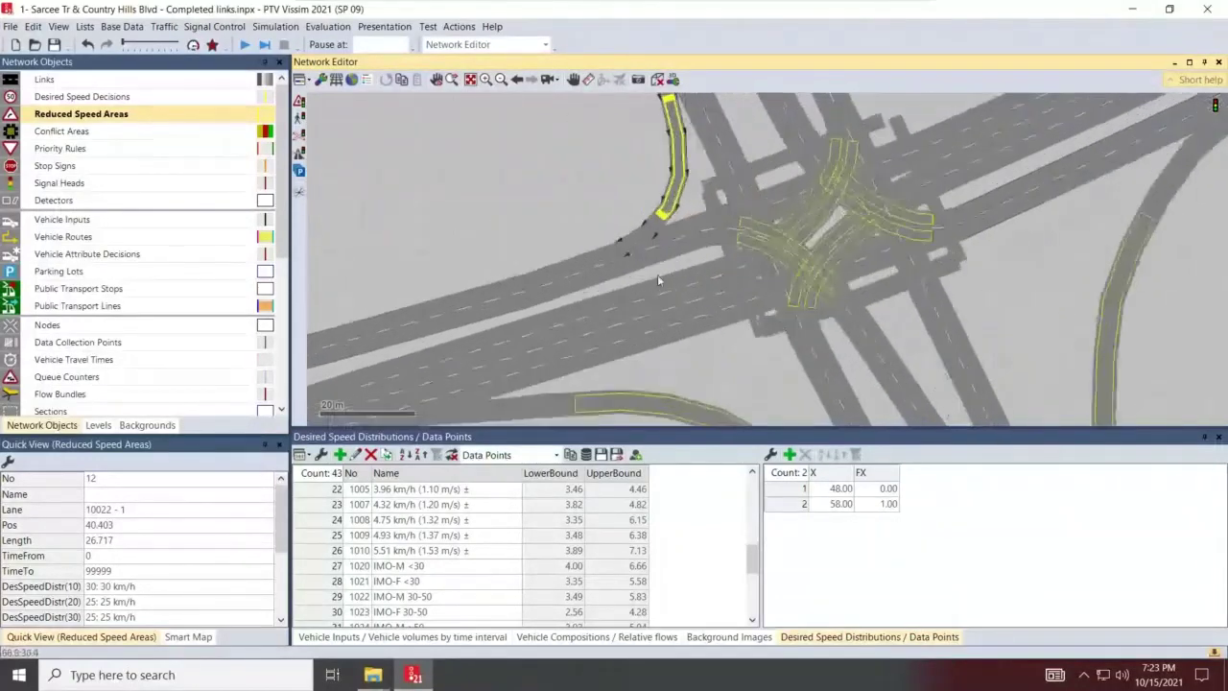
{"action": "scroll", "coordinate": [629, 282], "scroll_direction": "up", "scroll_amount": 1}
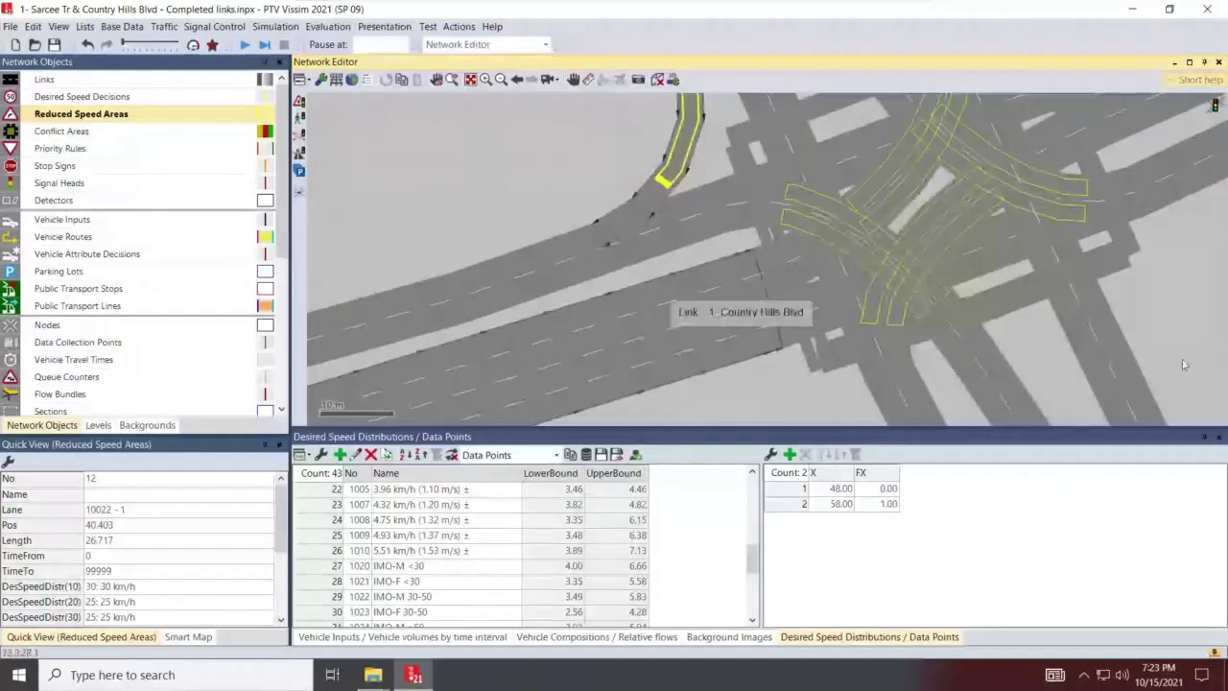
{"action": "scroll", "coordinate": [729, 317], "scroll_direction": "down", "scroll_amount": 1}
{"action": "scroll", "coordinate": [988, 360], "scroll_direction": "up", "scroll_amount": 1}
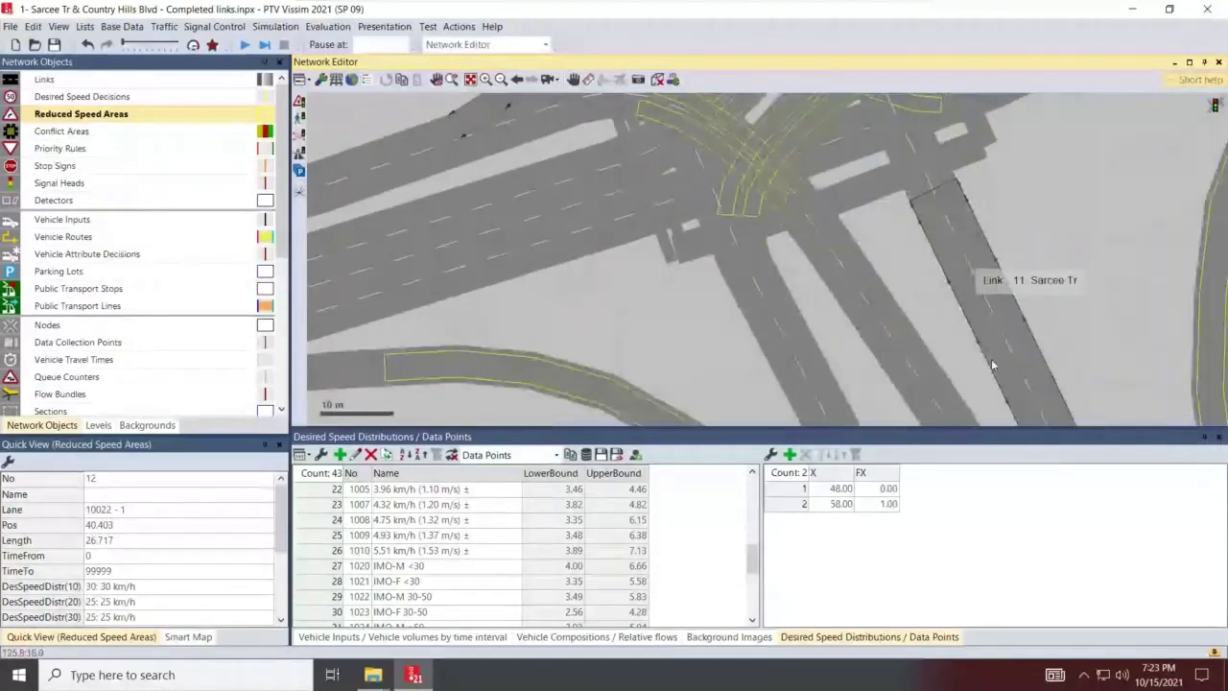
{"action": "left_click", "coordinate": [800, 186]}
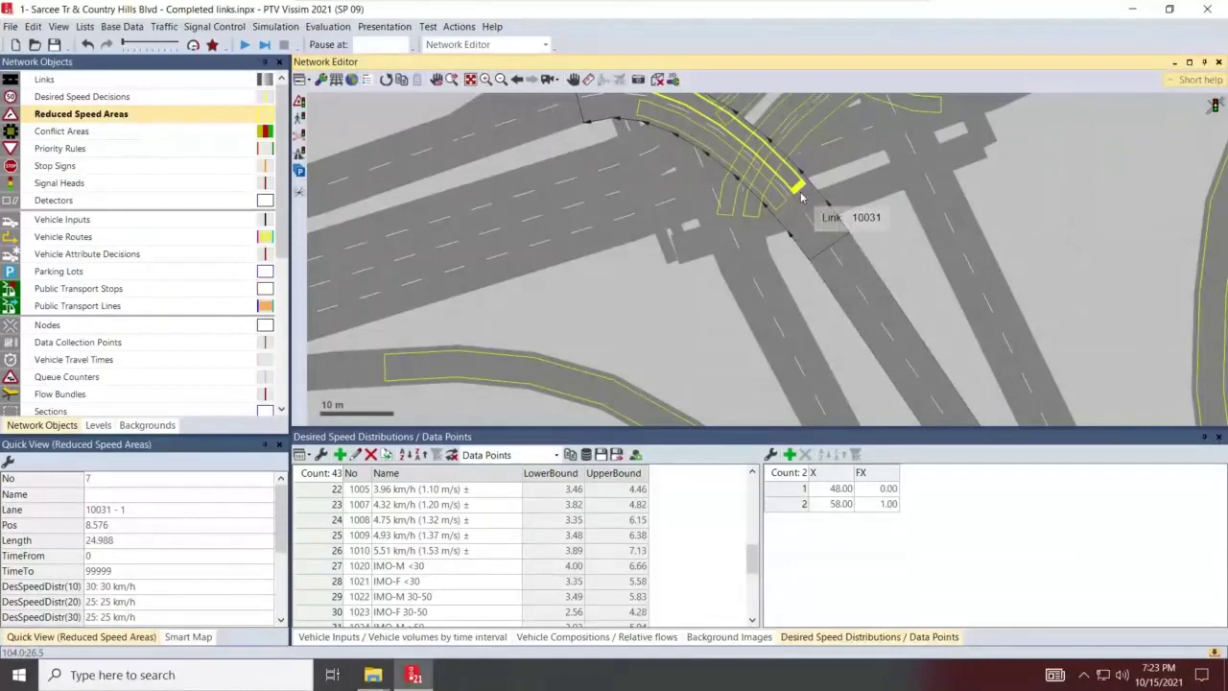
{"action": "scroll", "coordinate": [801, 196], "scroll_direction": "down", "scroll_amount": 2}
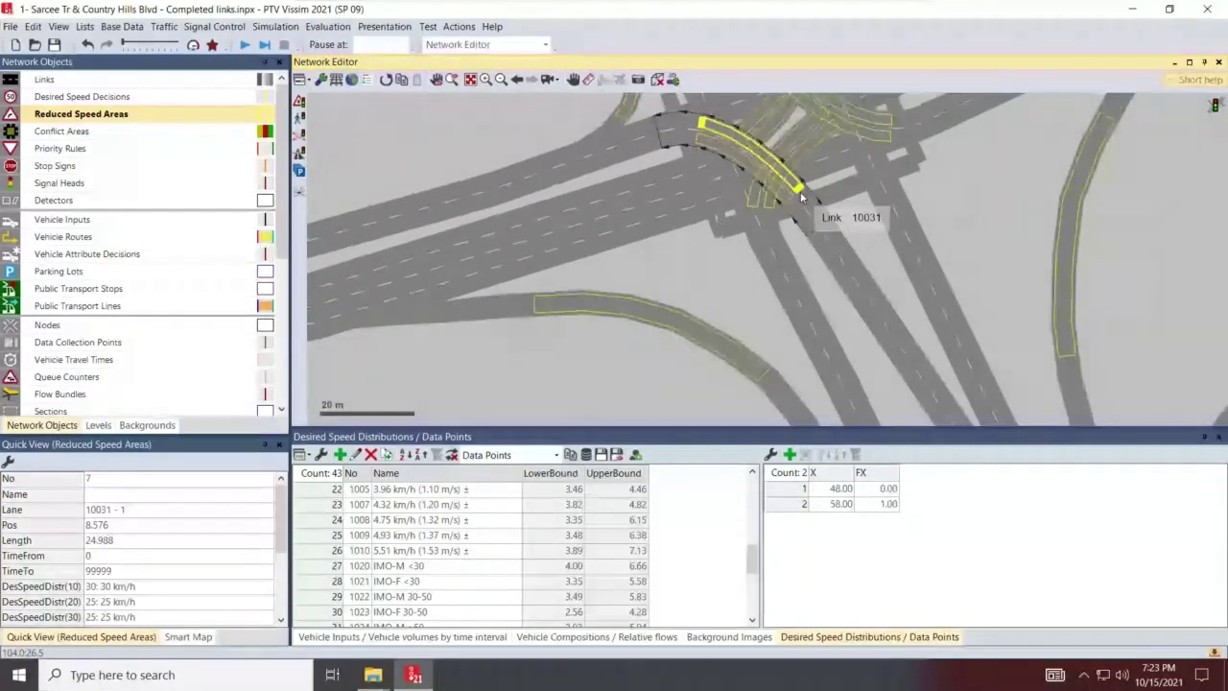
{"action": "scroll", "coordinate": [406, 316], "scroll_direction": "down", "scroll_amount": 2}
{"action": "scroll", "coordinate": [792, 344], "scroll_direction": "up", "scroll_amount": 3}
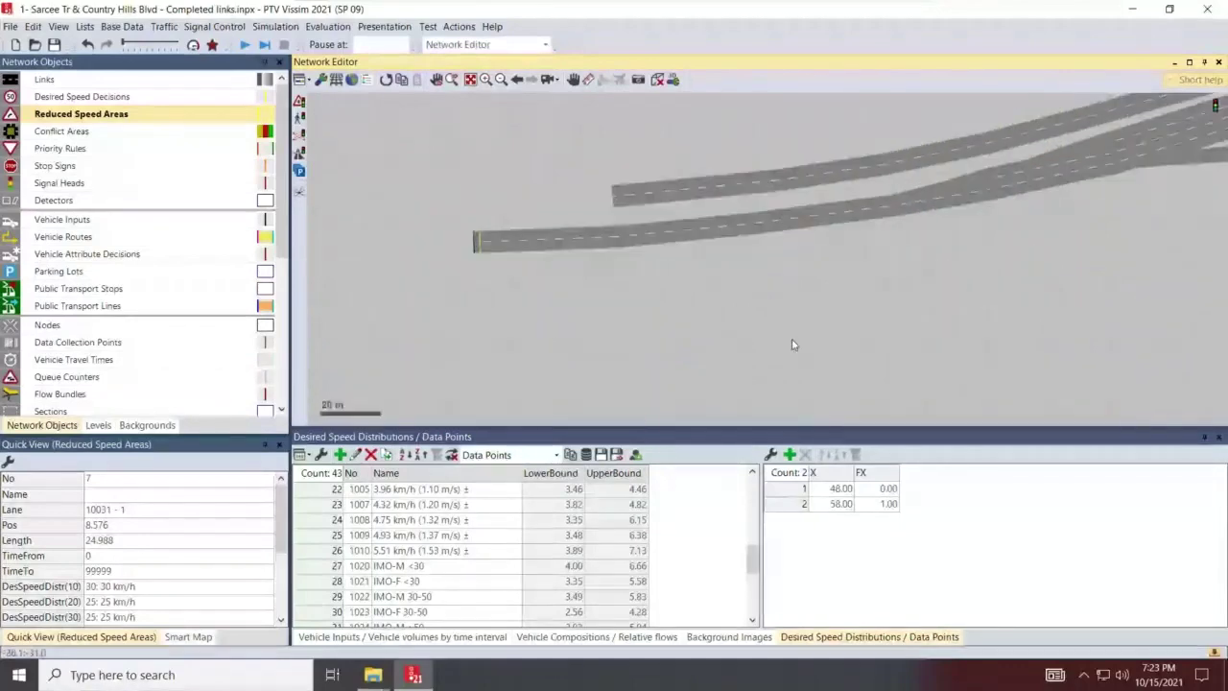
{"action": "scroll", "coordinate": [491, 245], "scroll_direction": "up", "scroll_amount": 1}
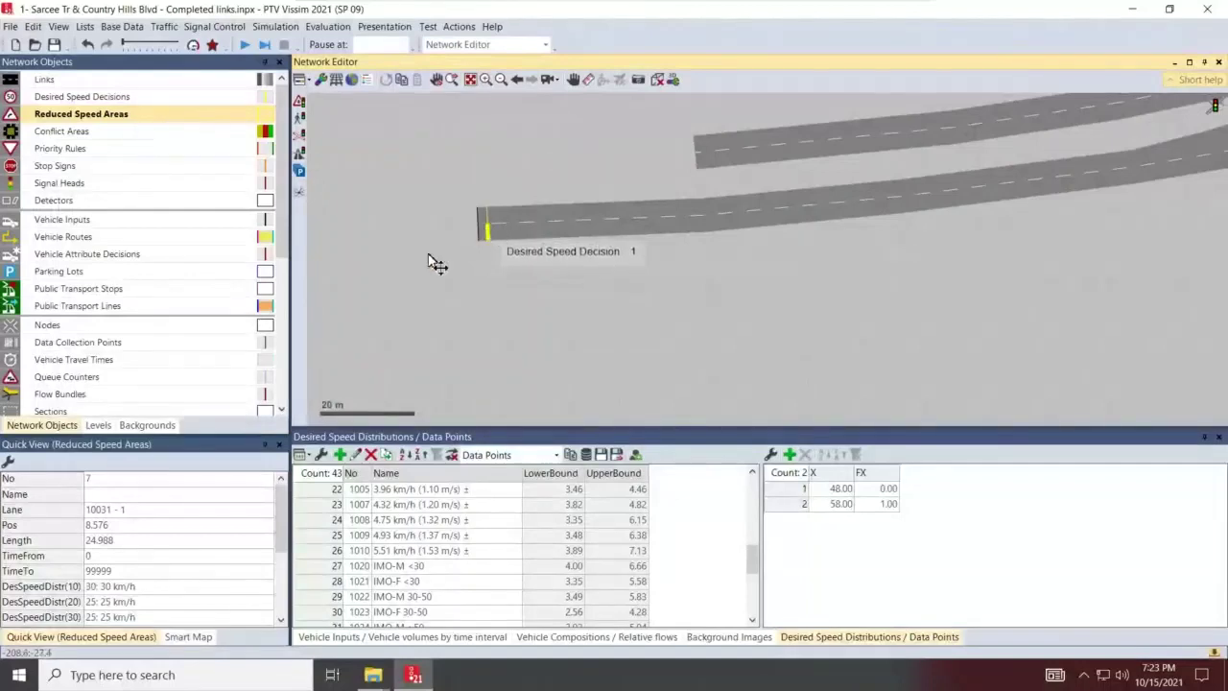
{"action": "scroll", "coordinate": [419, 270], "scroll_direction": "down", "scroll_amount": 2}
{"action": "scroll", "coordinate": [593, 325], "scroll_direction": "up", "scroll_amount": 2}
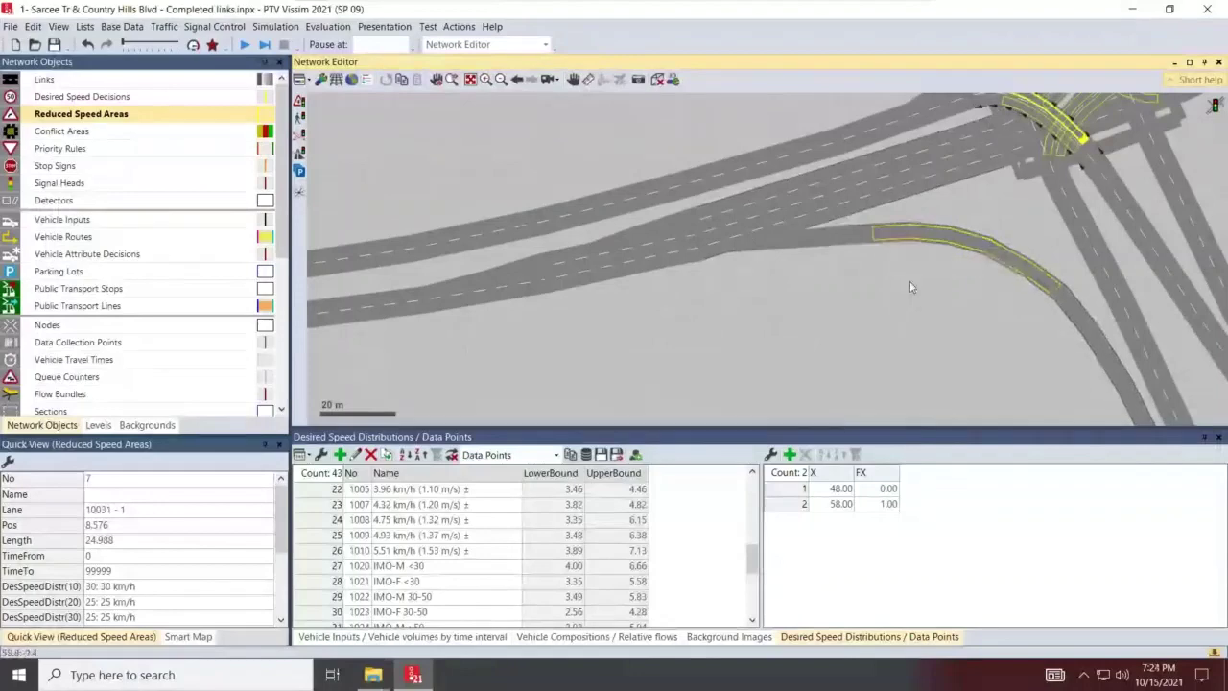
Step: Set area 12 on link 10022 to 25 km/h for cars and 20 km/h for HGVs and buses
{"action": "left_click_drag", "start_coordinate": [867, 292], "coordinate": [751, 346]}
{"action": "left_click", "coordinate": [1083, 219]}
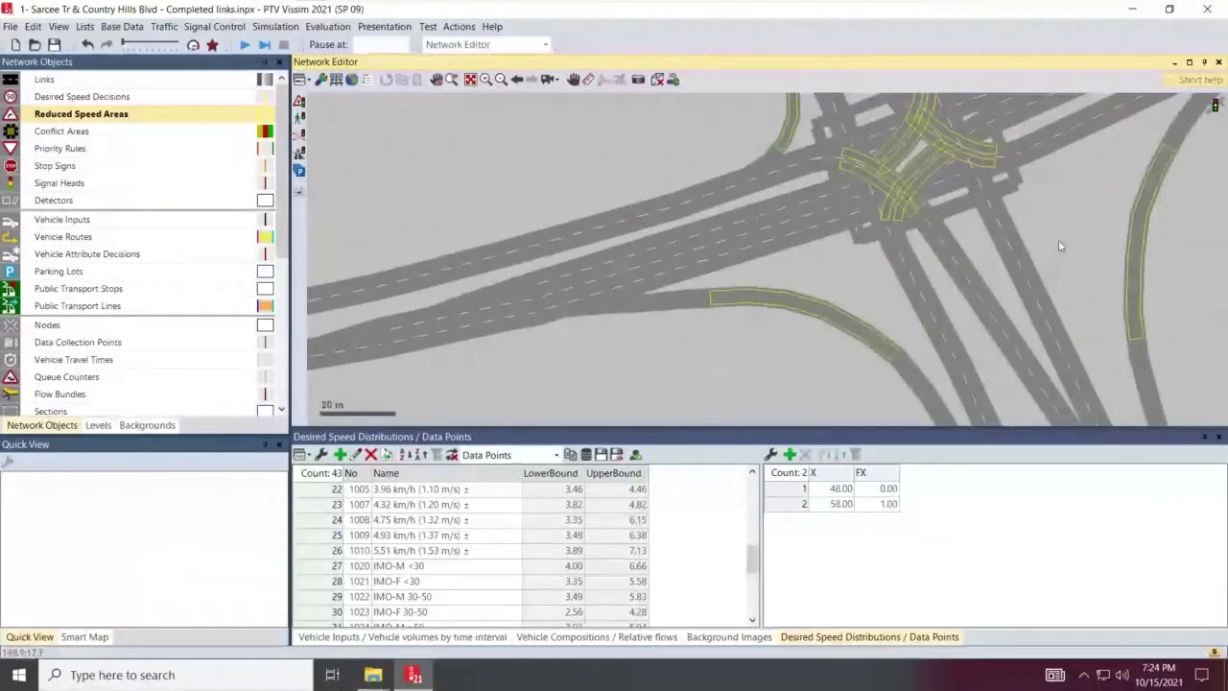
{"action": "left_click_drag", "start_coordinate": [1076, 182], "coordinate": [893, 277]}
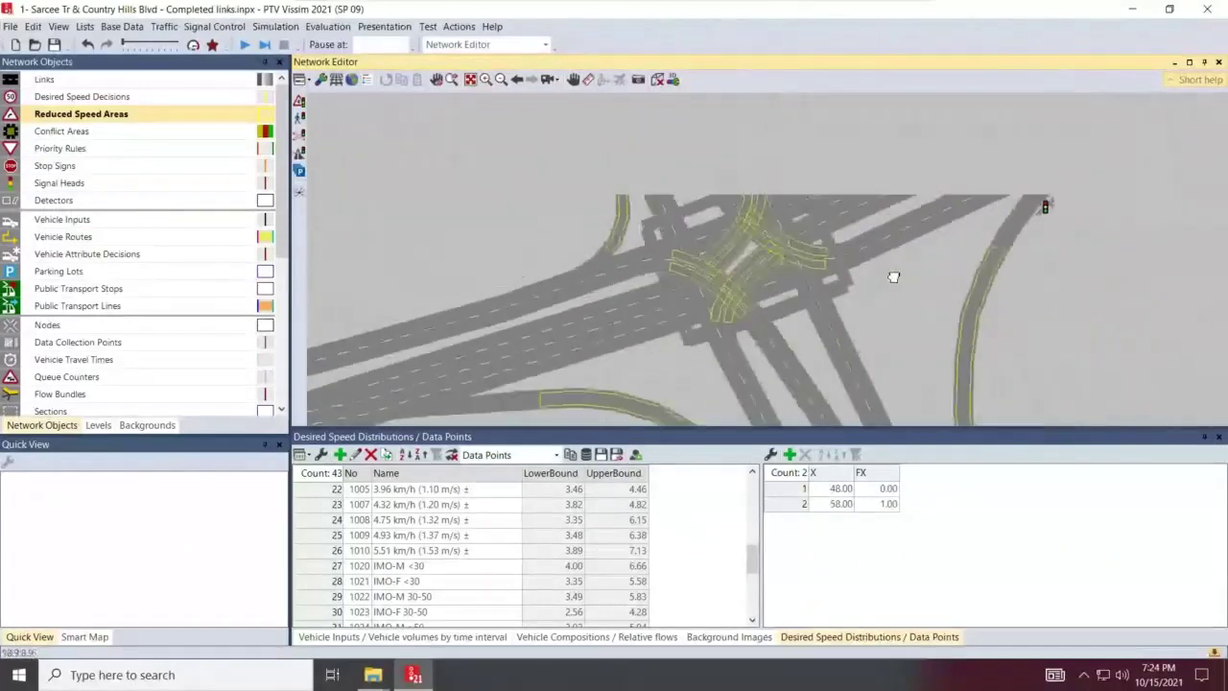
{"action": "double_click", "coordinate": [612, 206]}
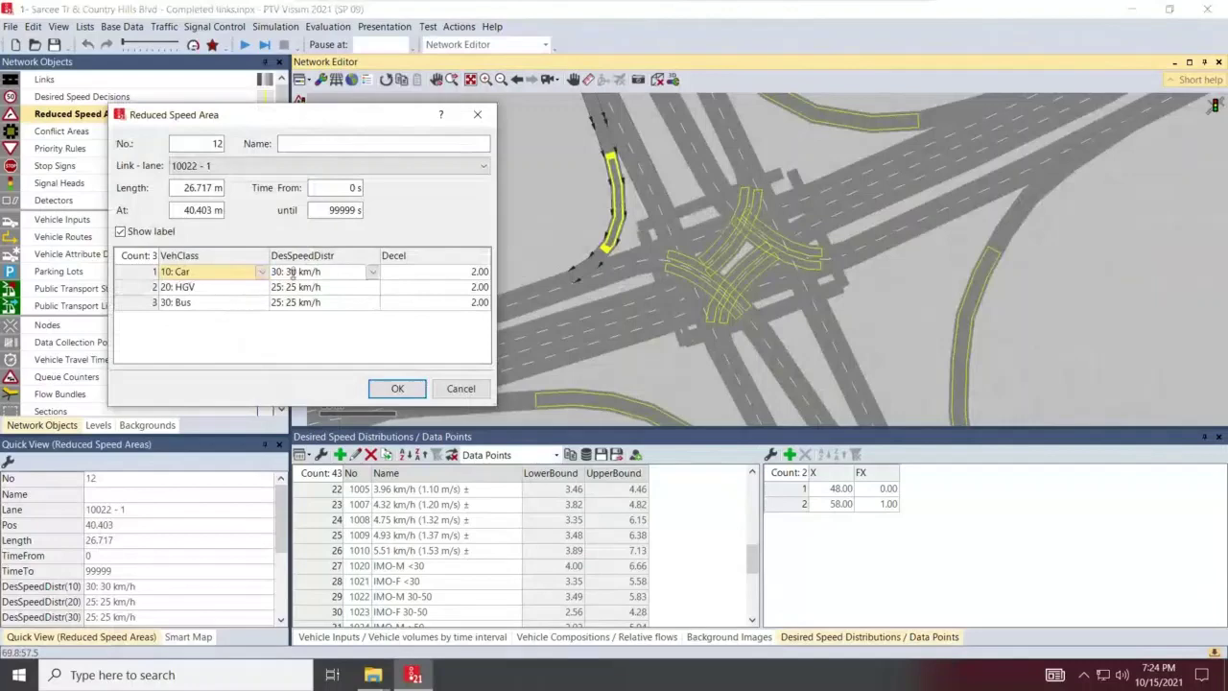
{"action": "left_click", "coordinate": [293, 273]}
{"action": "left_click", "coordinate": [324, 279]}
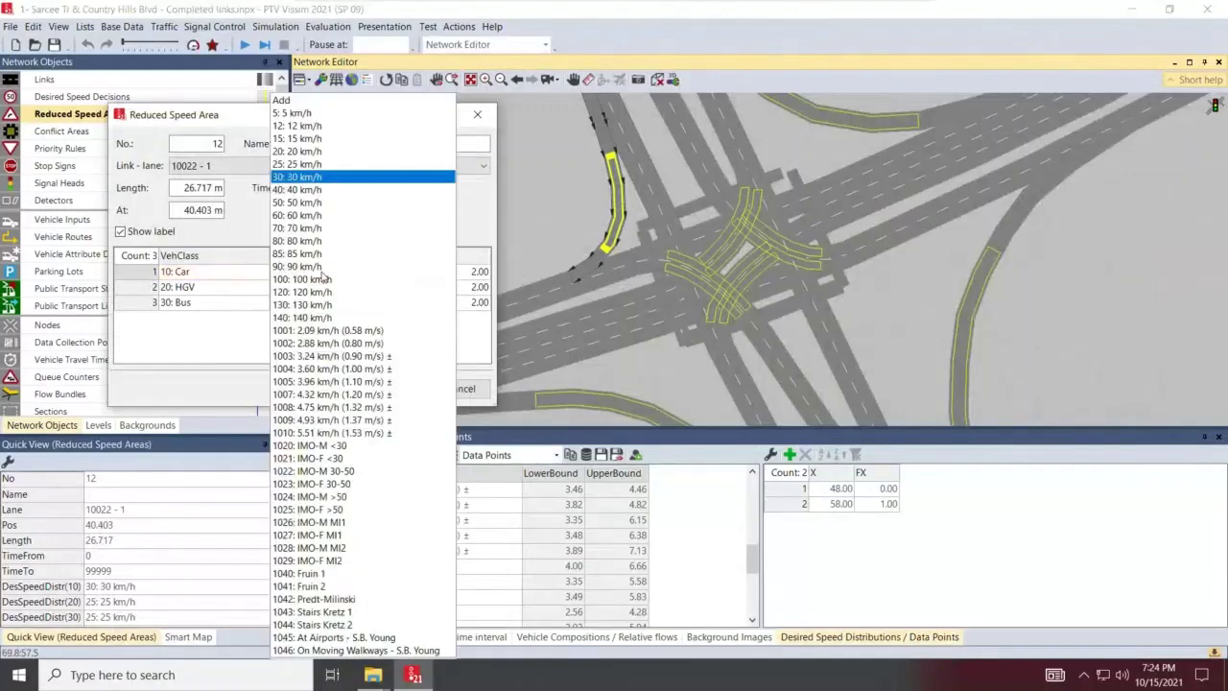
{"action": "left_click", "coordinate": [309, 166]}
{"action": "left_click_drag", "start_coordinate": [306, 287], "coordinate": [303, 305]}
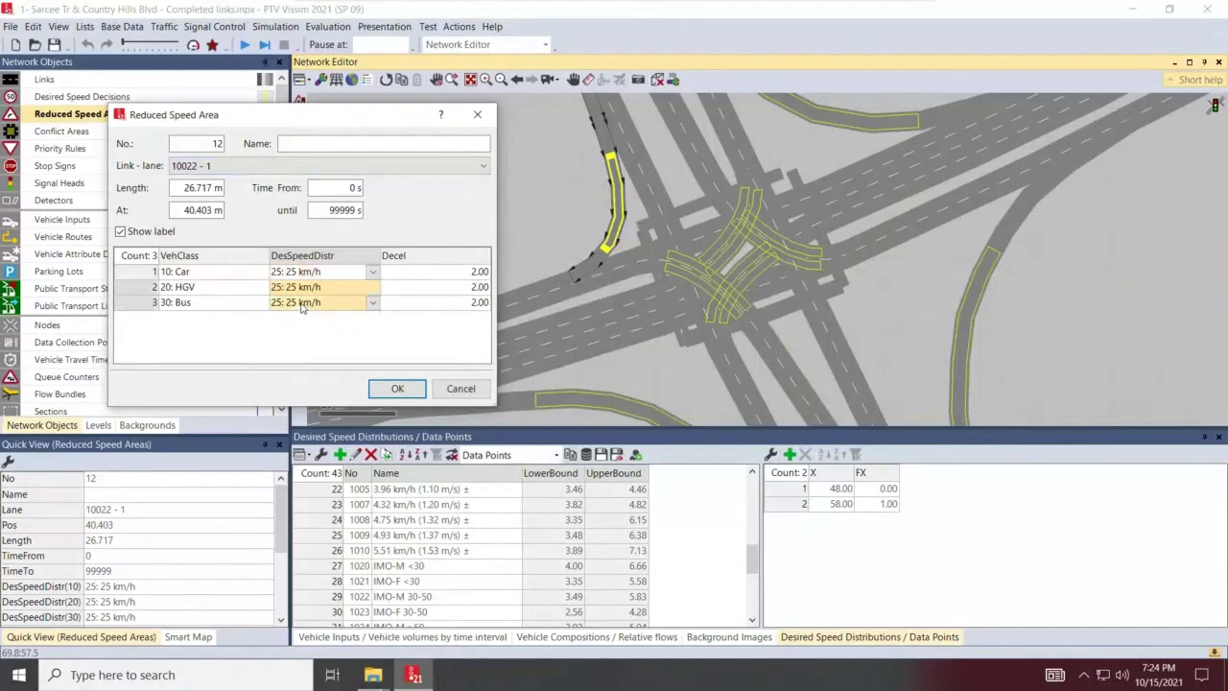
{"action": "left_click", "coordinate": [373, 305]}
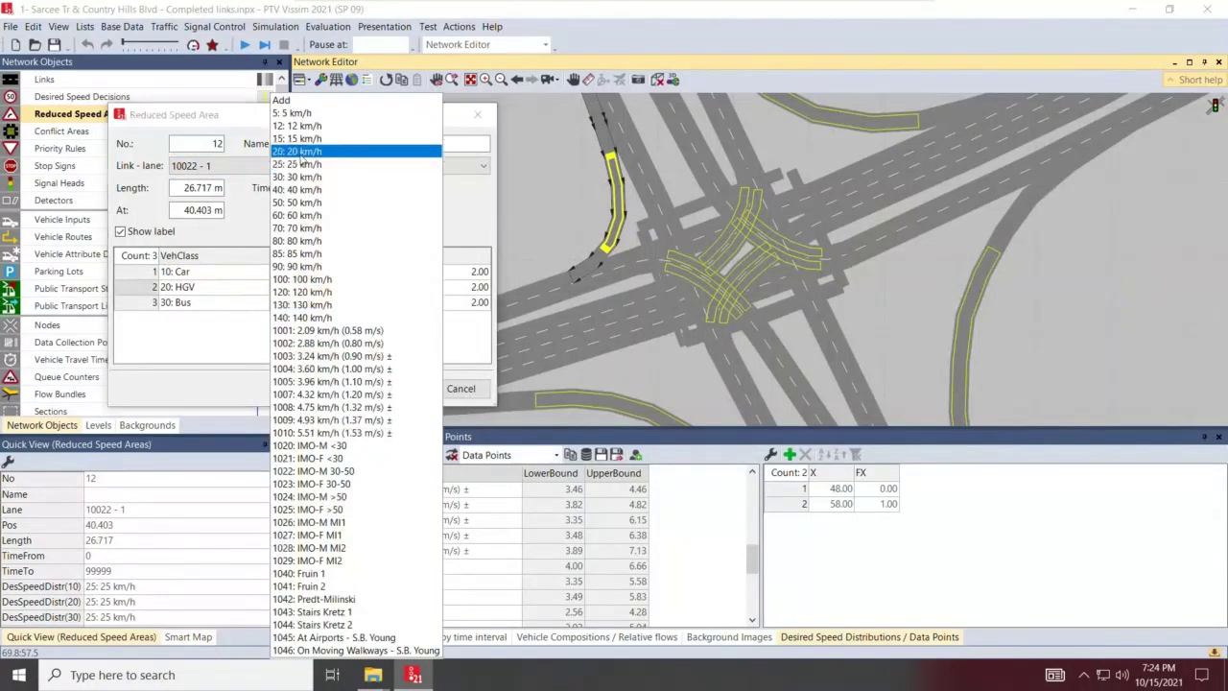
{"action": "left_click", "coordinate": [302, 156]}
{"action": "left_click", "coordinate": [398, 390]}
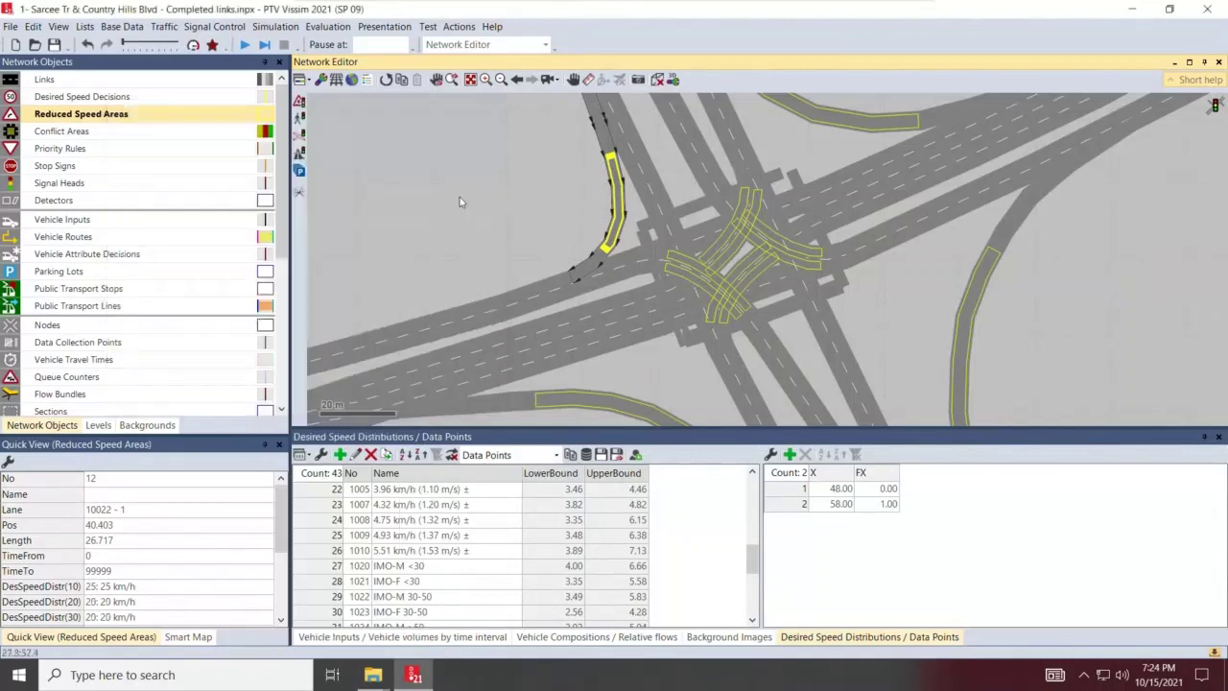
{"action": "left_click", "coordinate": [460, 197]}
{"action": "scroll", "coordinate": [544, 217], "scroll_direction": "down", "scroll_amount": 2}
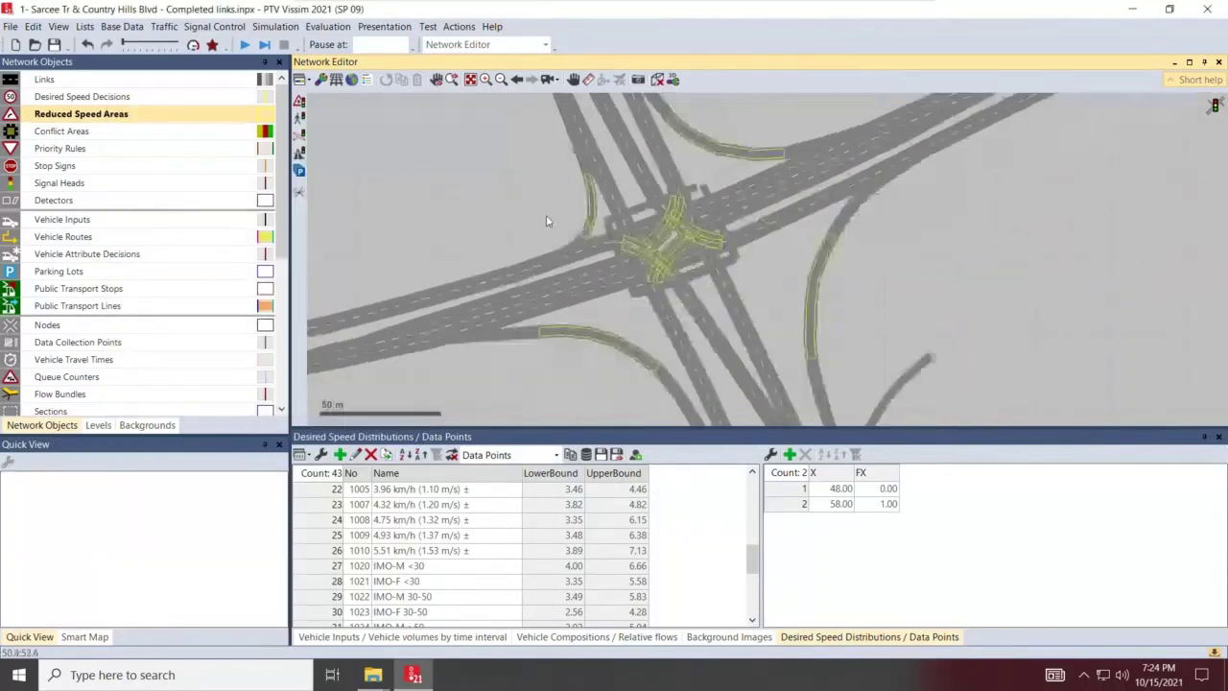
{"action": "scroll", "coordinate": [687, 323], "scroll_direction": "up", "scroll_amount": 3}
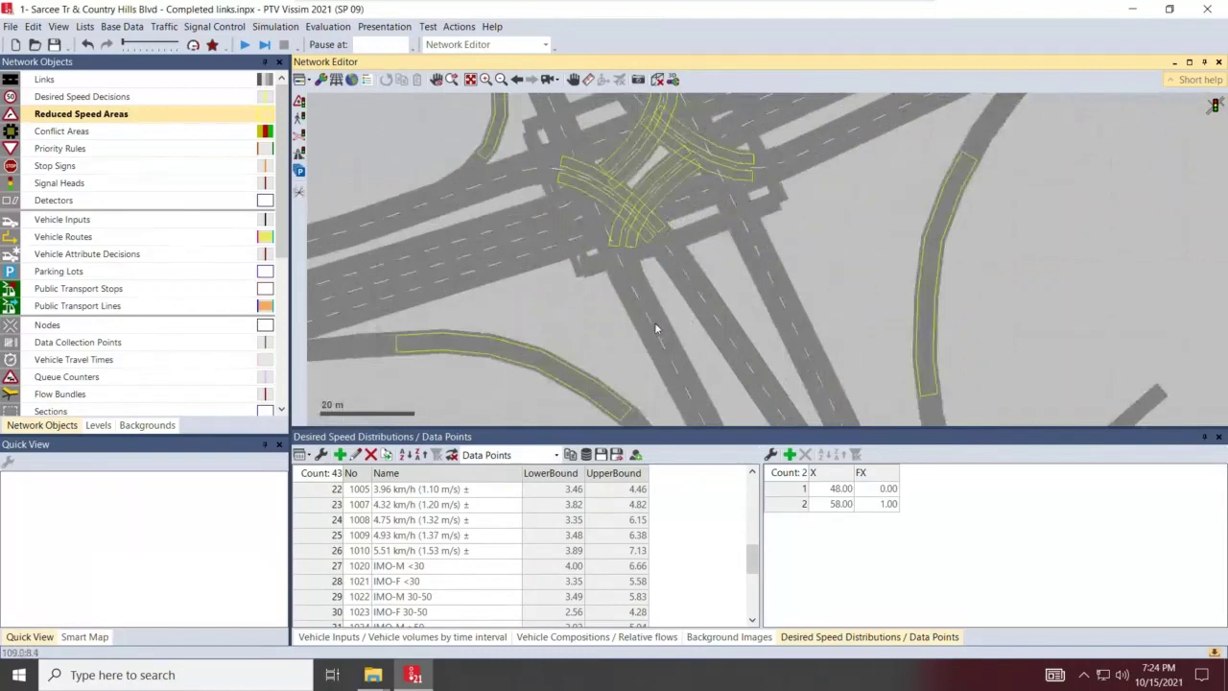
{"action": "scroll", "coordinate": [655, 329], "scroll_direction": "up", "scroll_amount": 3}
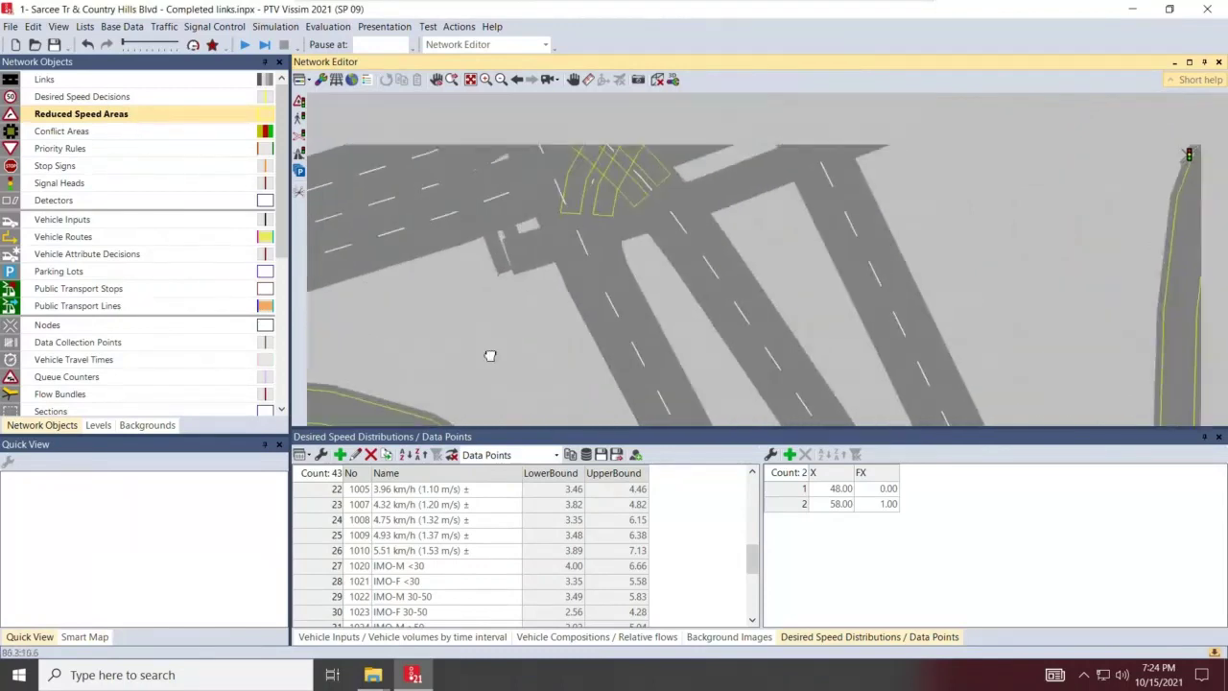
{"action": "scroll", "coordinate": [489, 355], "scroll_direction": "down", "scroll_amount": 2}
{"action": "scroll", "coordinate": [523, 346], "scroll_direction": "up", "scroll_amount": 2}
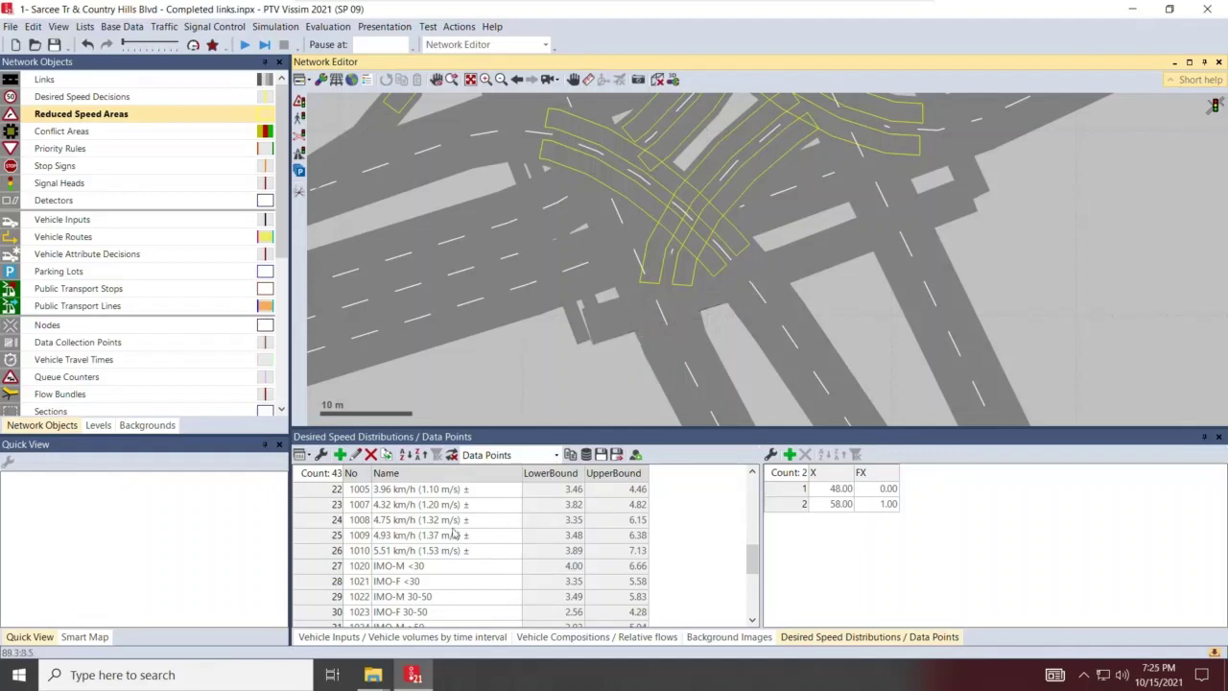
{"action": "scroll", "coordinate": [460, 553], "scroll_direction": "down", "scroll_amount": 4}
{"action": "scroll", "coordinate": [461, 551], "scroll_direction": "down", "scroll_amount": 1}
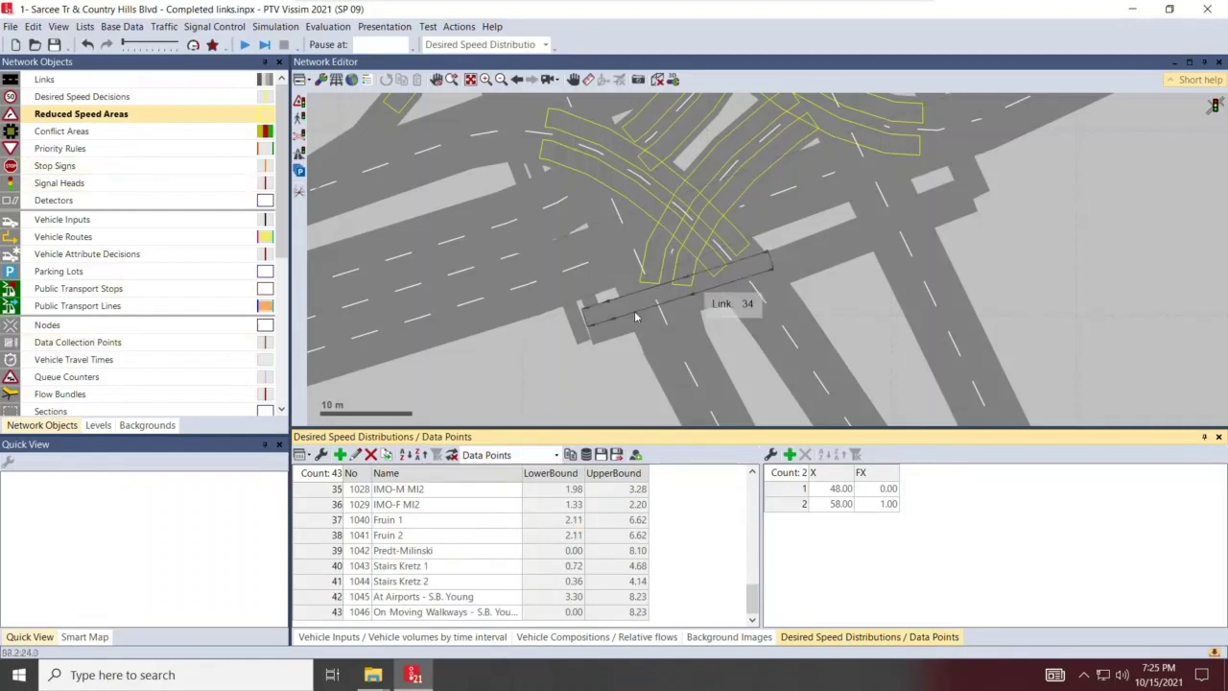
{"action": "left_click", "coordinate": [615, 333]}
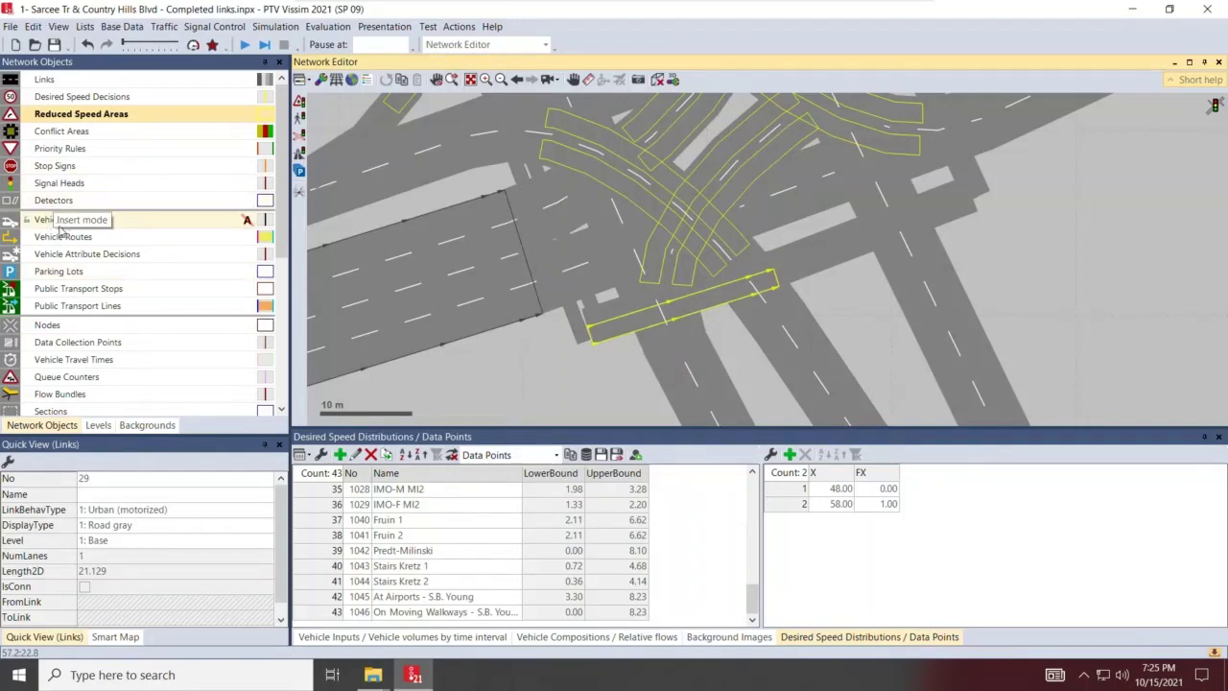
{"action": "left_click", "coordinate": [1084, 244]}
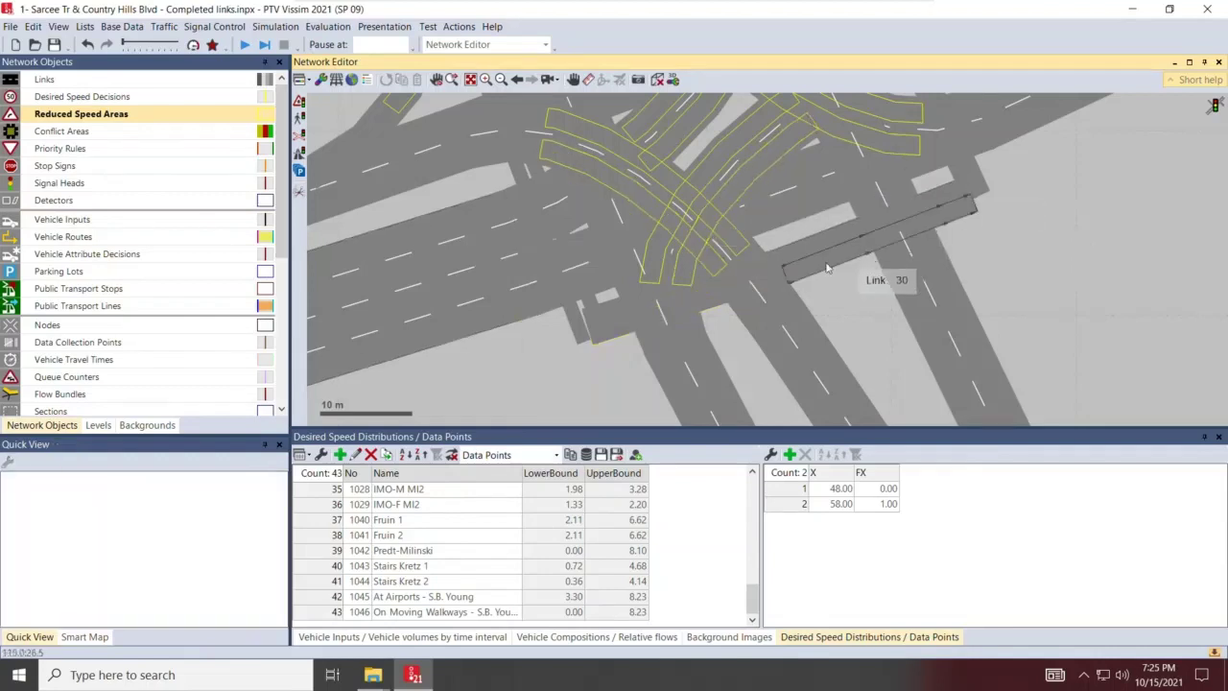
{"action": "scroll", "coordinate": [838, 308], "scroll_direction": "down", "scroll_amount": 3}
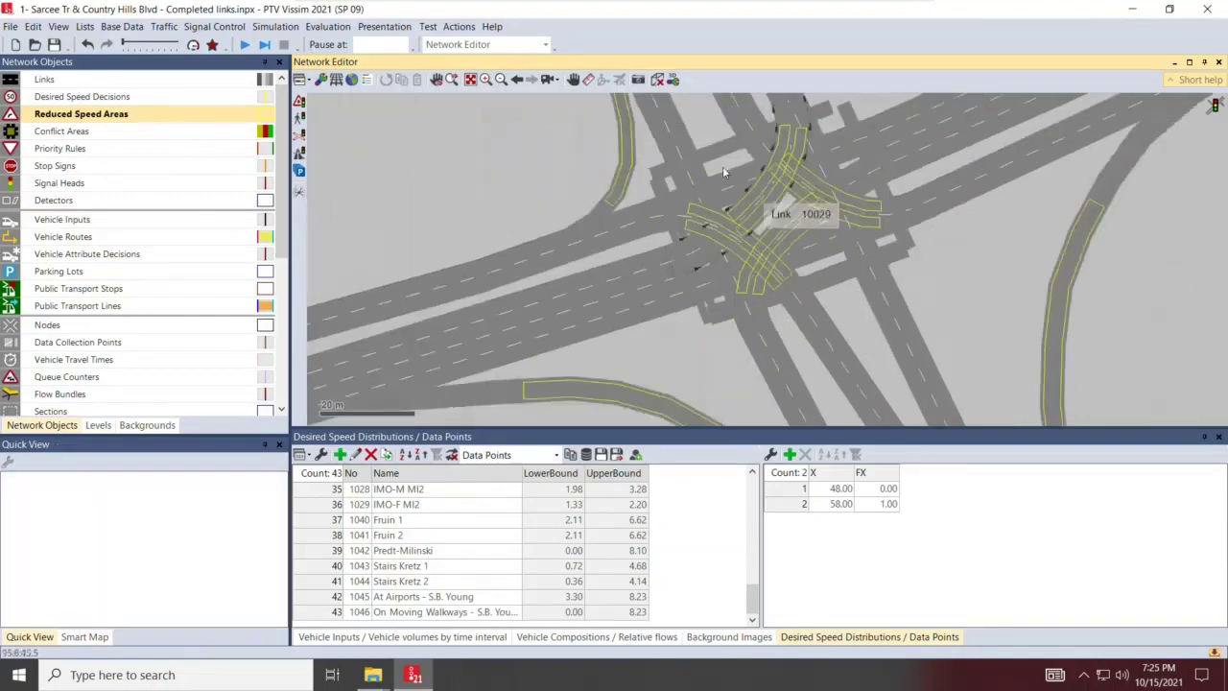